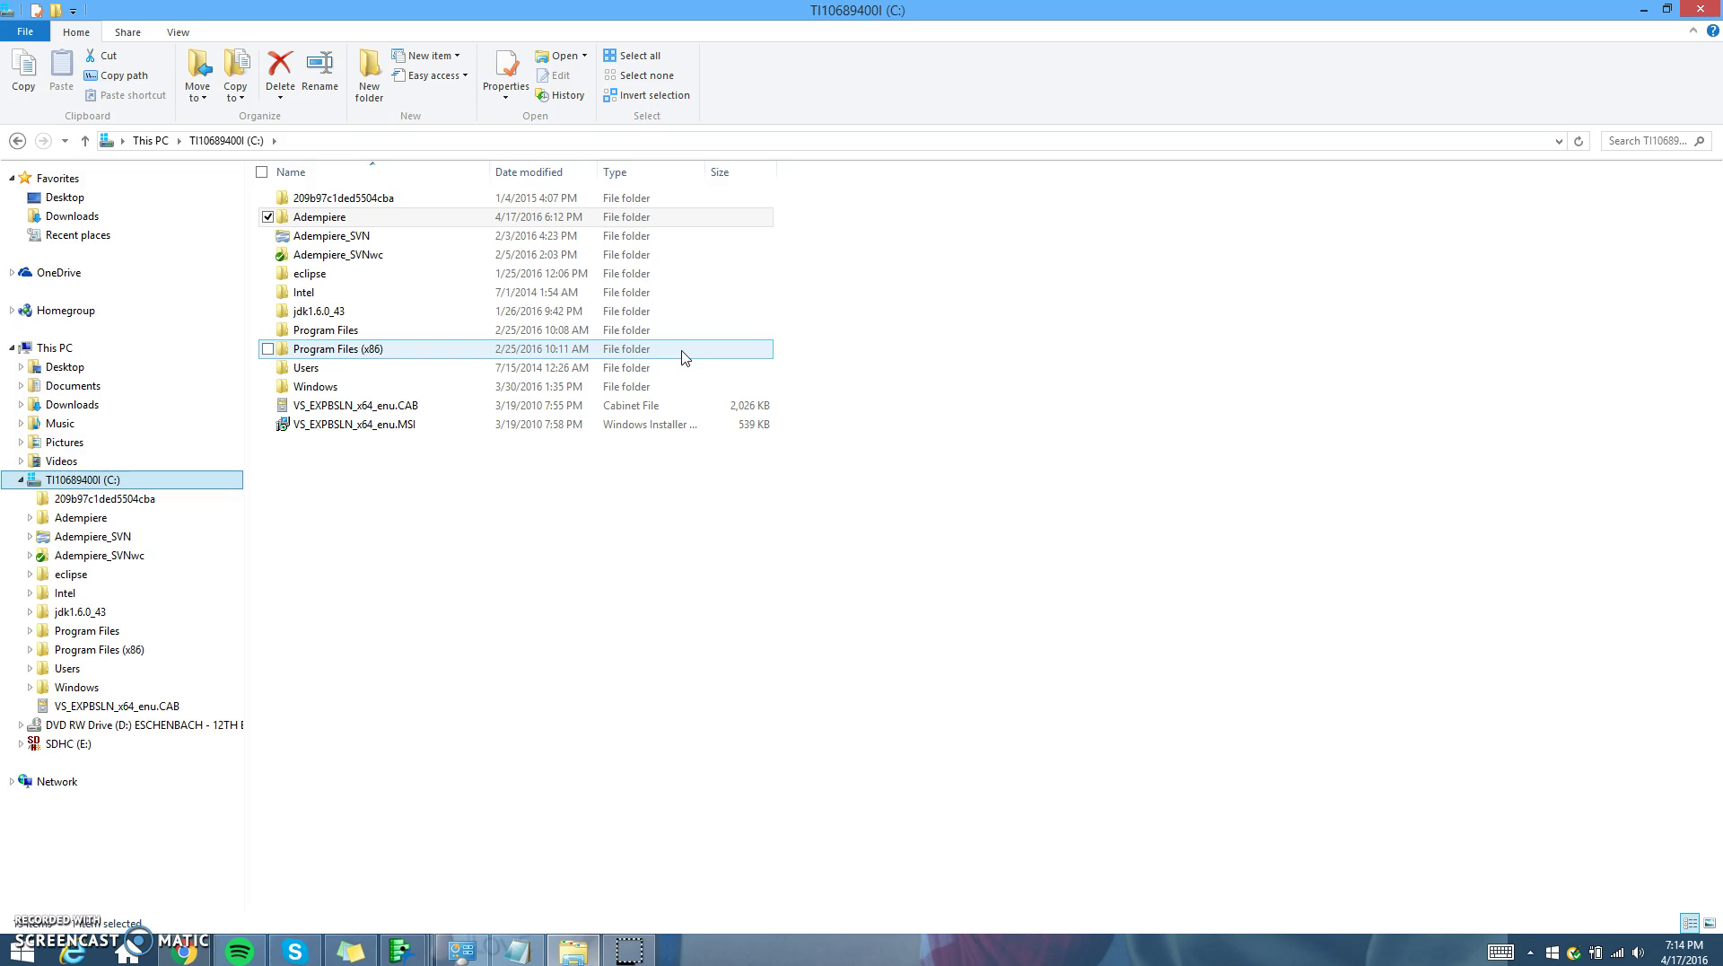
- Look inside the jdk1.6.0_43 folder on the C: drive and the PostgreSQL folder in Program Files
left_click(1137, 479)
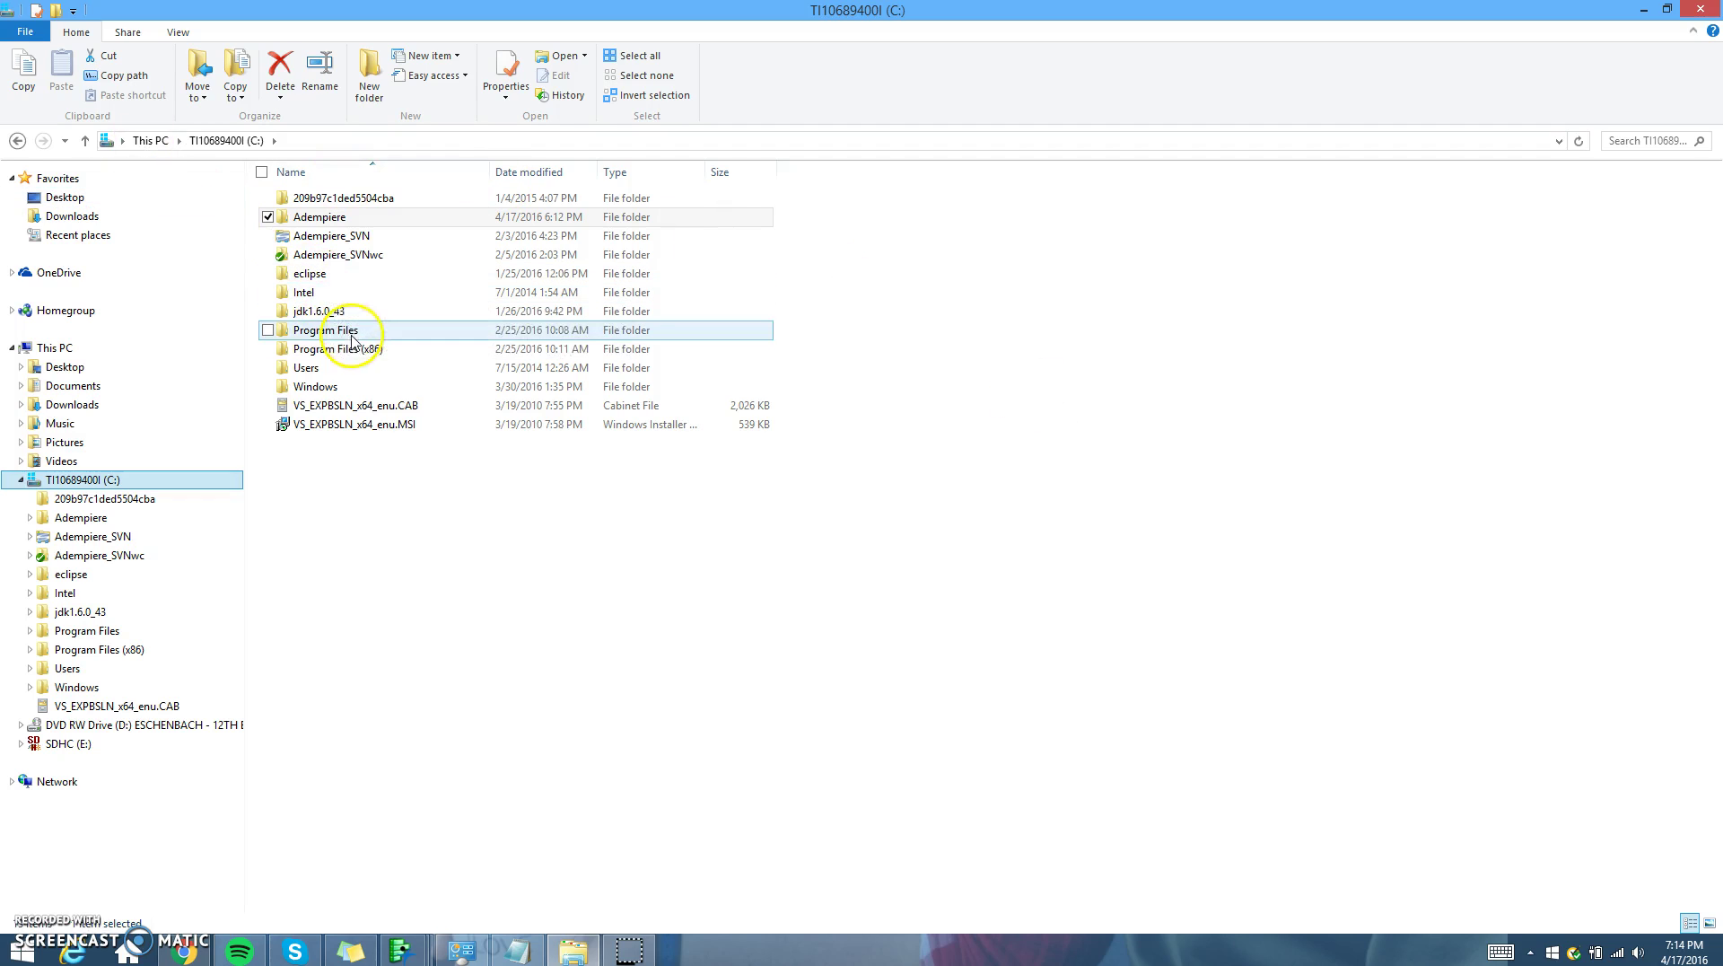
double_click(373, 314)
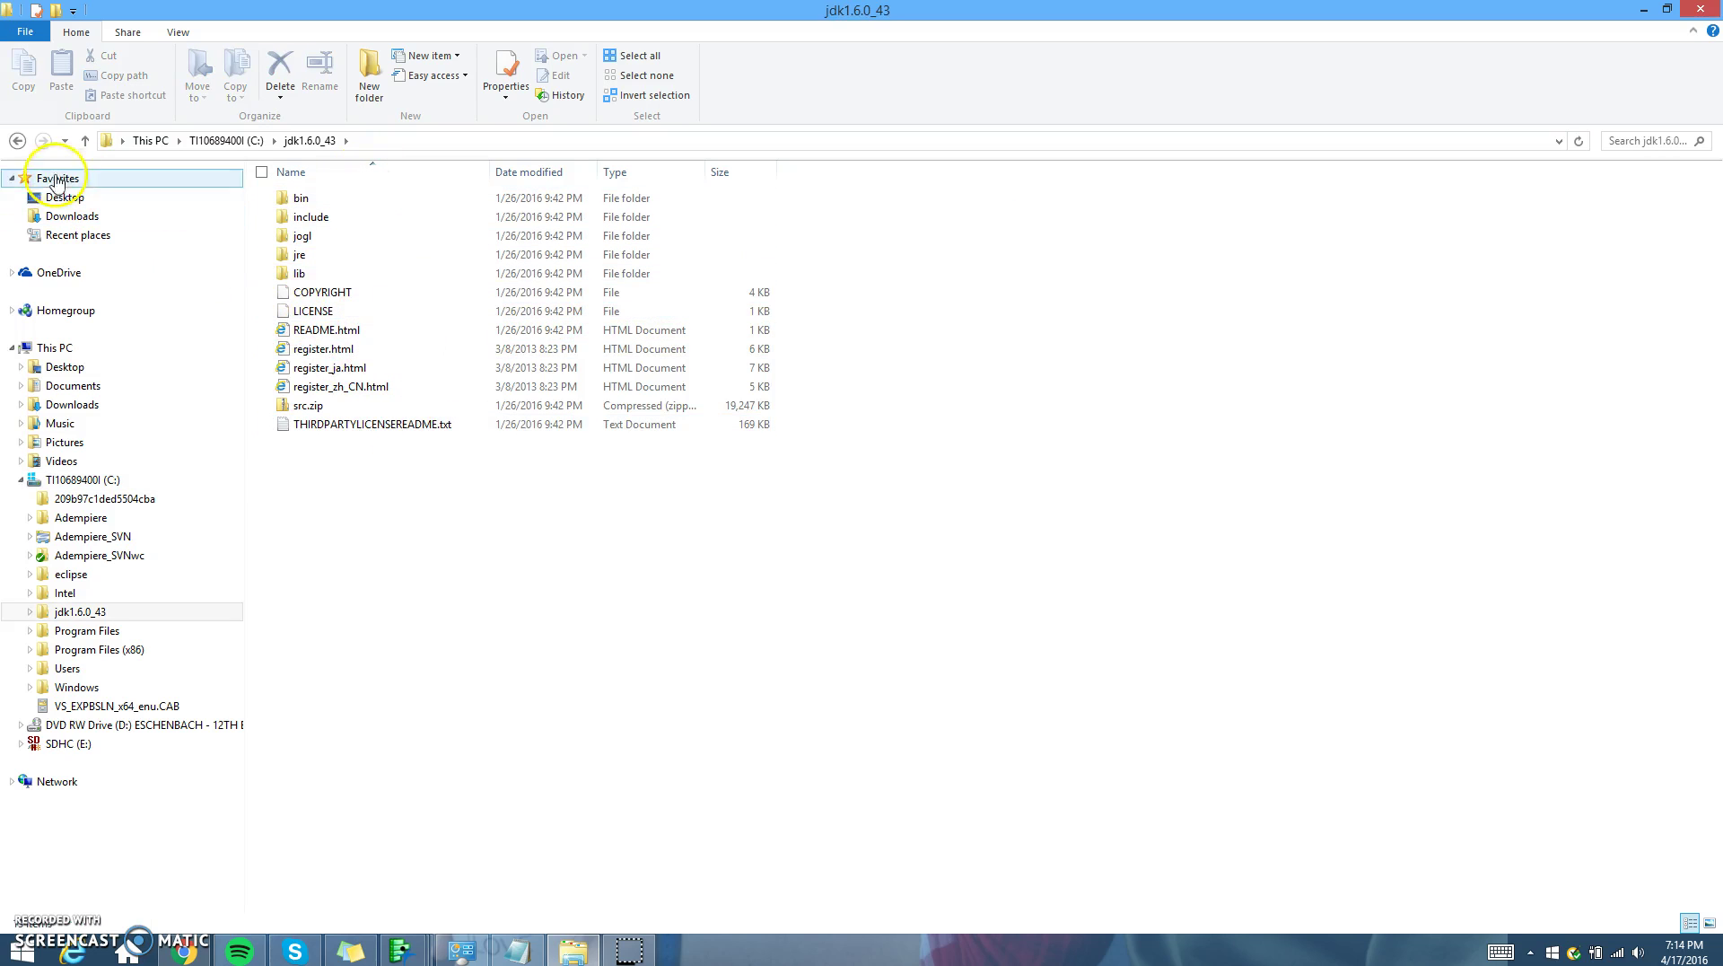
left_click(18, 141)
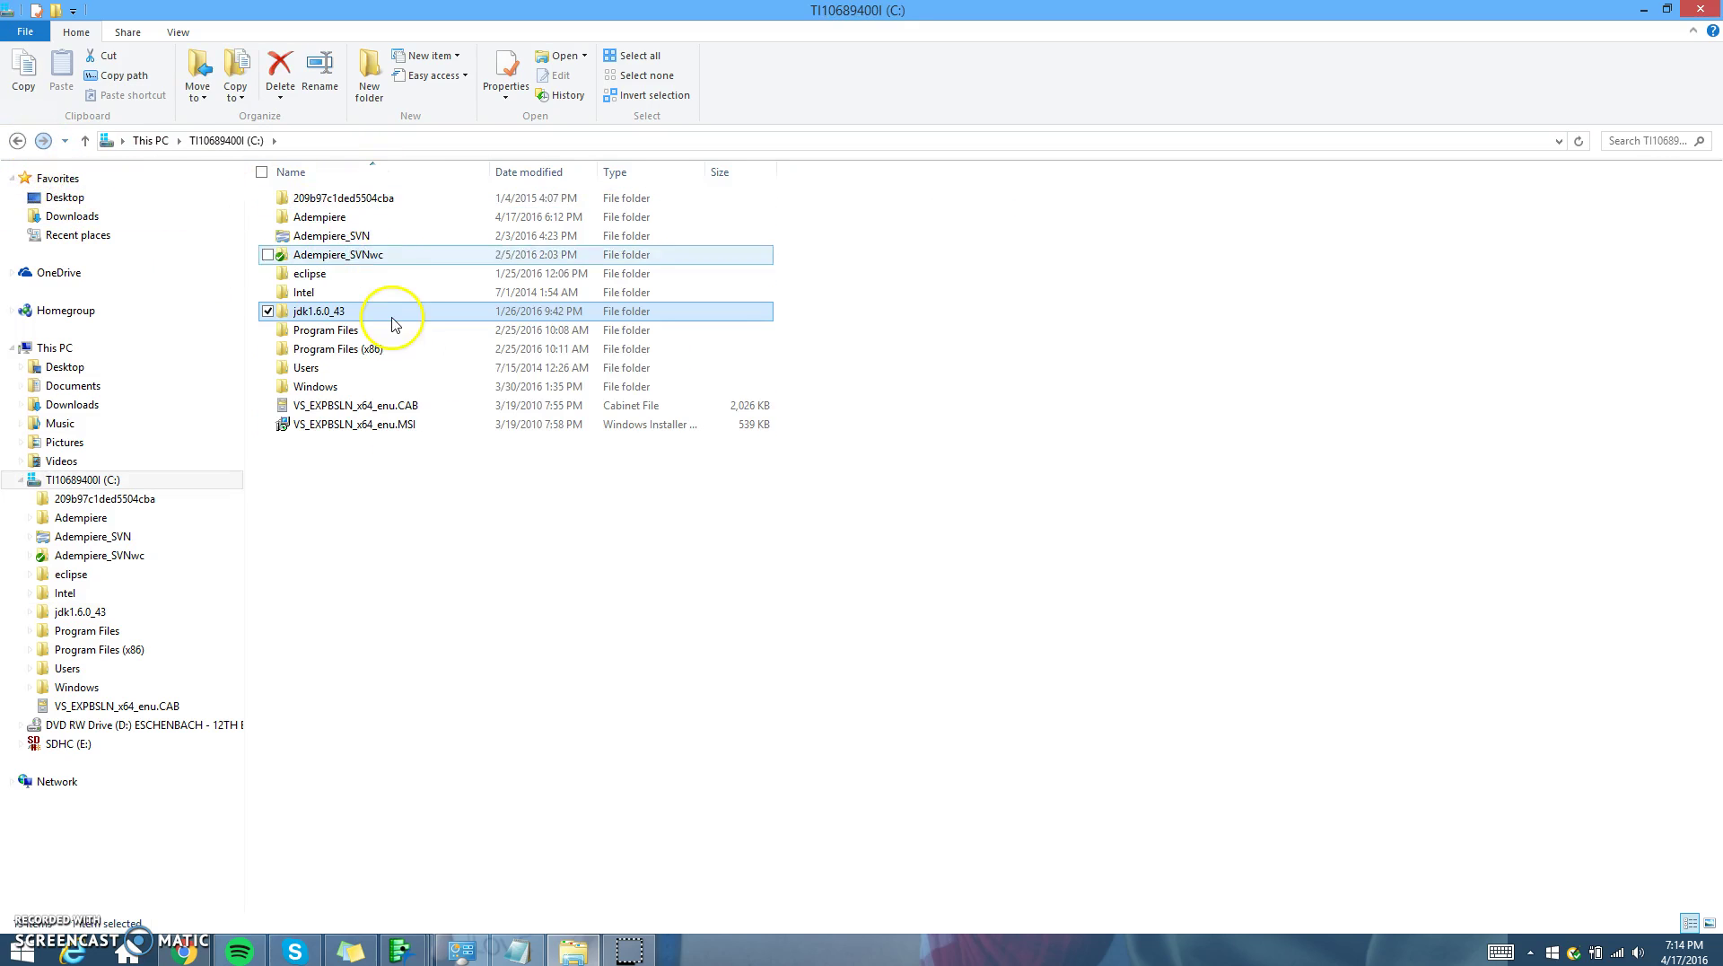
double_click(401, 332)
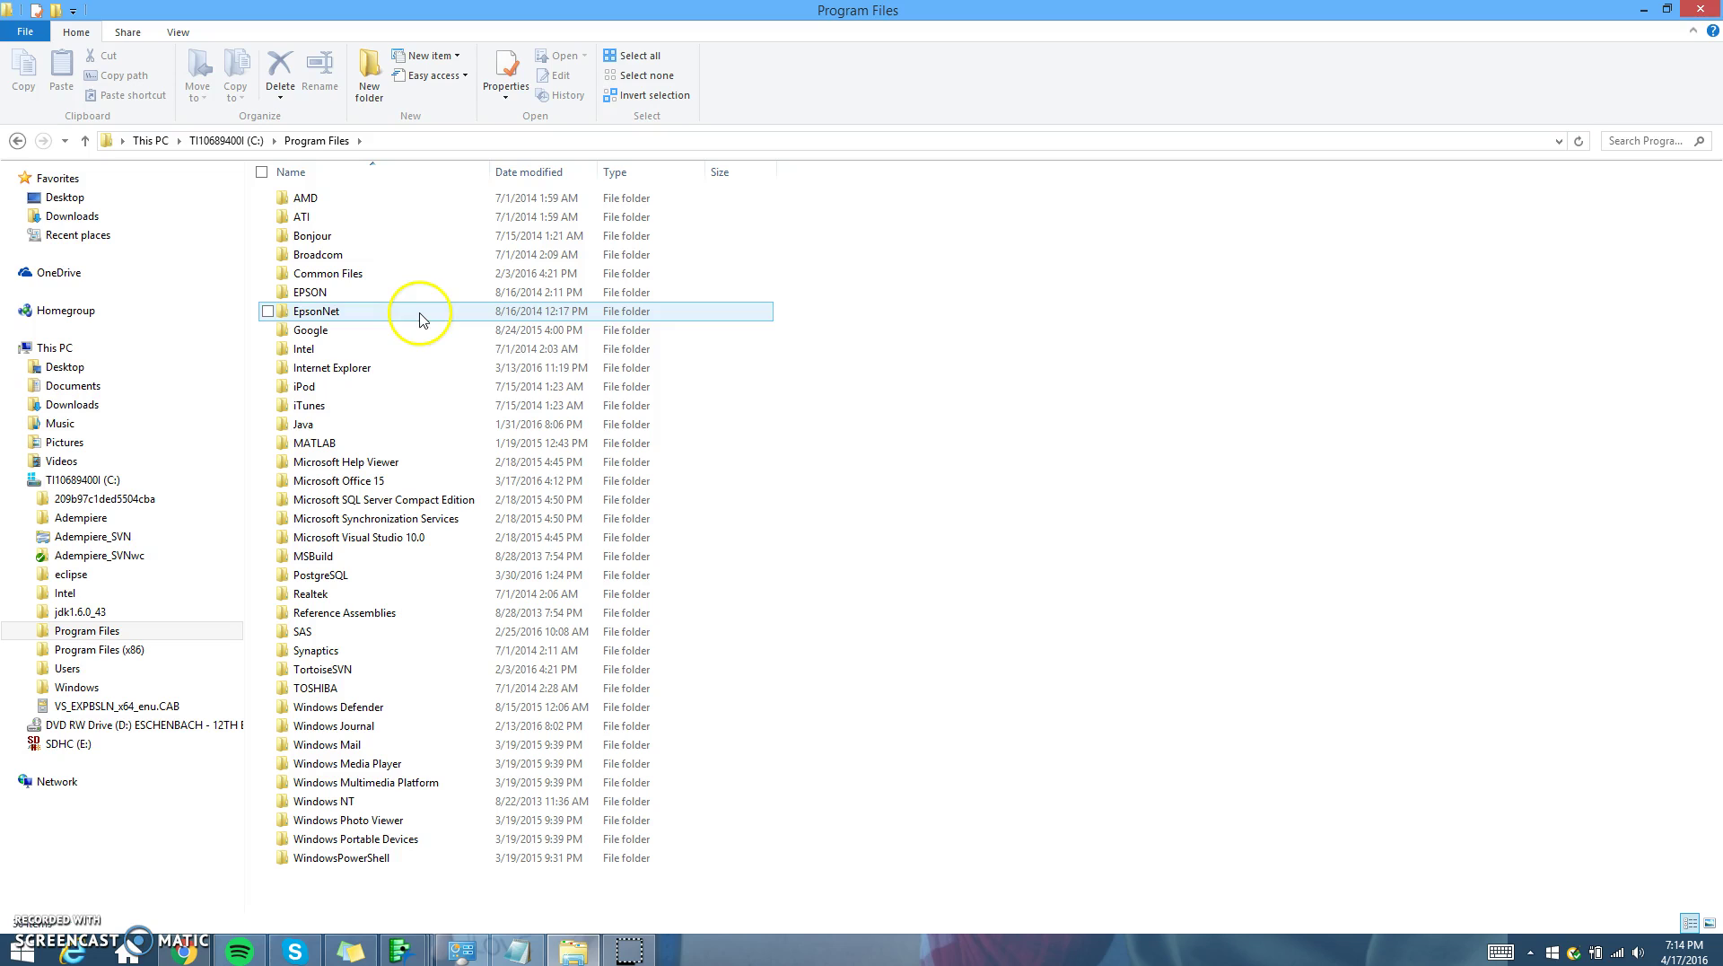
double_click(393, 576)
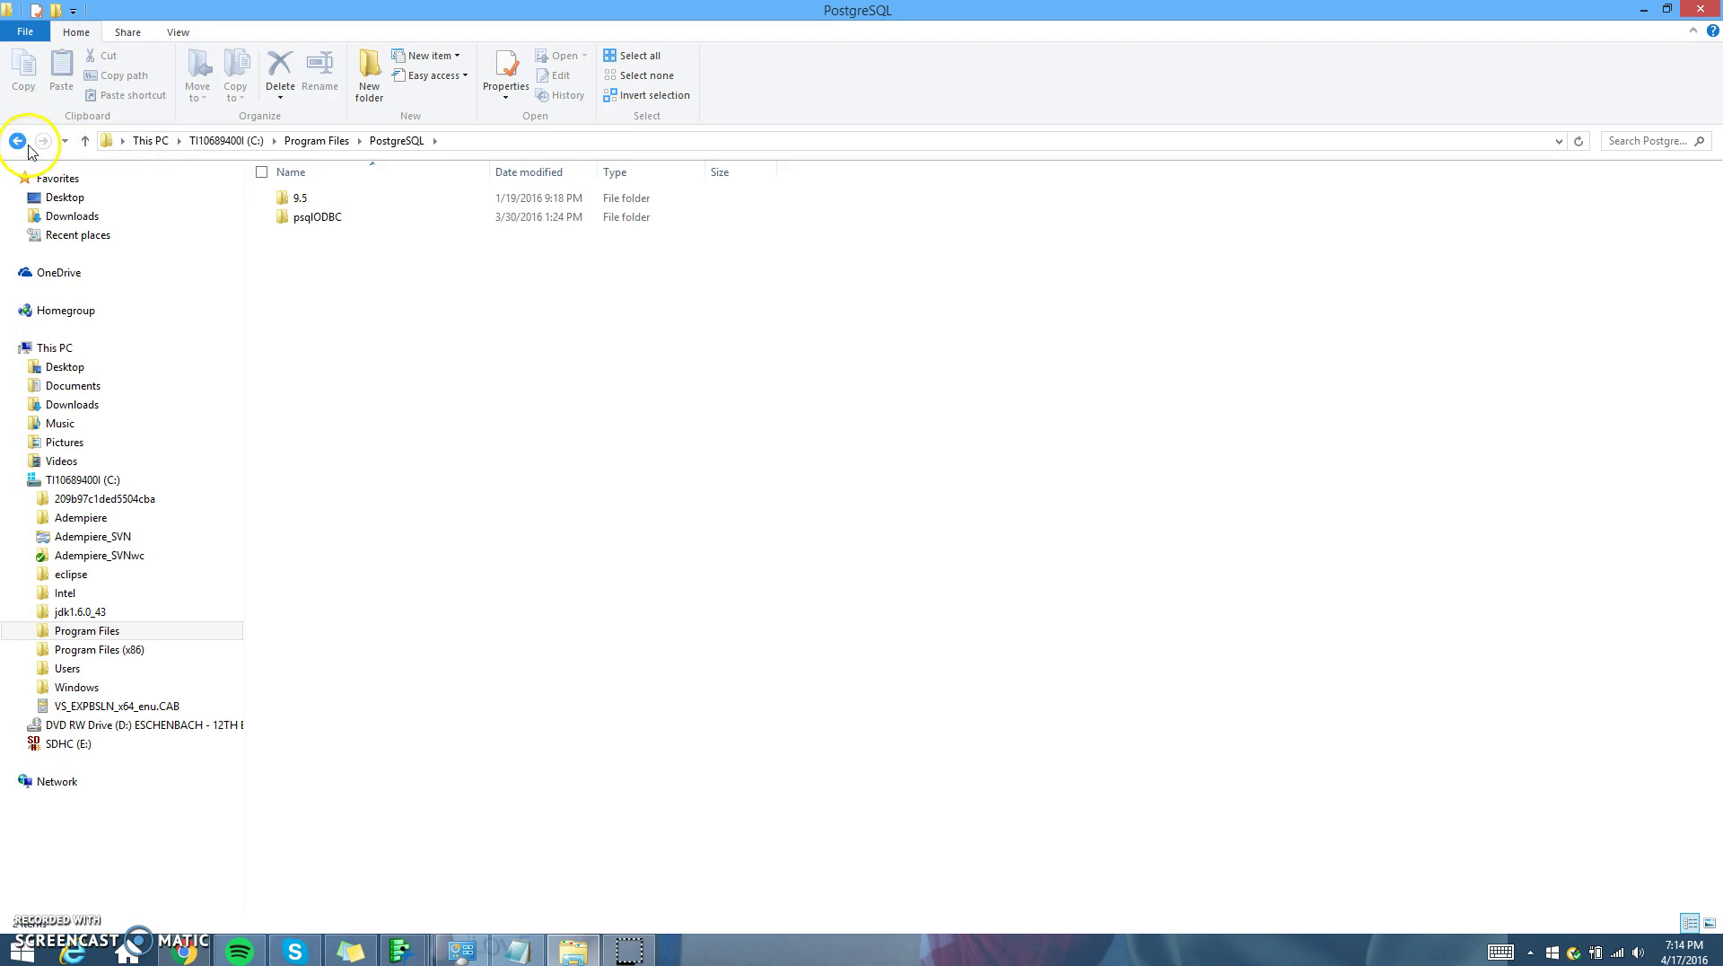
left_click(28, 142)
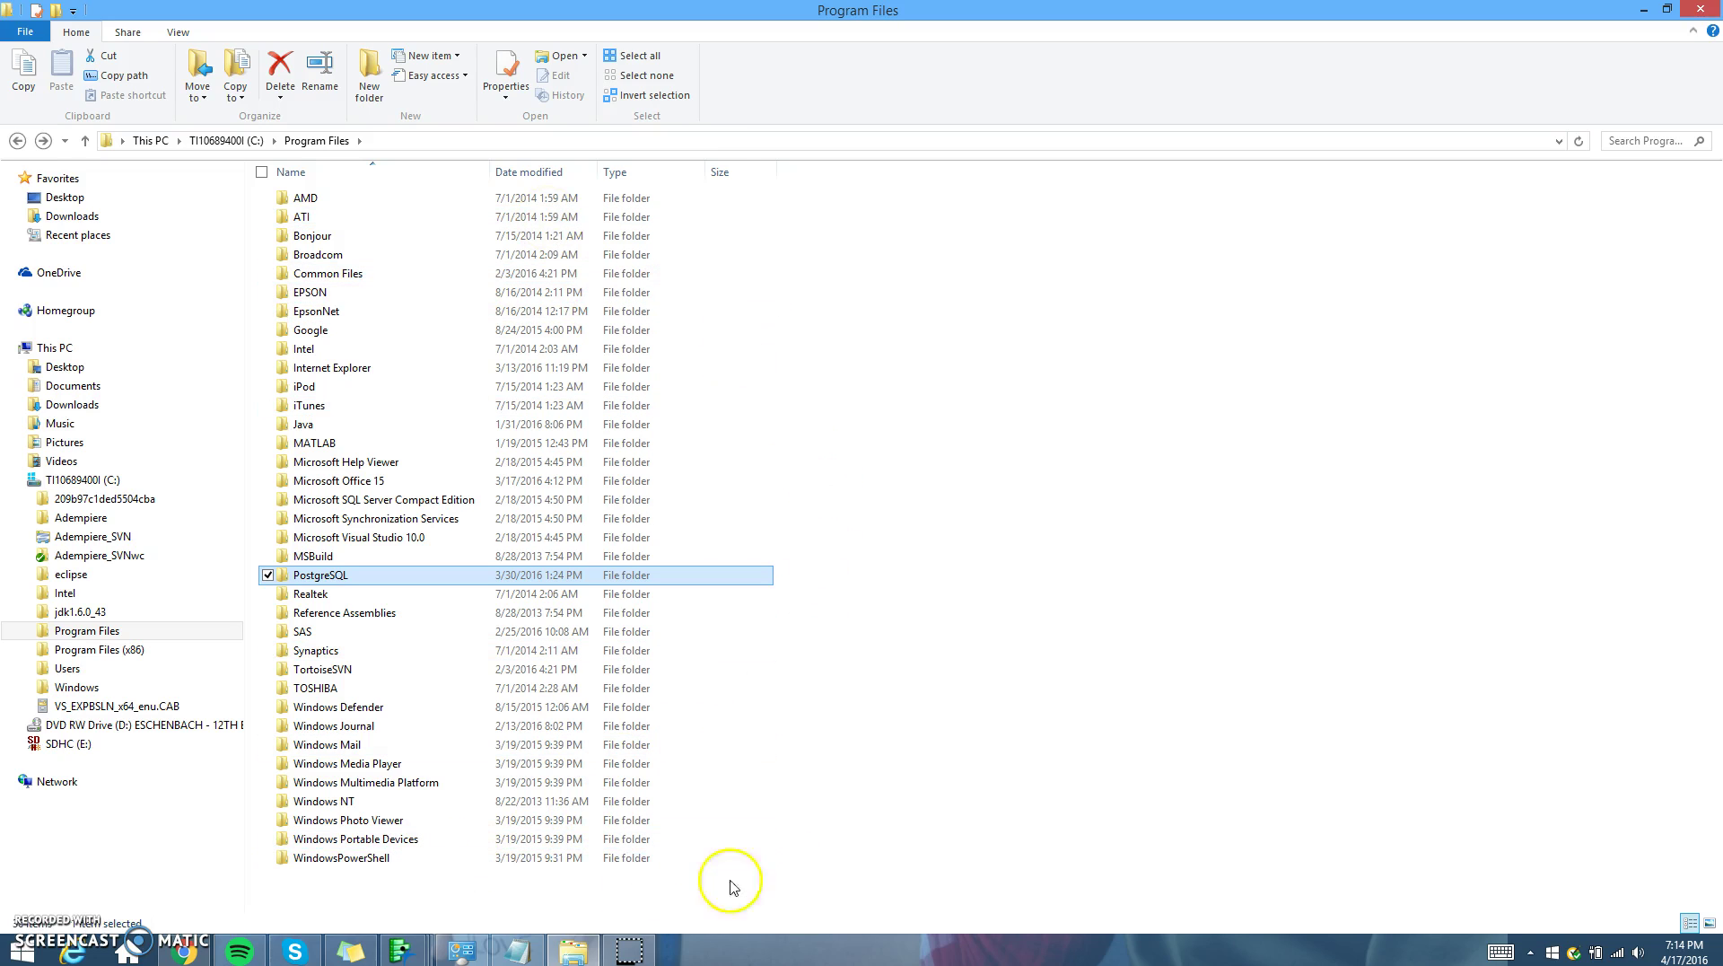
- Find pgAdmin III with the system search and launch it
mouse_move(1719, 840)
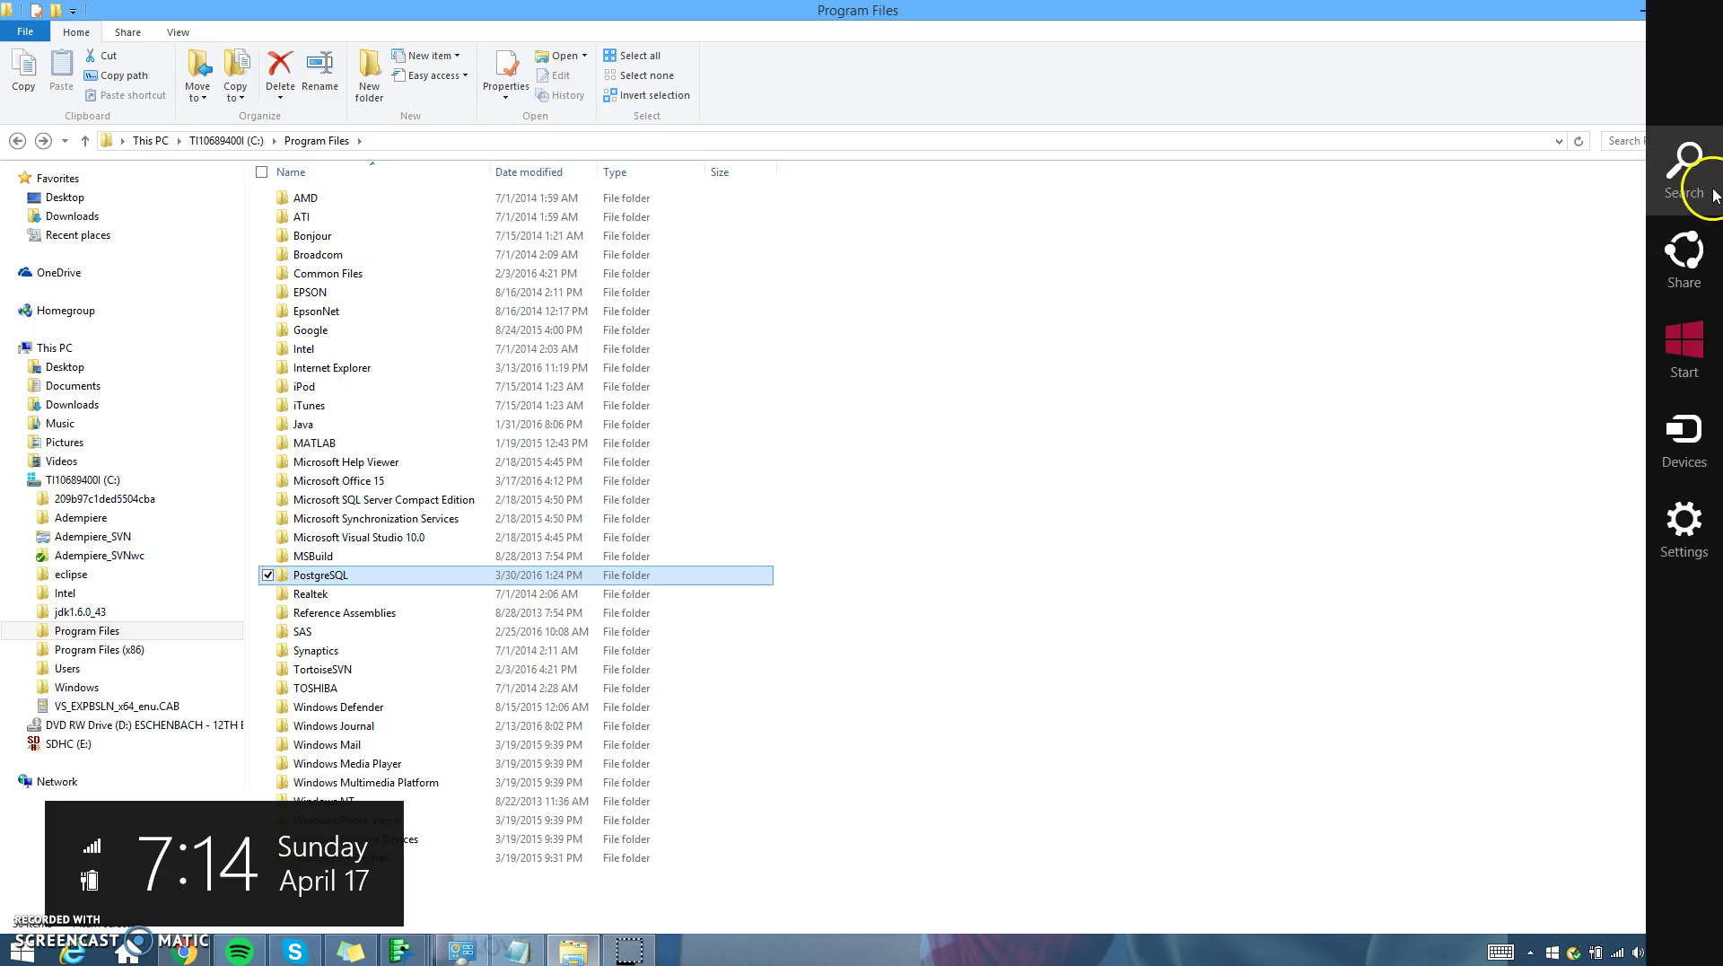
left_click(1684, 171)
type("Pro 11")
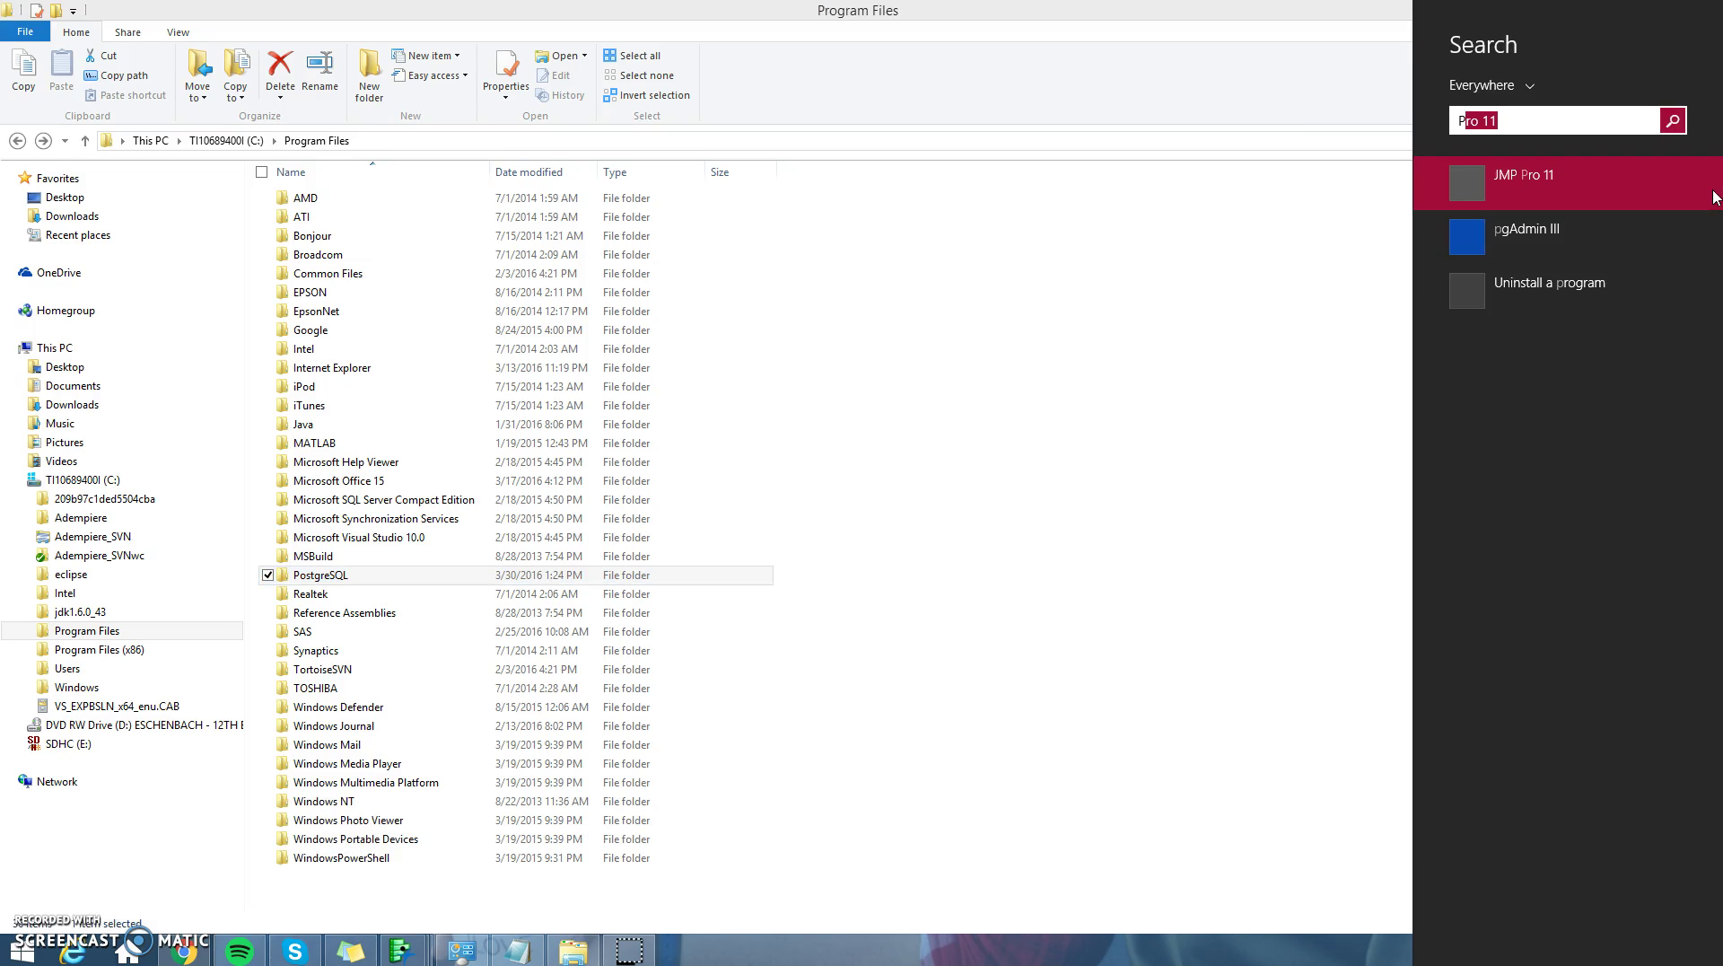
left_click(1667, 230)
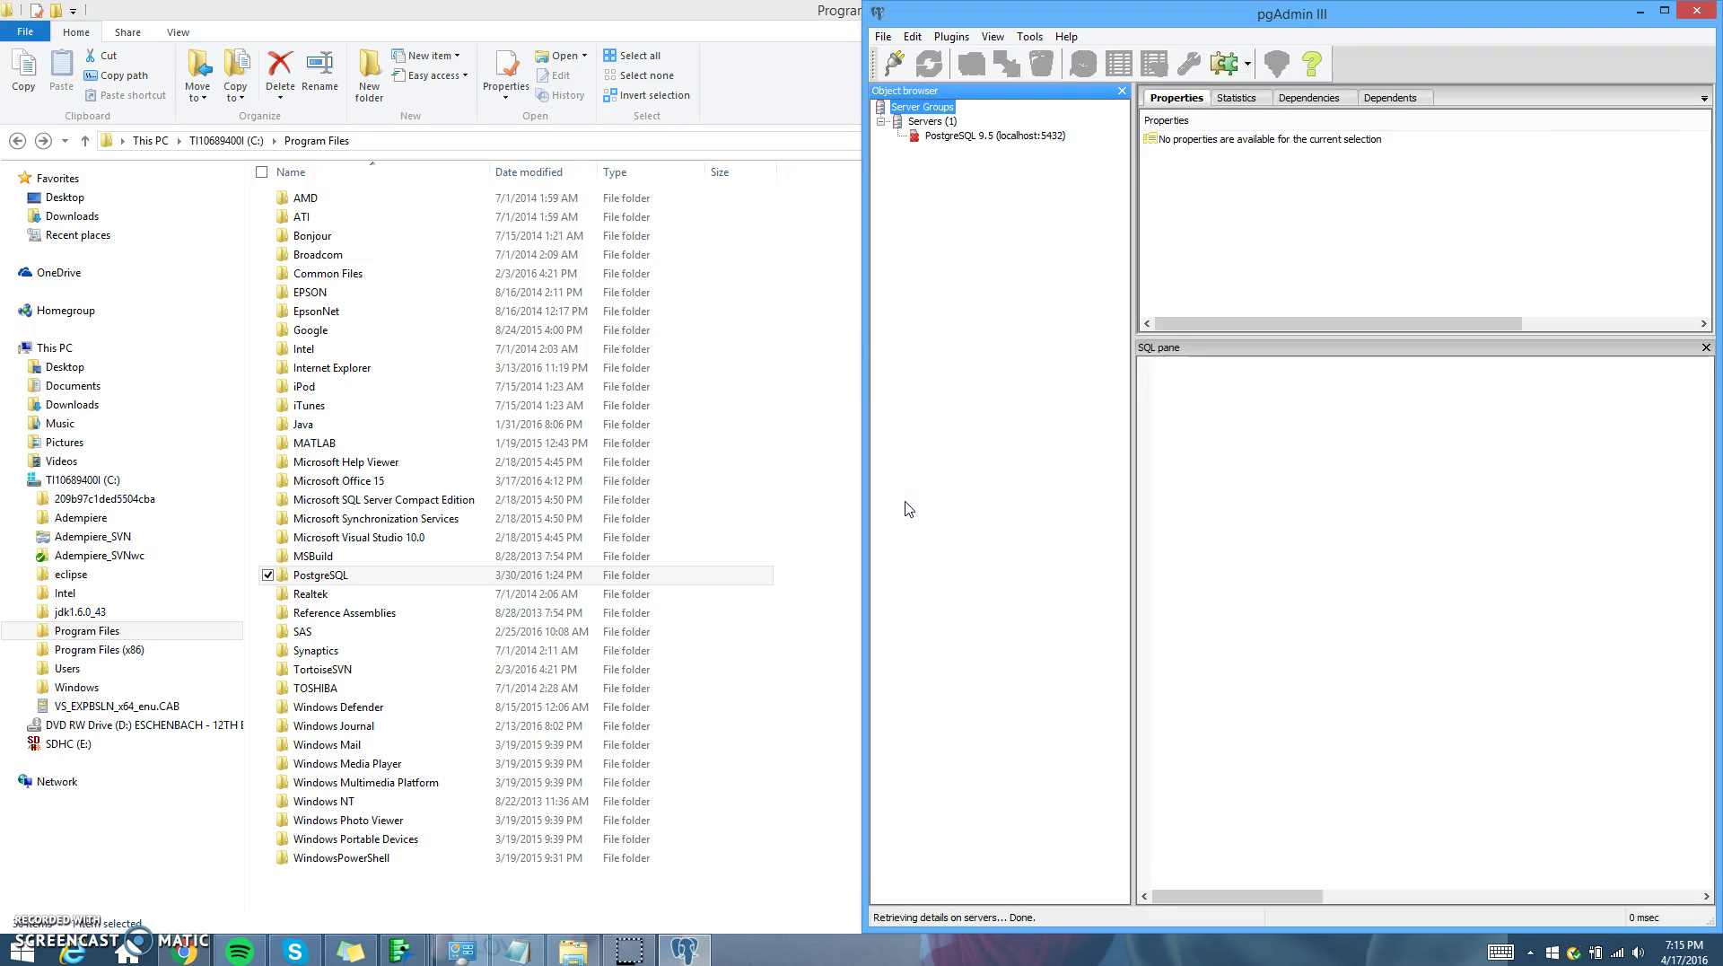
- Connect to the PostgreSQL 9.5 server on localhost and view the adempiere database's properties
double_click(1014, 136)
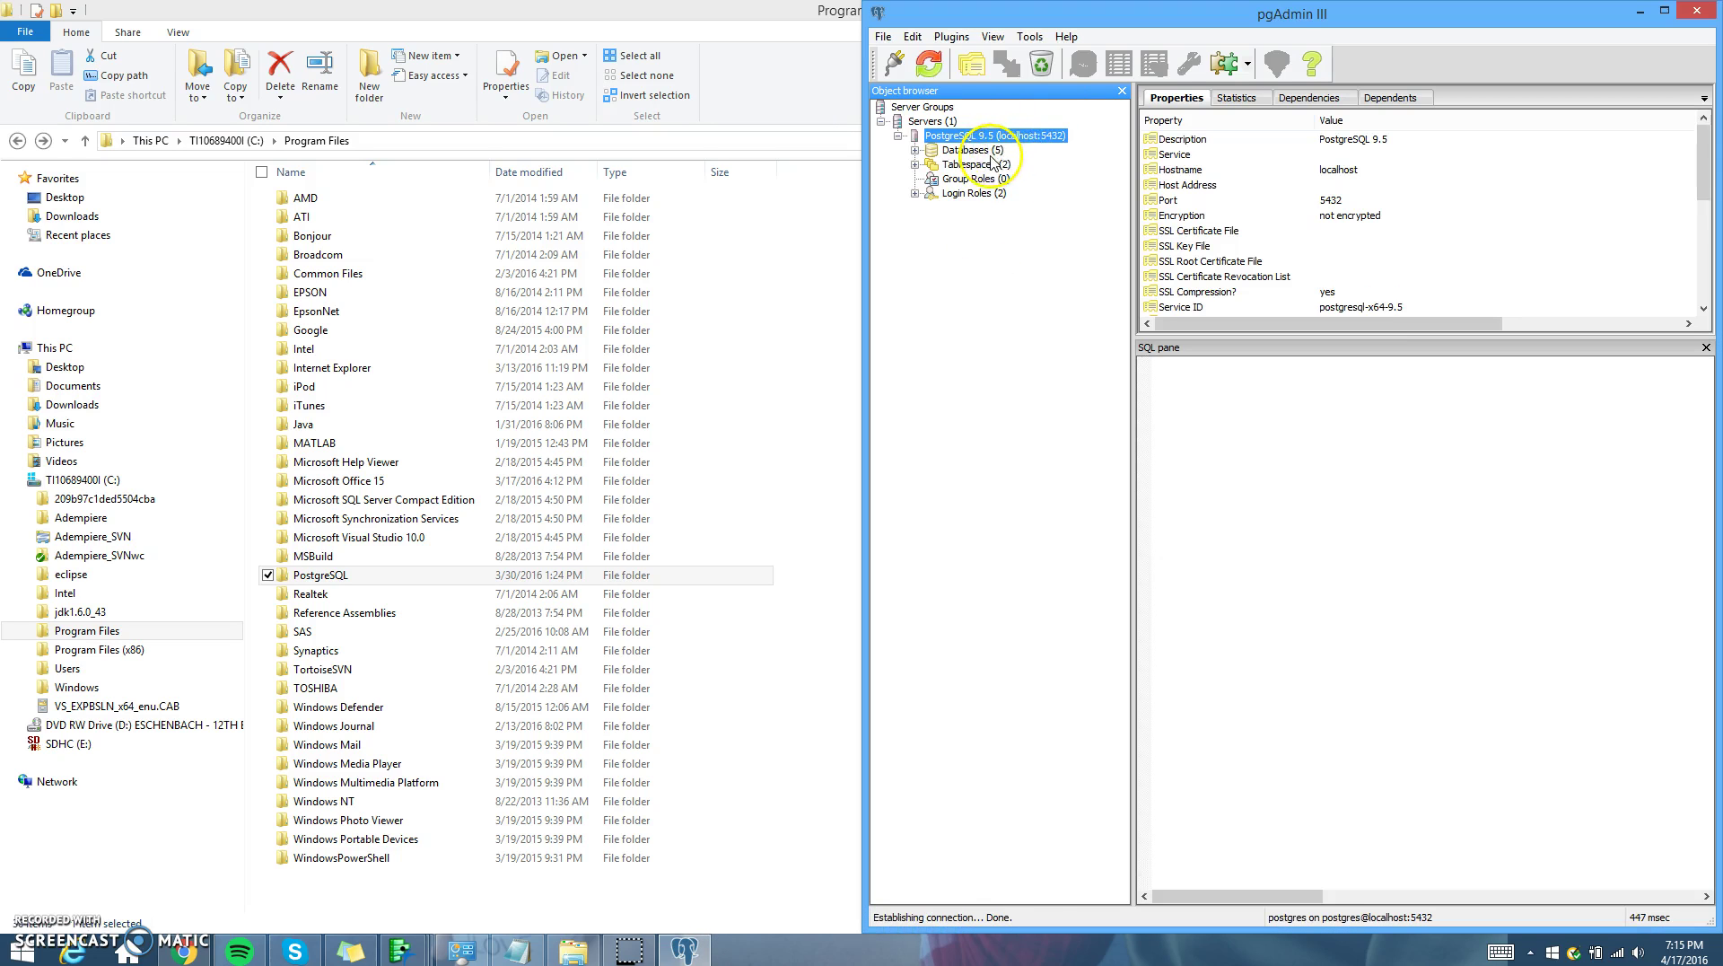
double_click(988, 153)
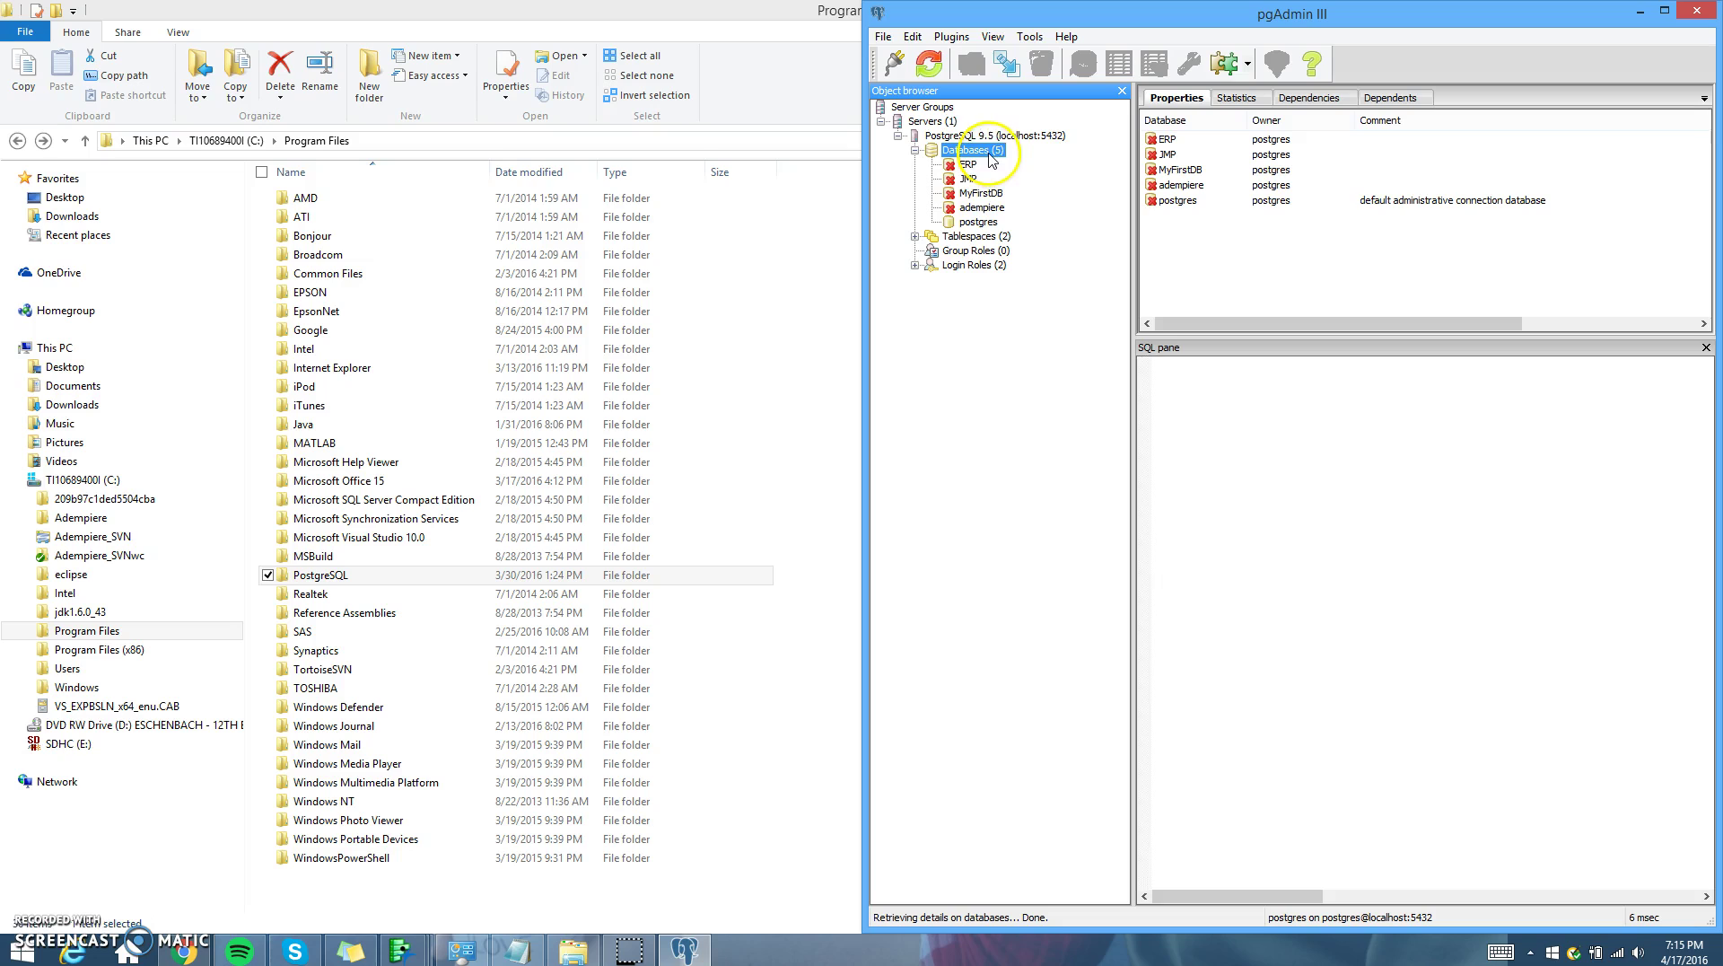
left_click(983, 209)
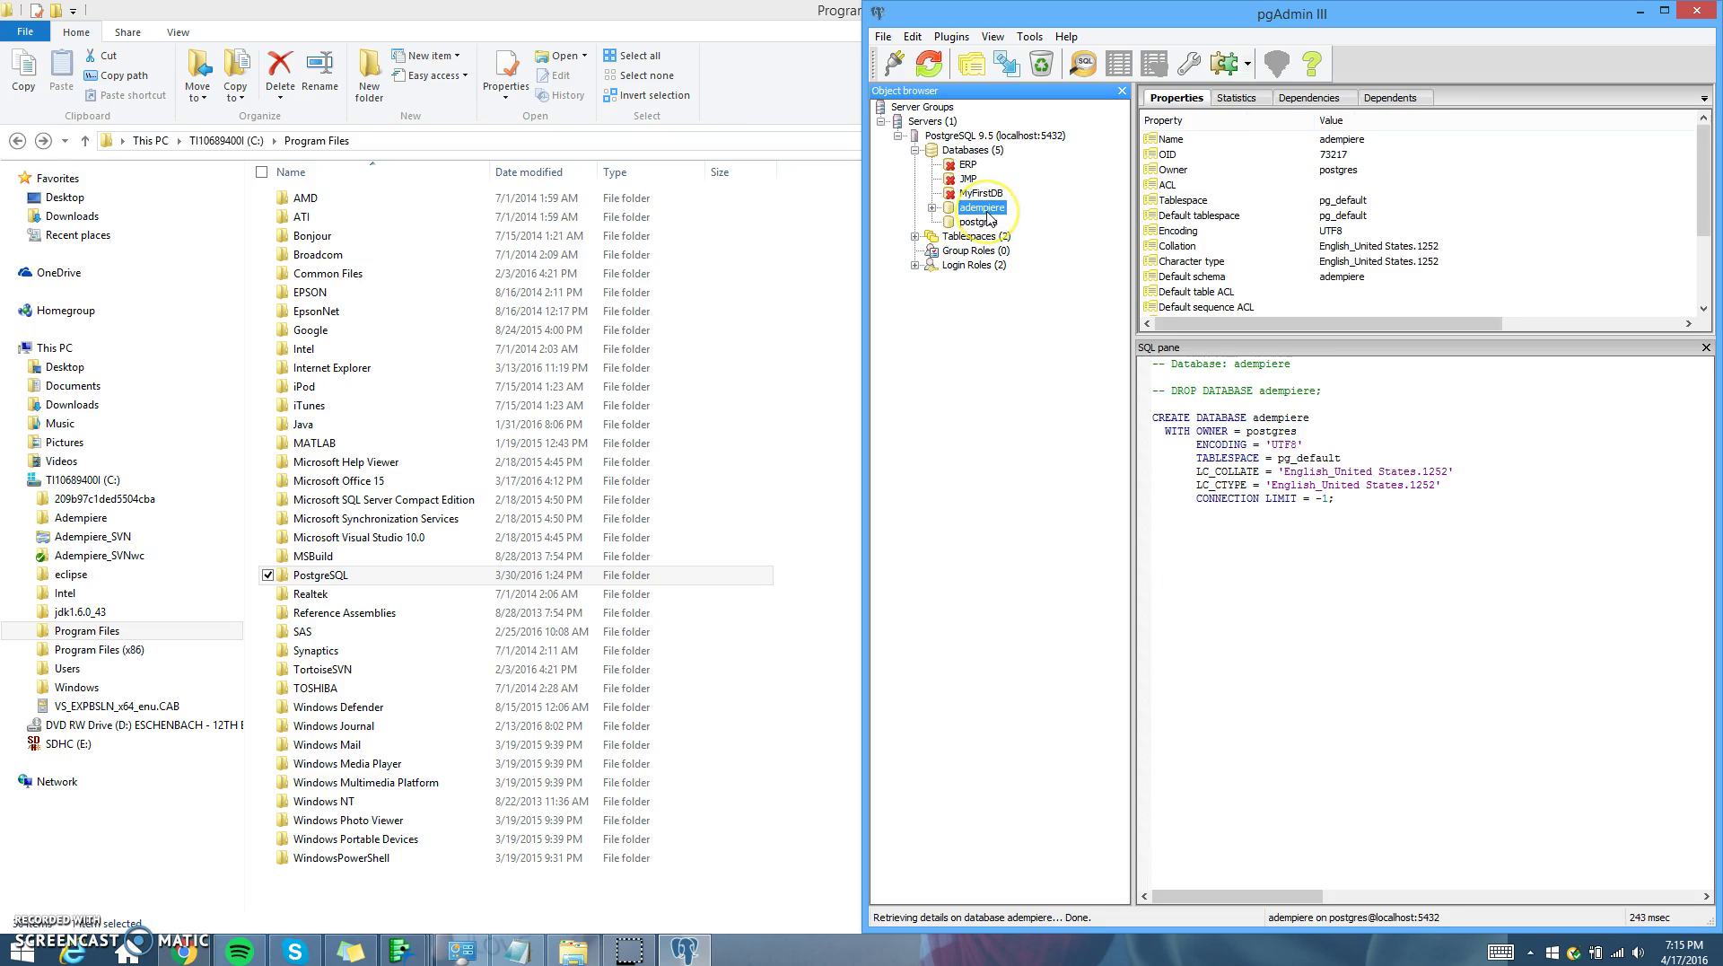
- View the New Database form for the server's databases, dismiss it without creating one, and close pgAdmin III
right_click(1002, 159)
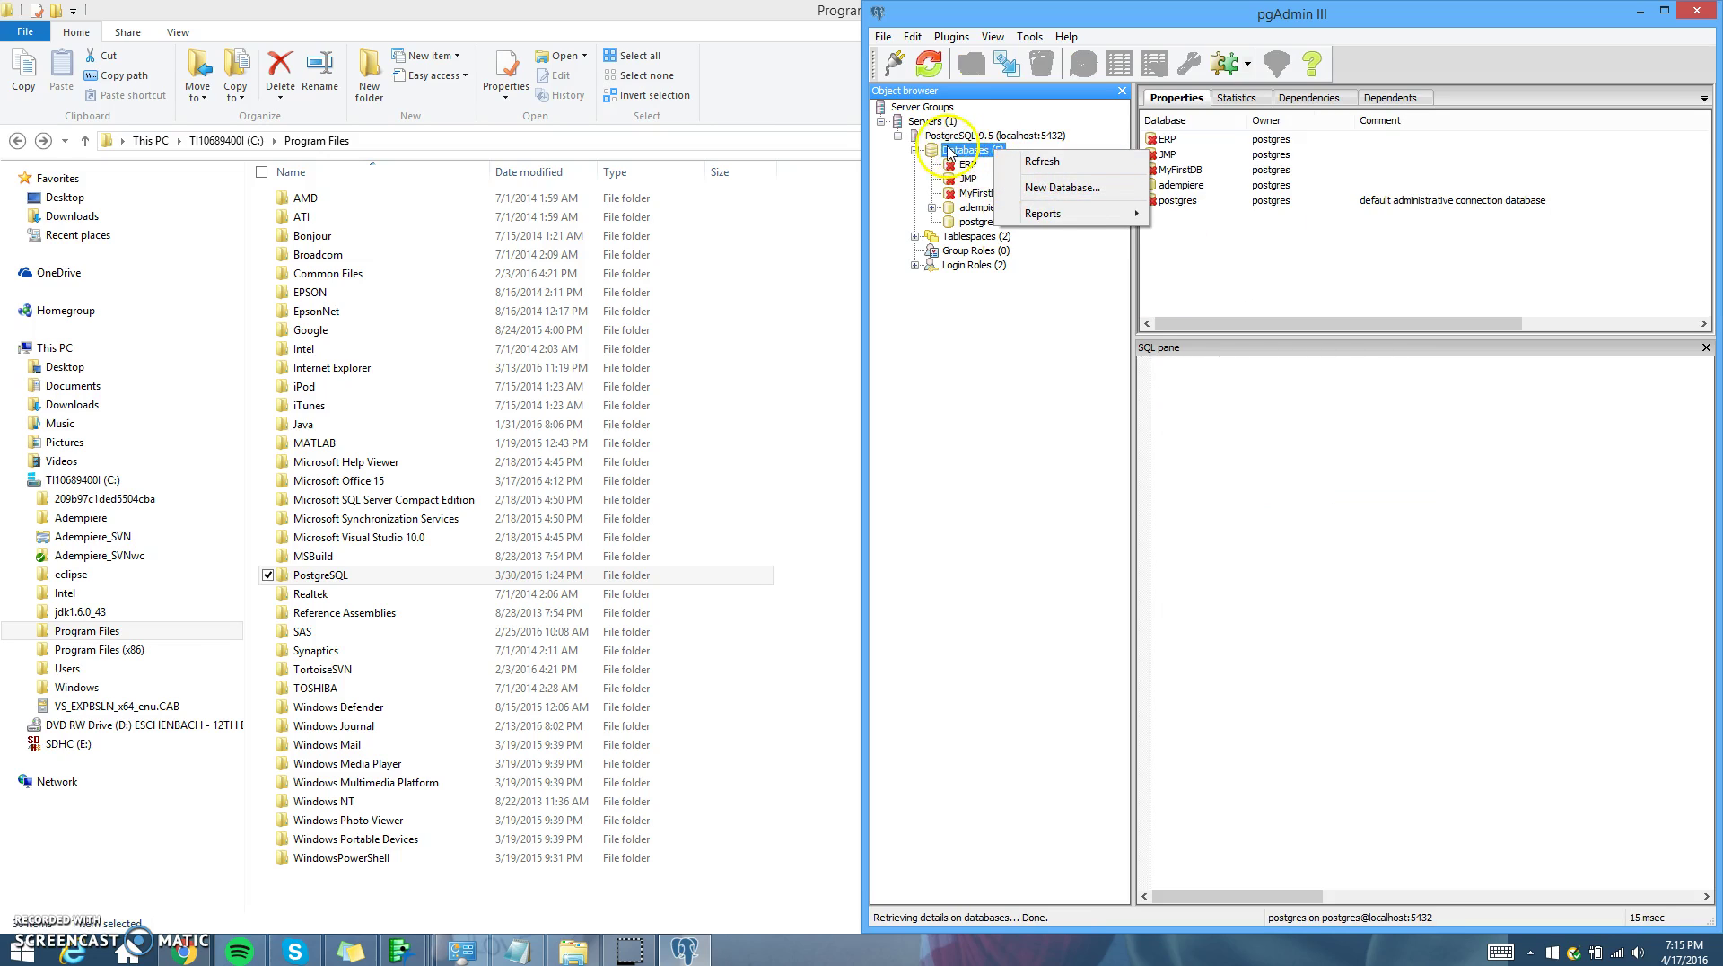
left_click(1055, 186)
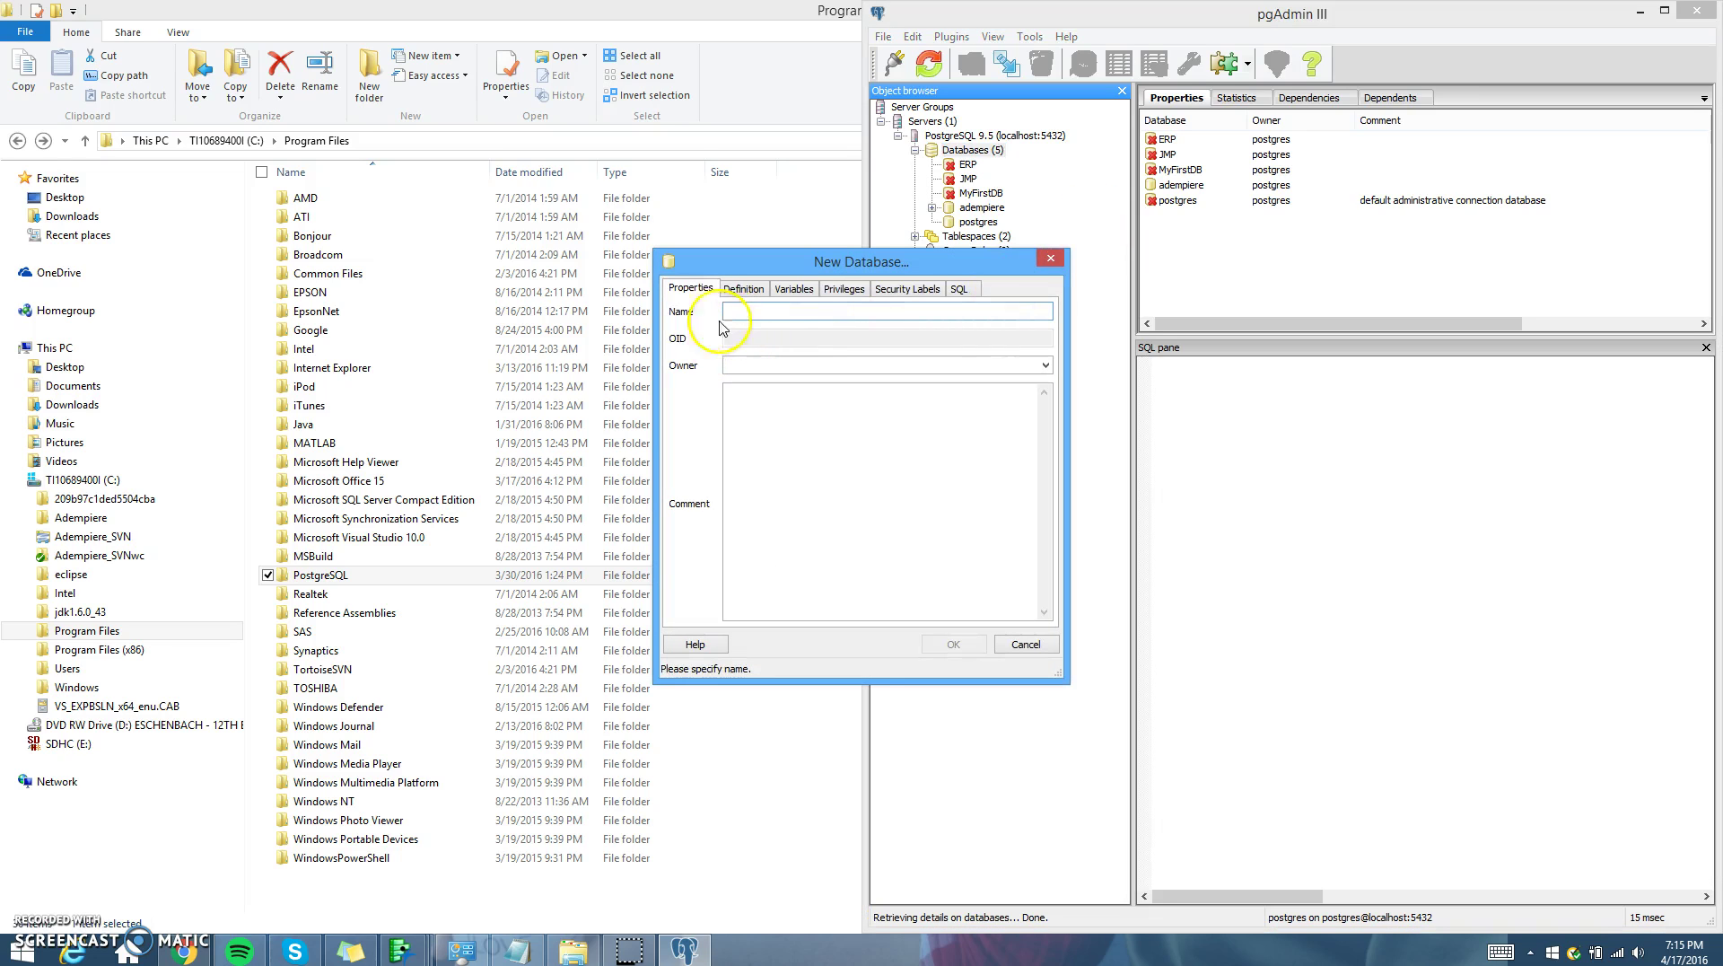
left_click(1059, 267)
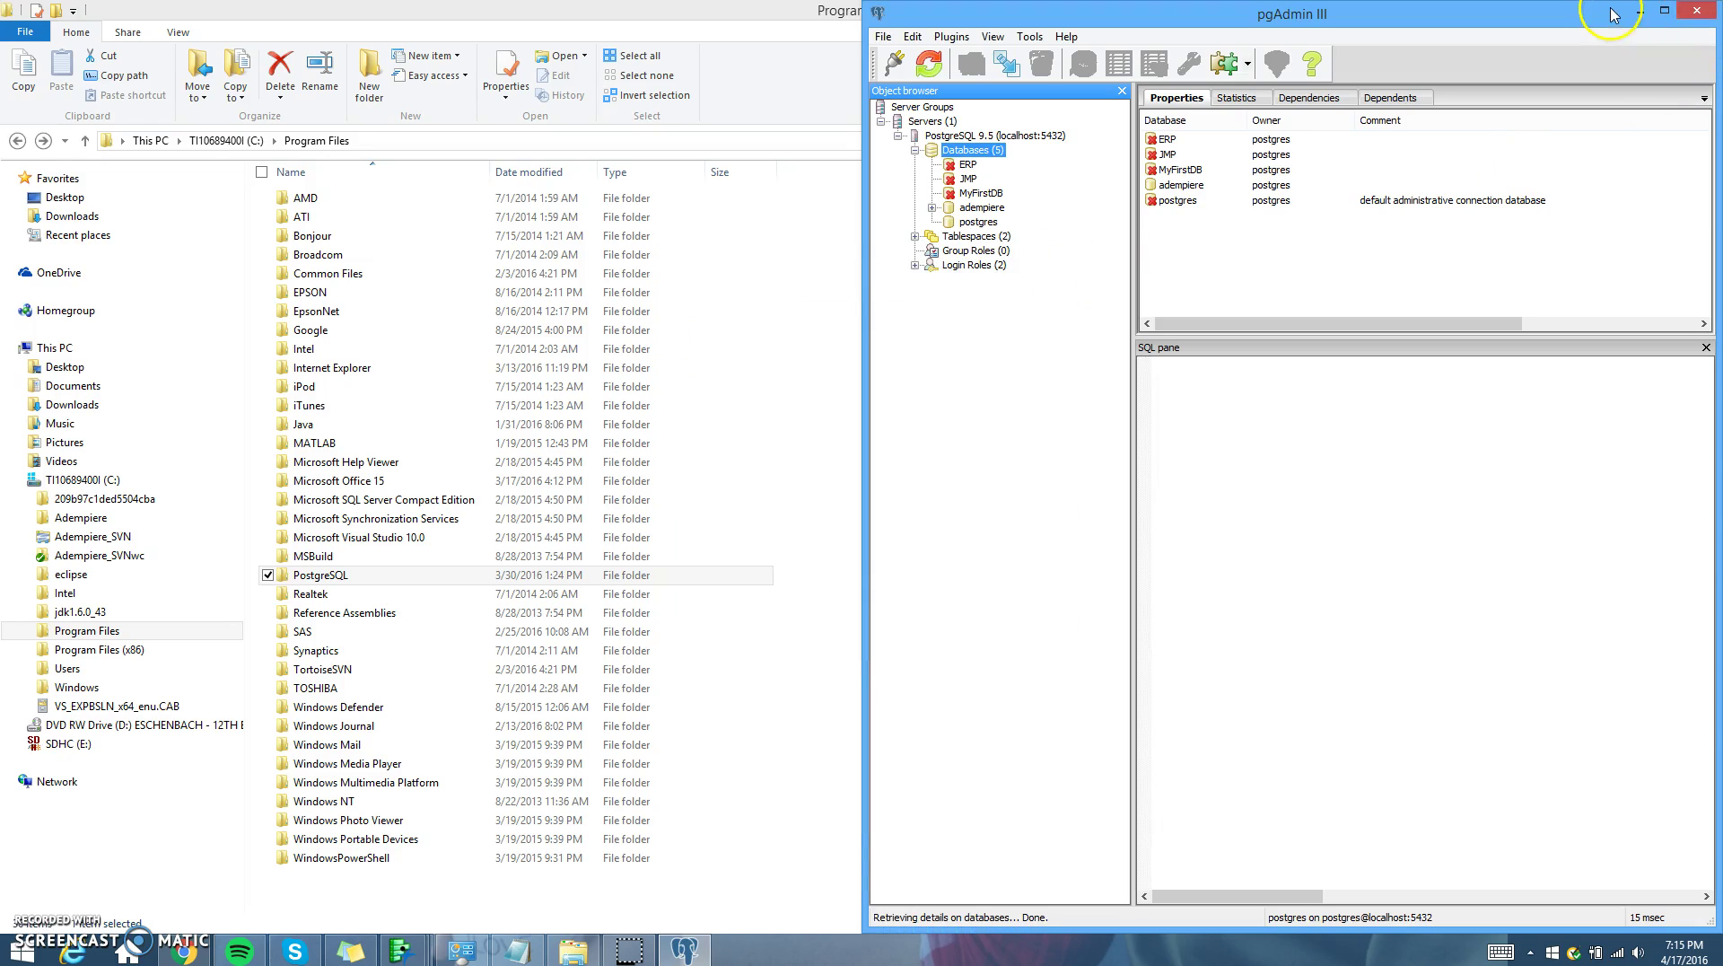
left_click(1696, 14)
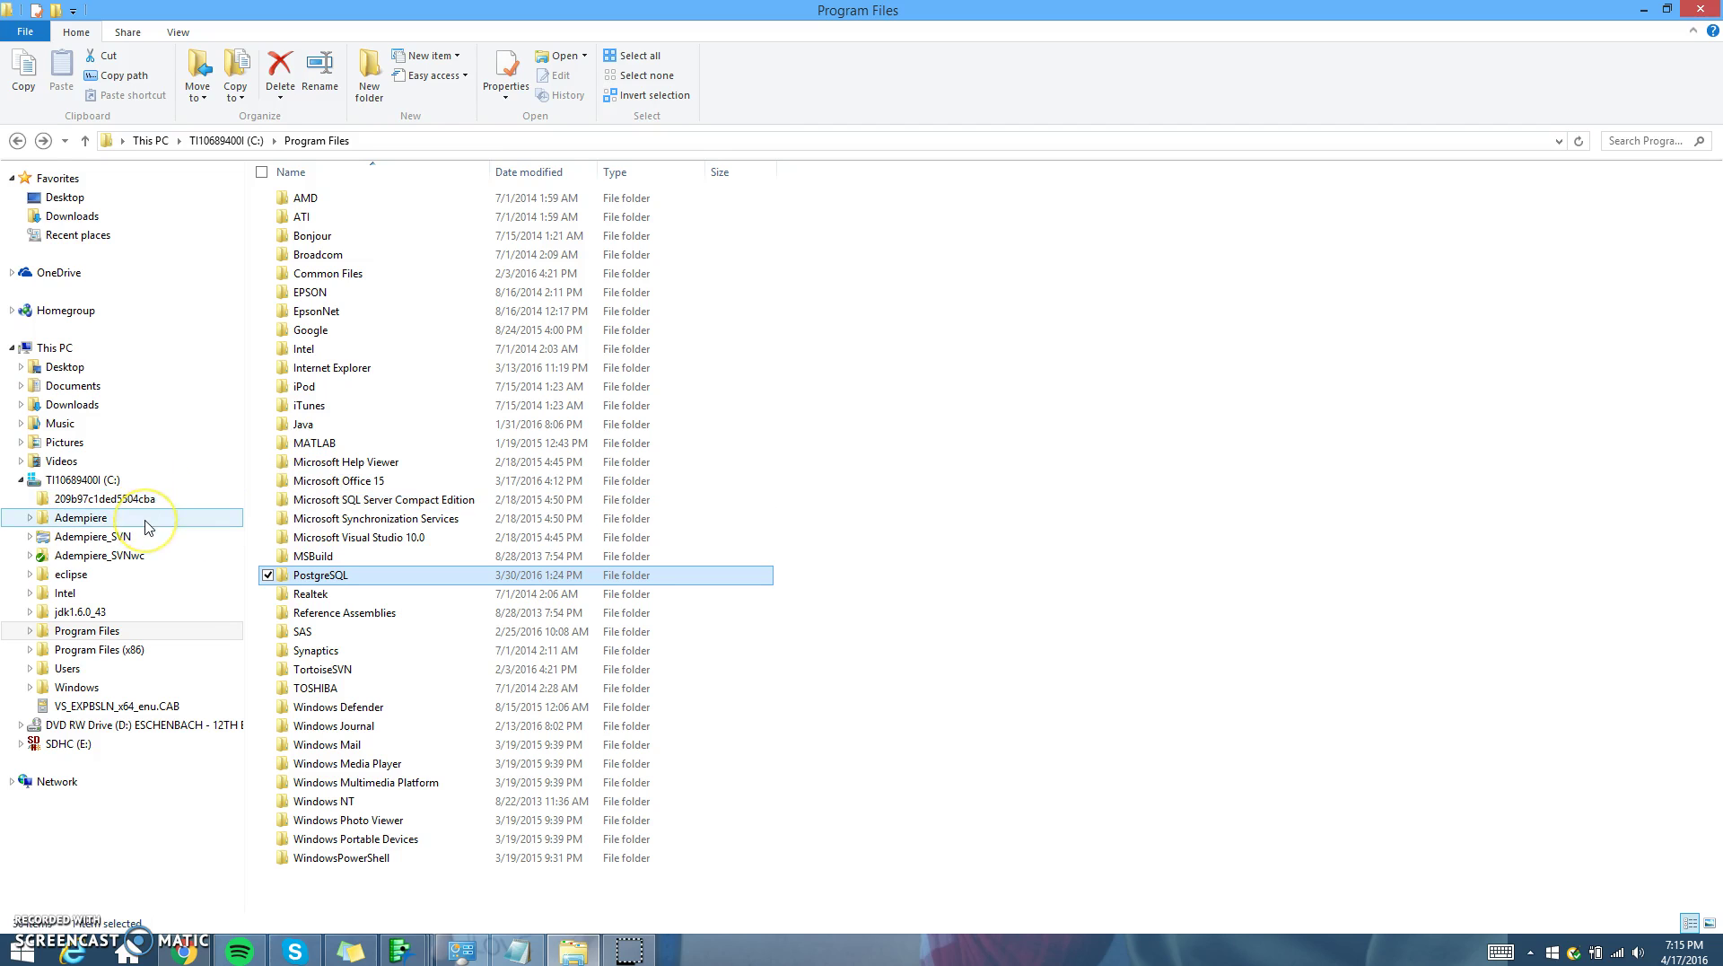
- Open the Adempiere folder on the C: drive and bring up the Environment Variables dialog from the advanced system settings
left_click(81, 518)
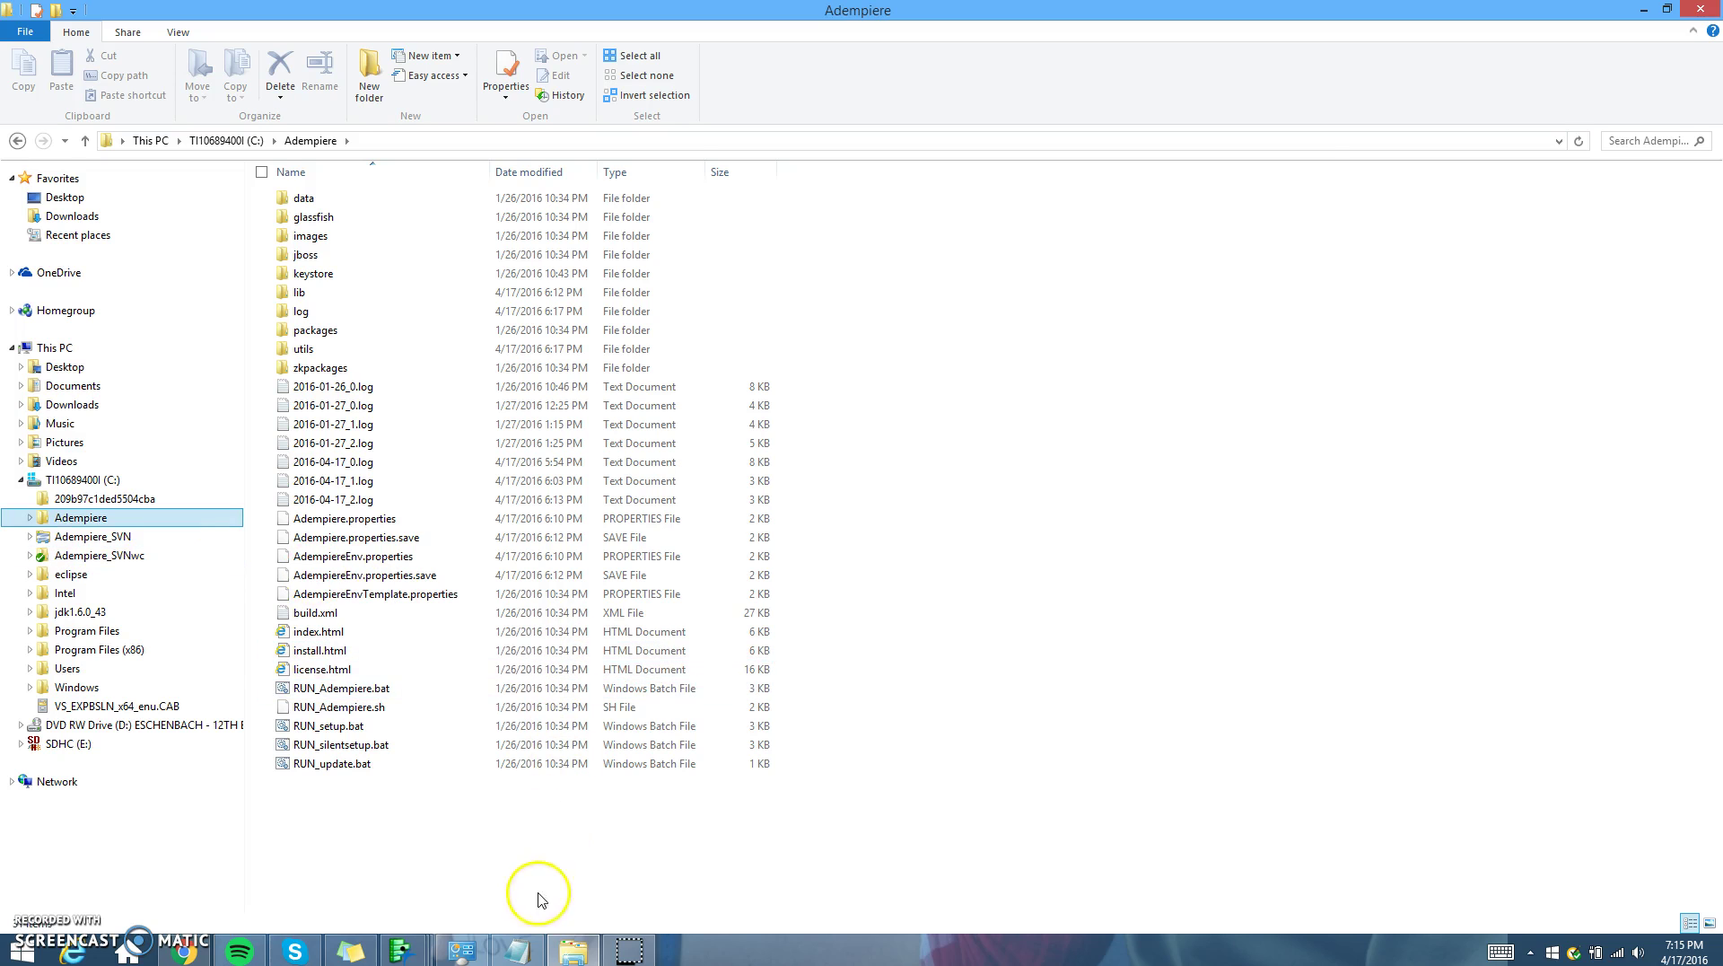
left_click(464, 951)
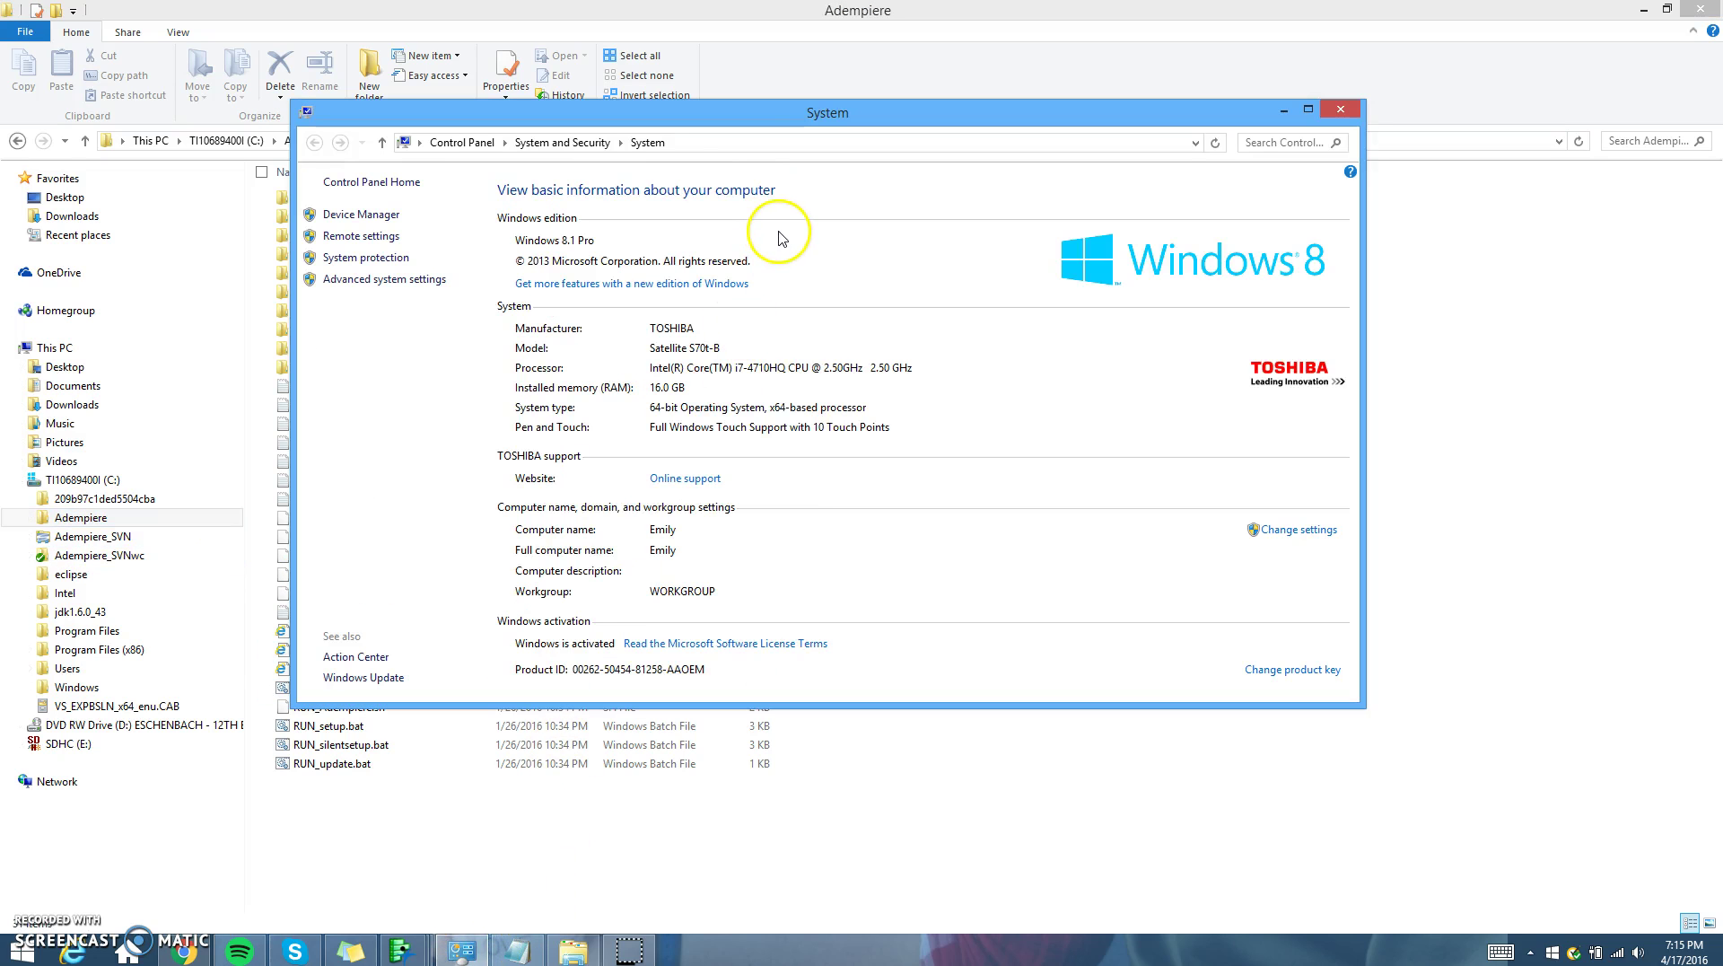
left_click(411, 280)
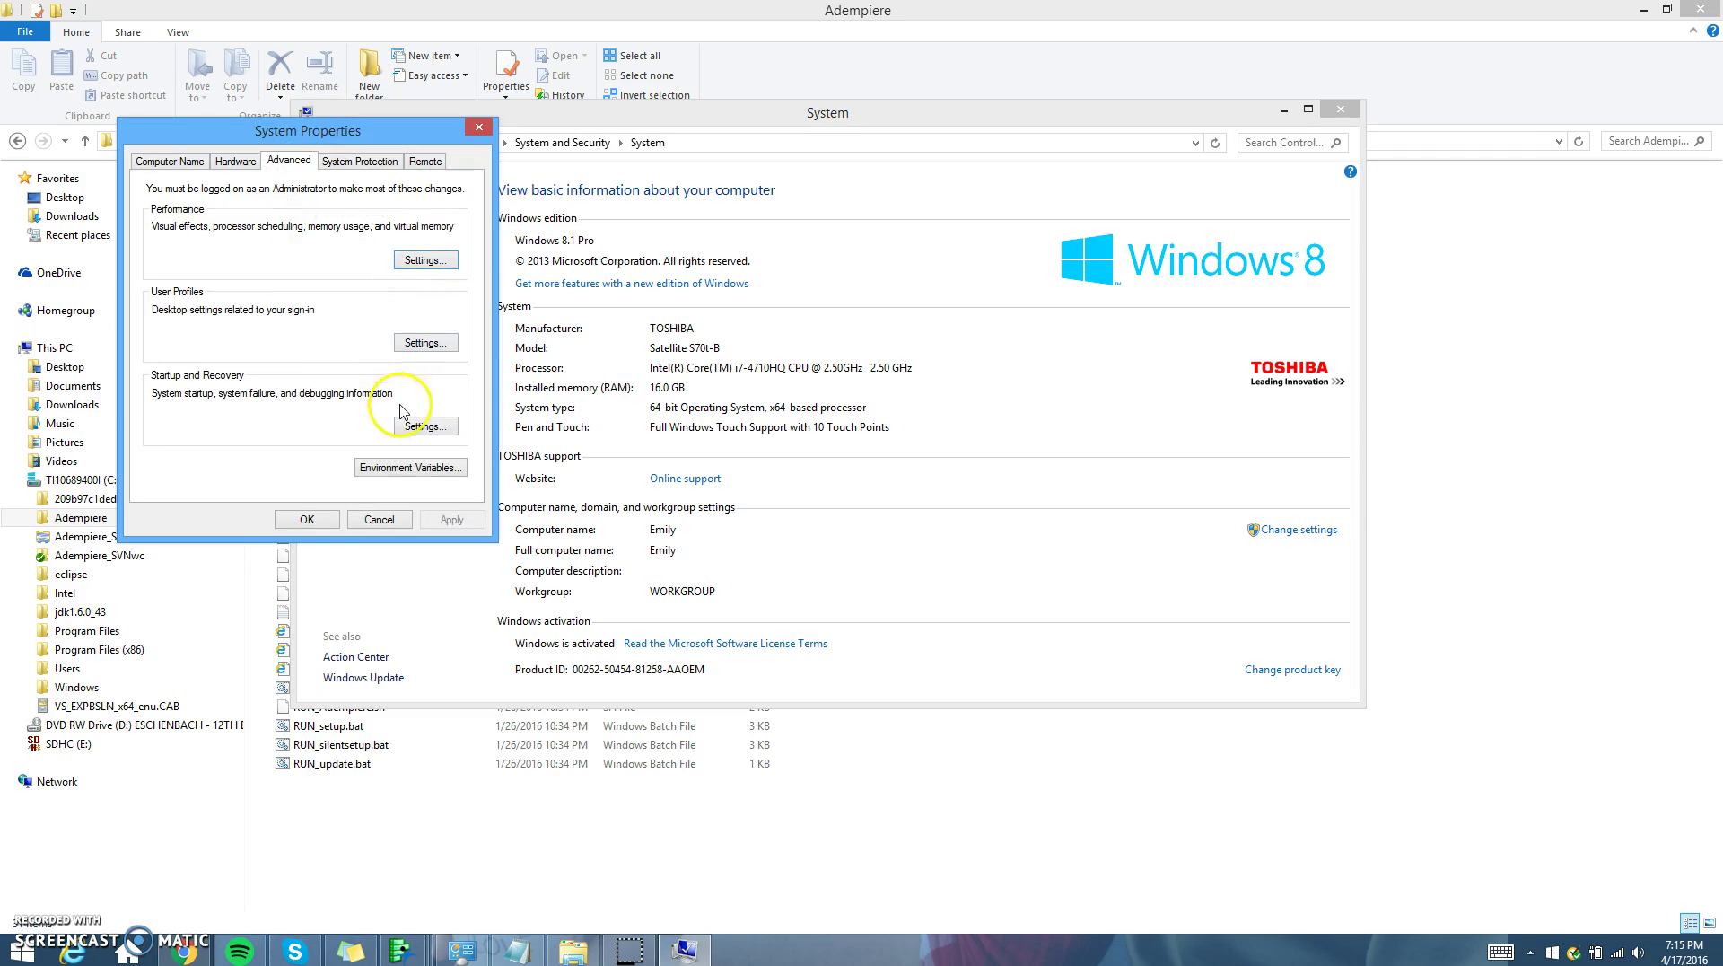
left_click(426, 468)
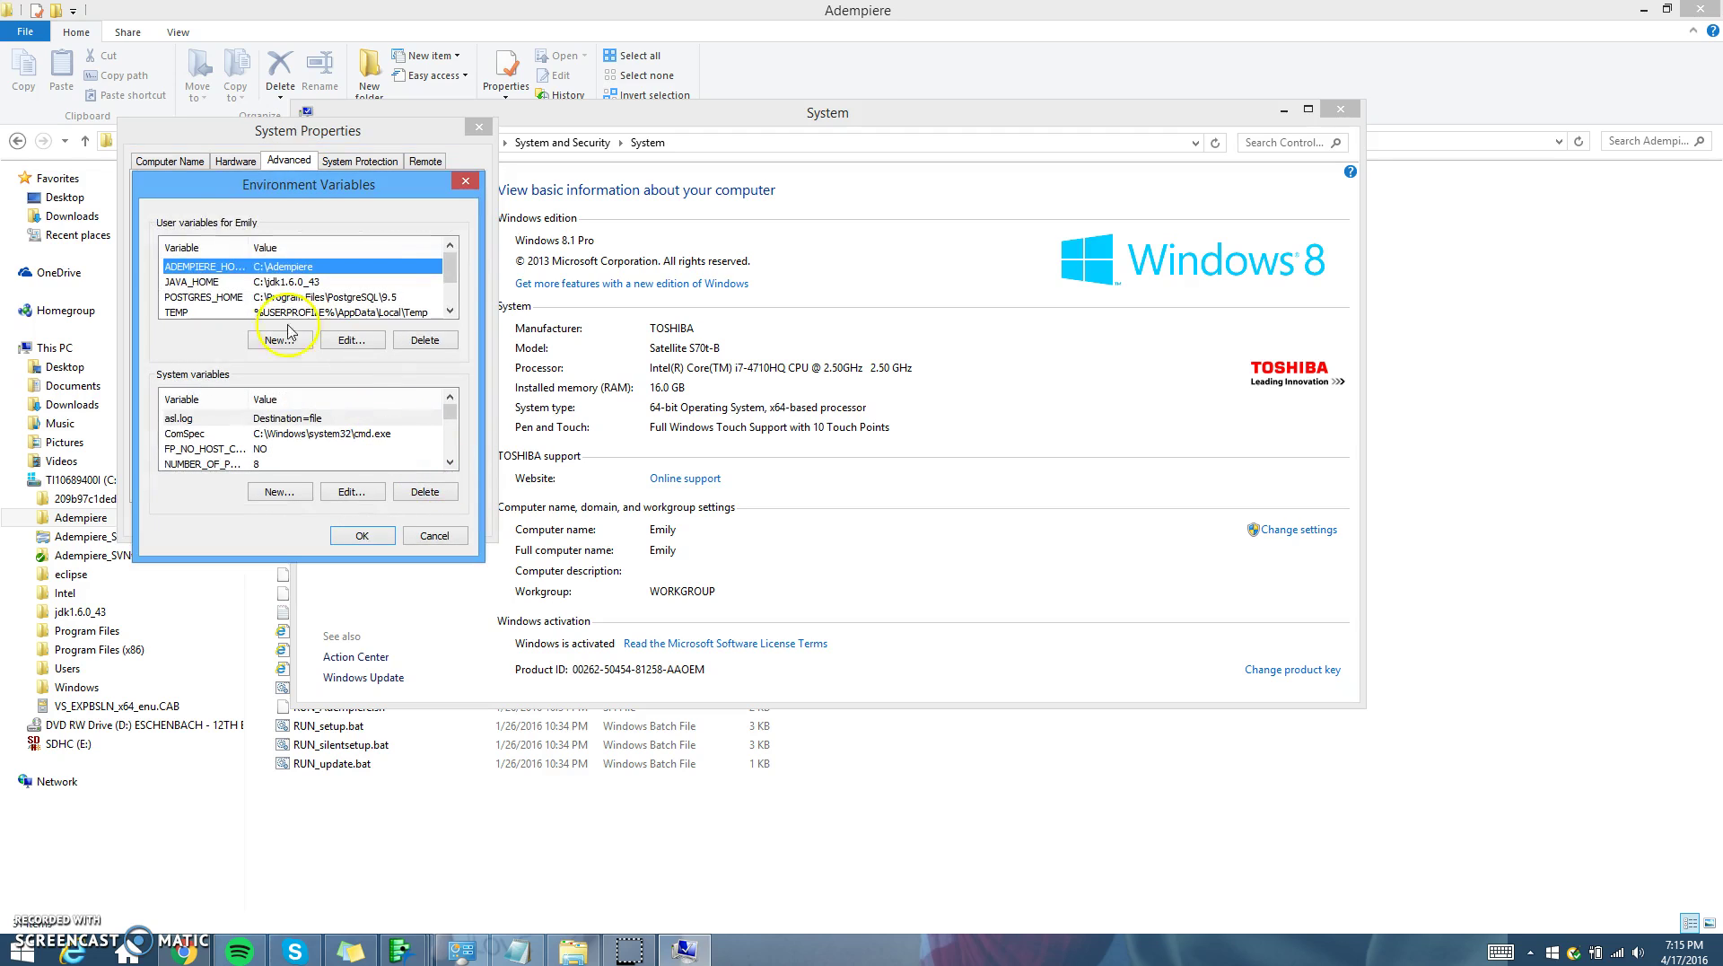
left_click_drag(235, 185, 262, 158)
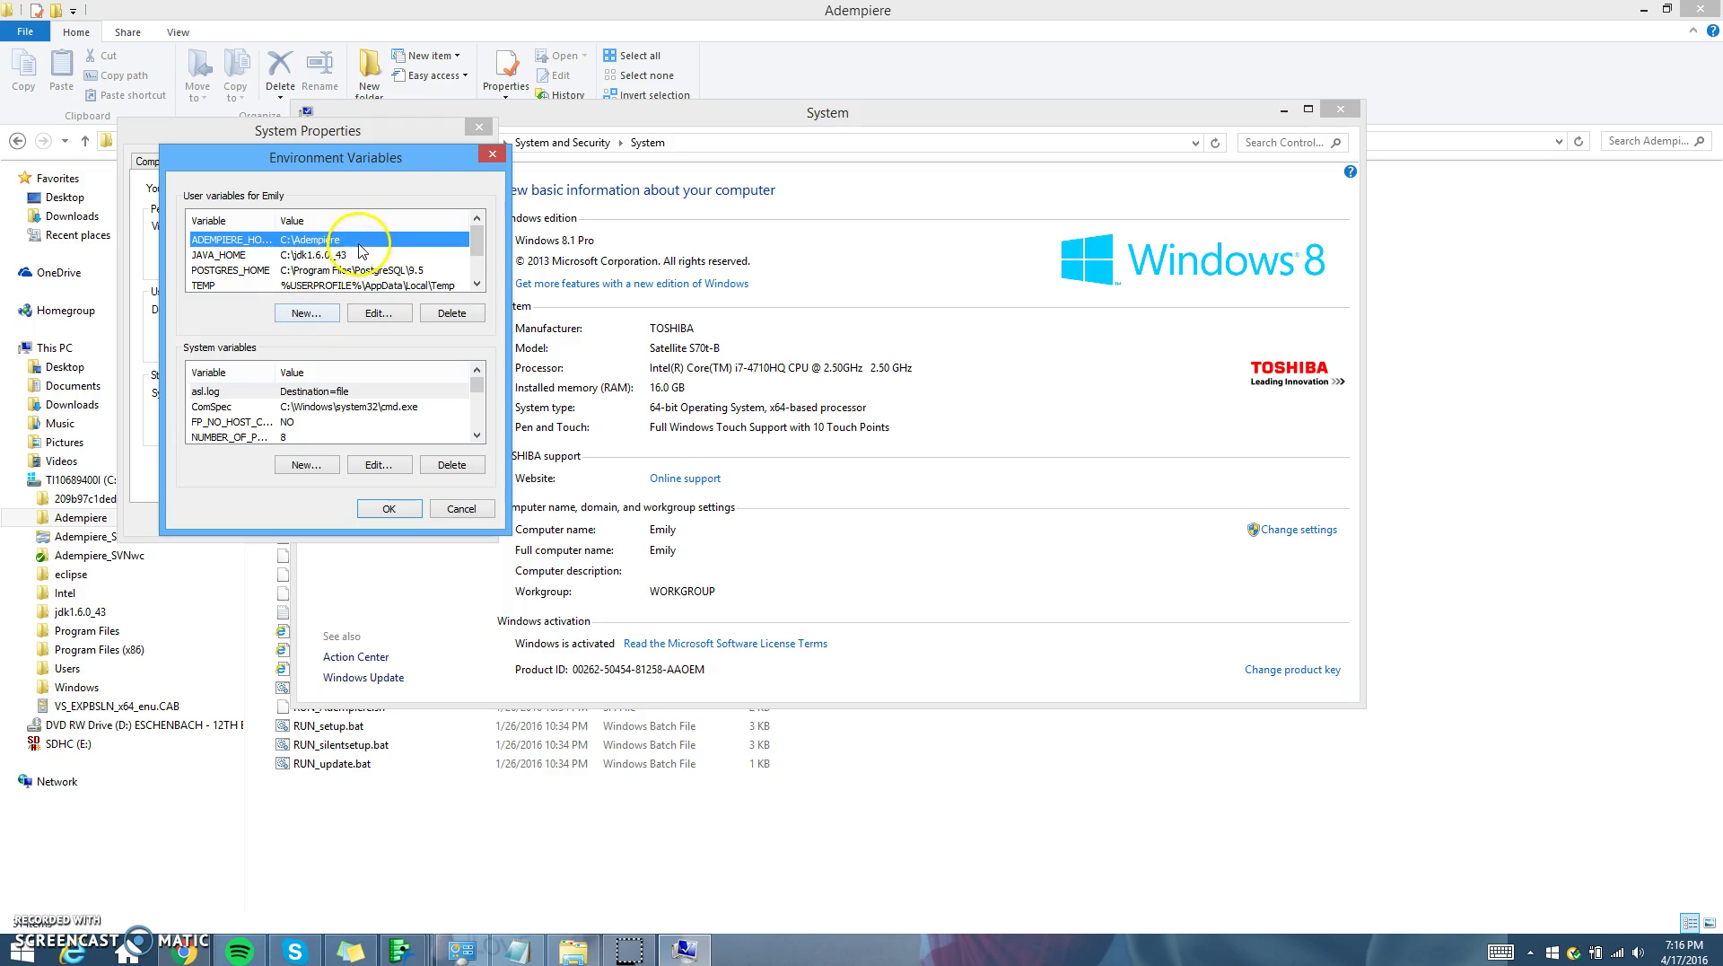
- Set the ADEMPIERE_HOME user variable to C:\Adempiere, using the path of the Adempiere folder in File Explorer
left_click(377, 313)
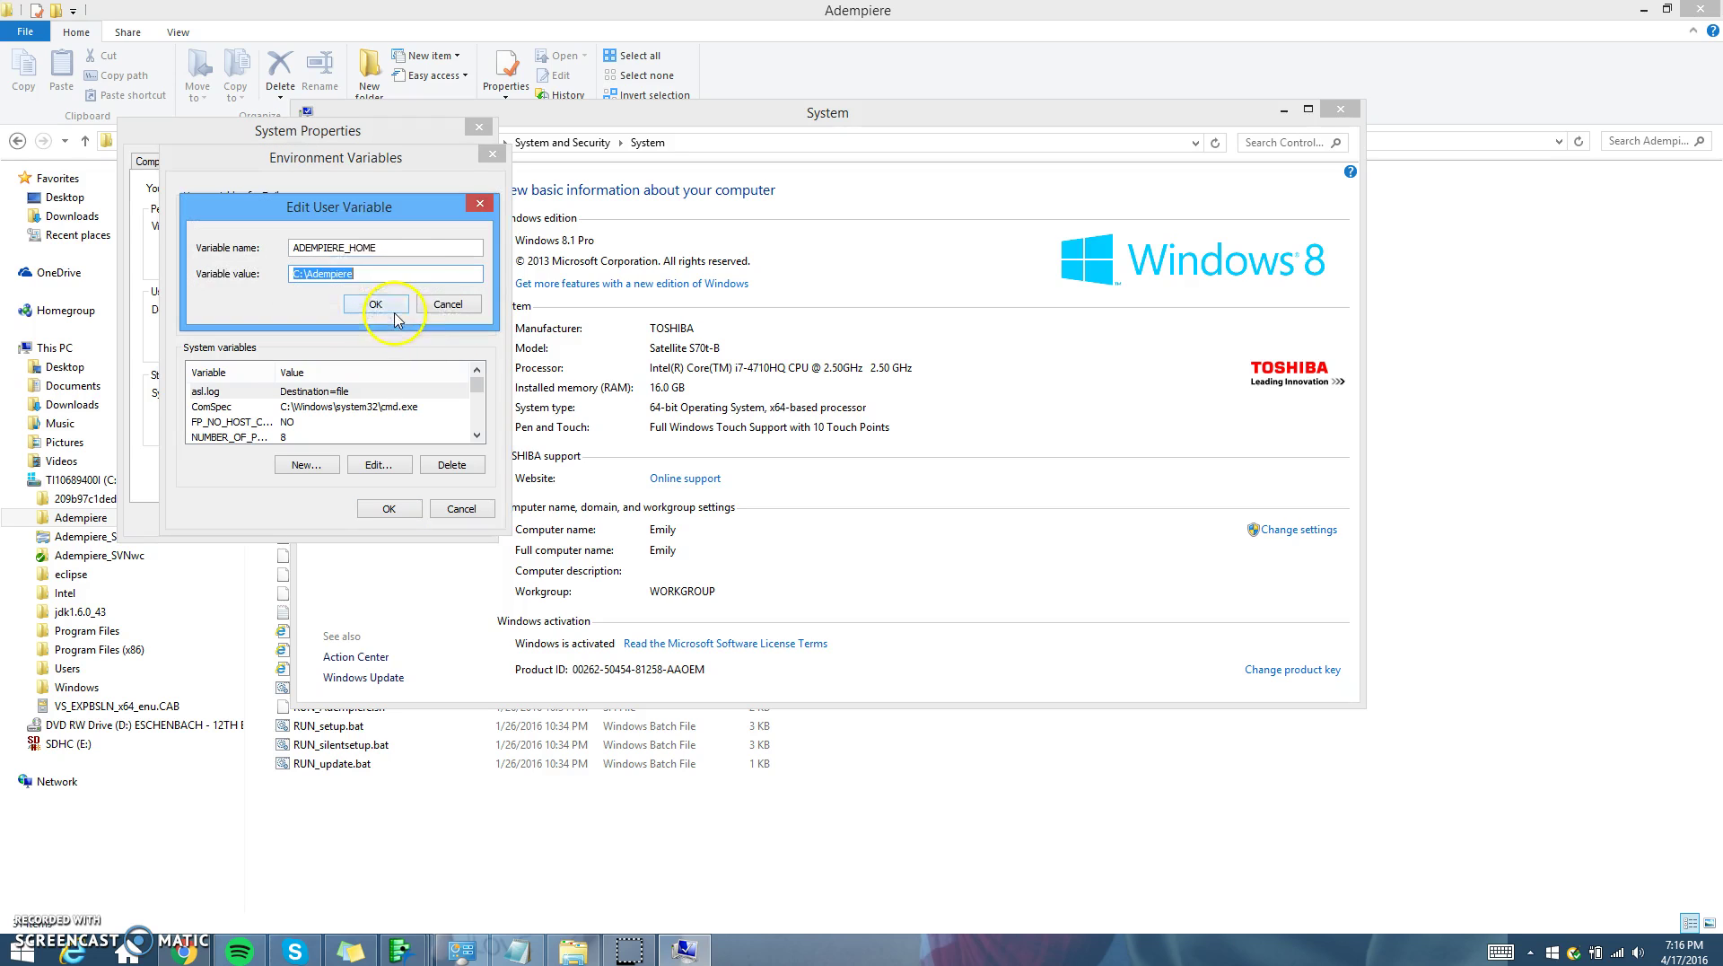
left_click_drag(372, 200, 764, 184)
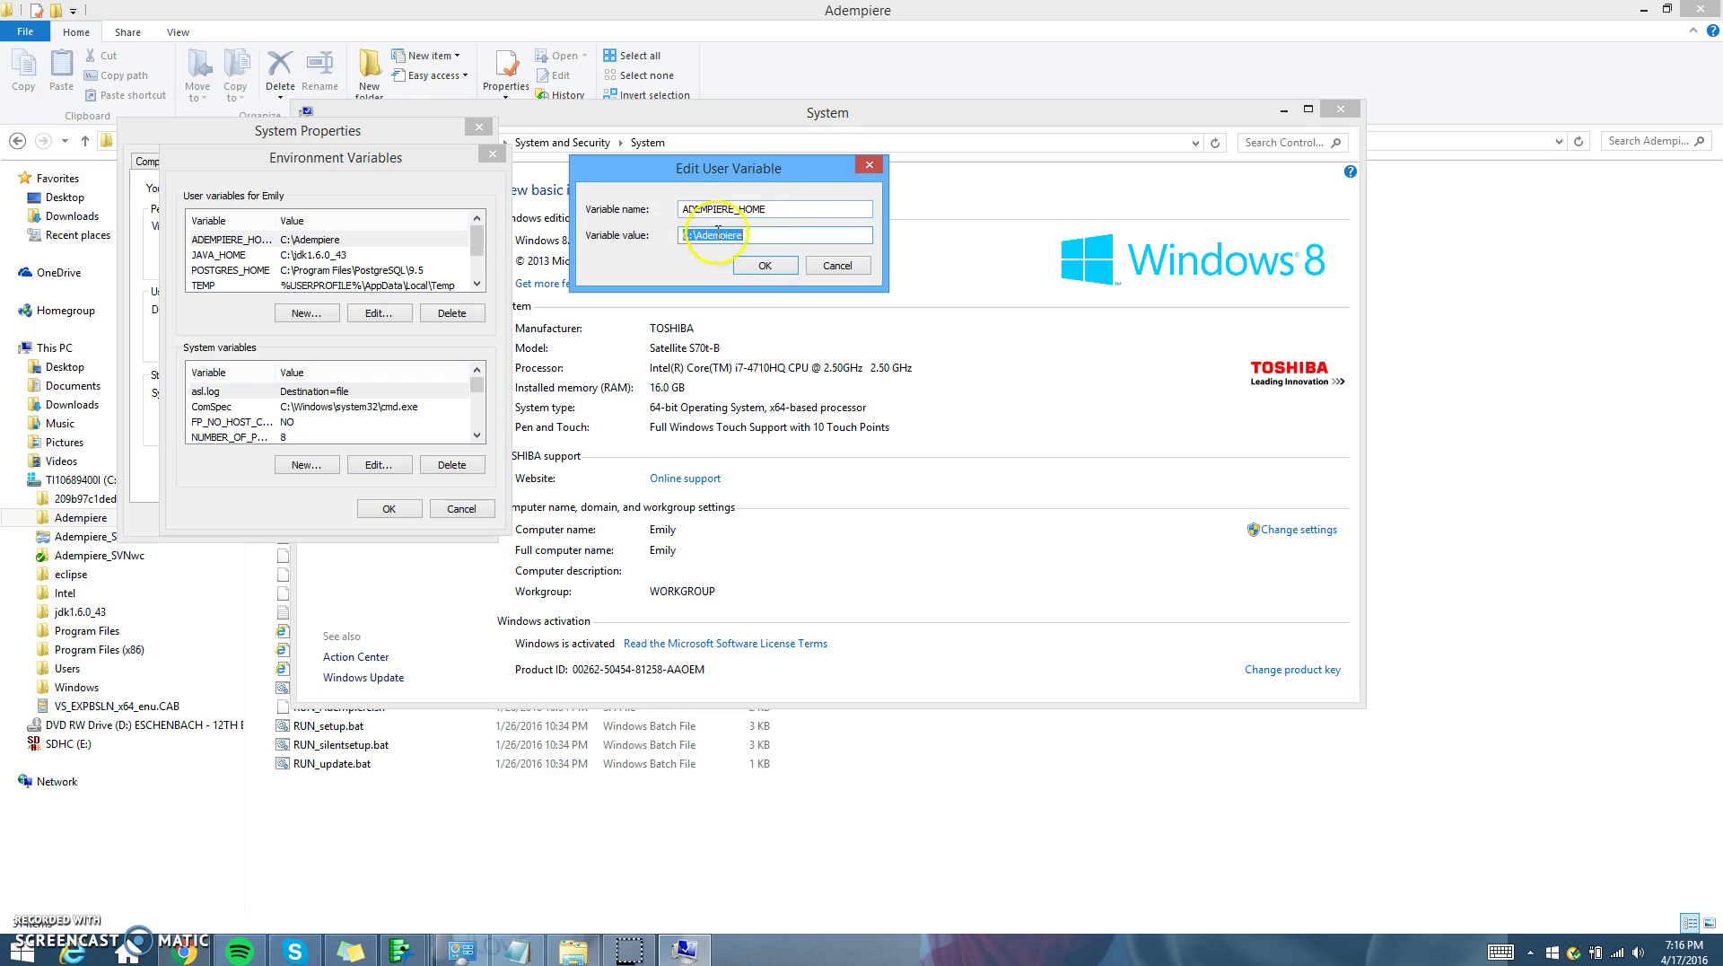
left_click(770, 209)
left_click(572, 951)
left_click(458, 29)
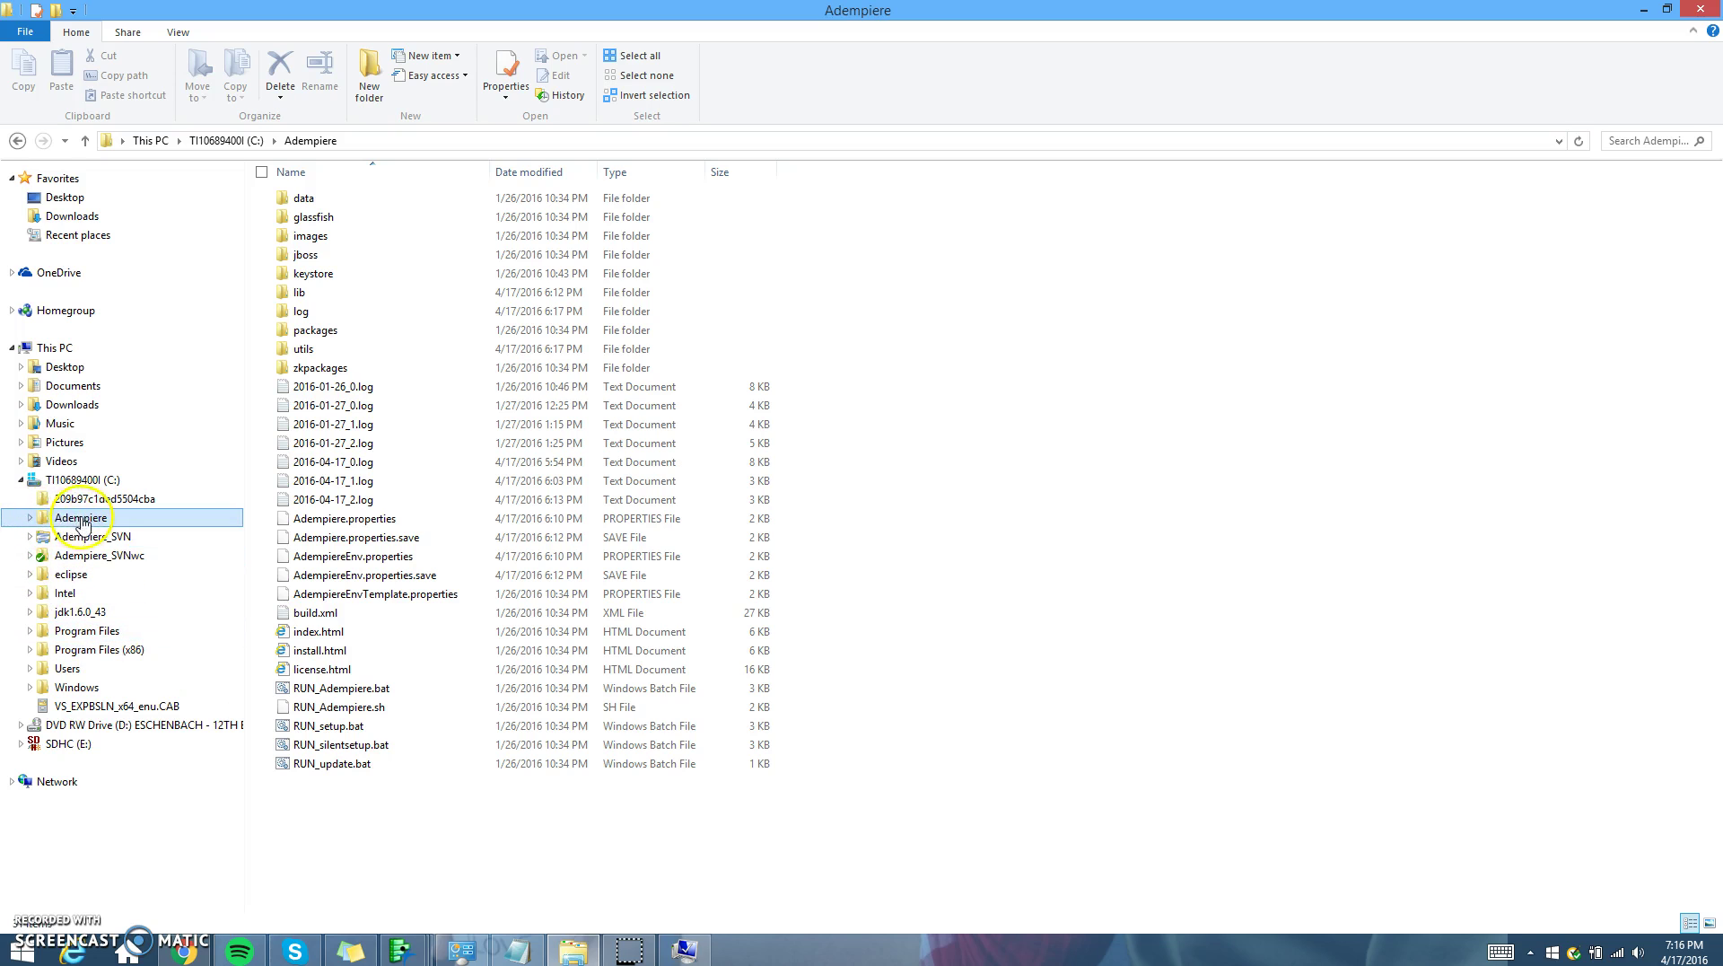
left_click(105, 483)
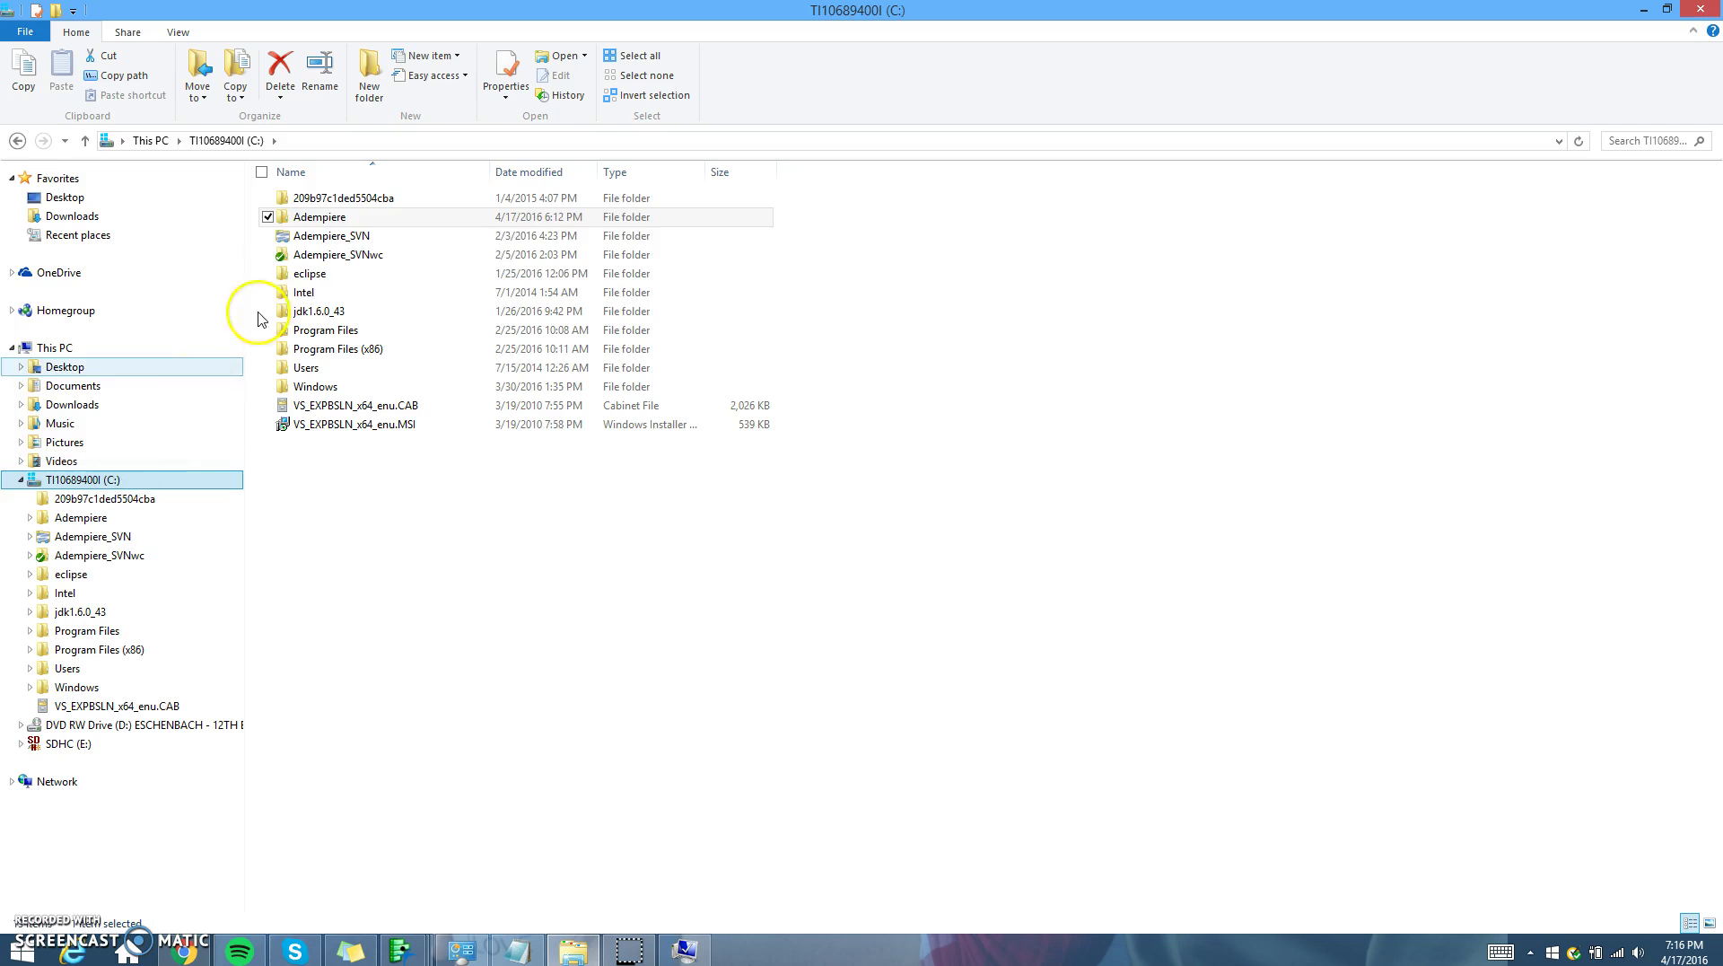
double_click(328, 219)
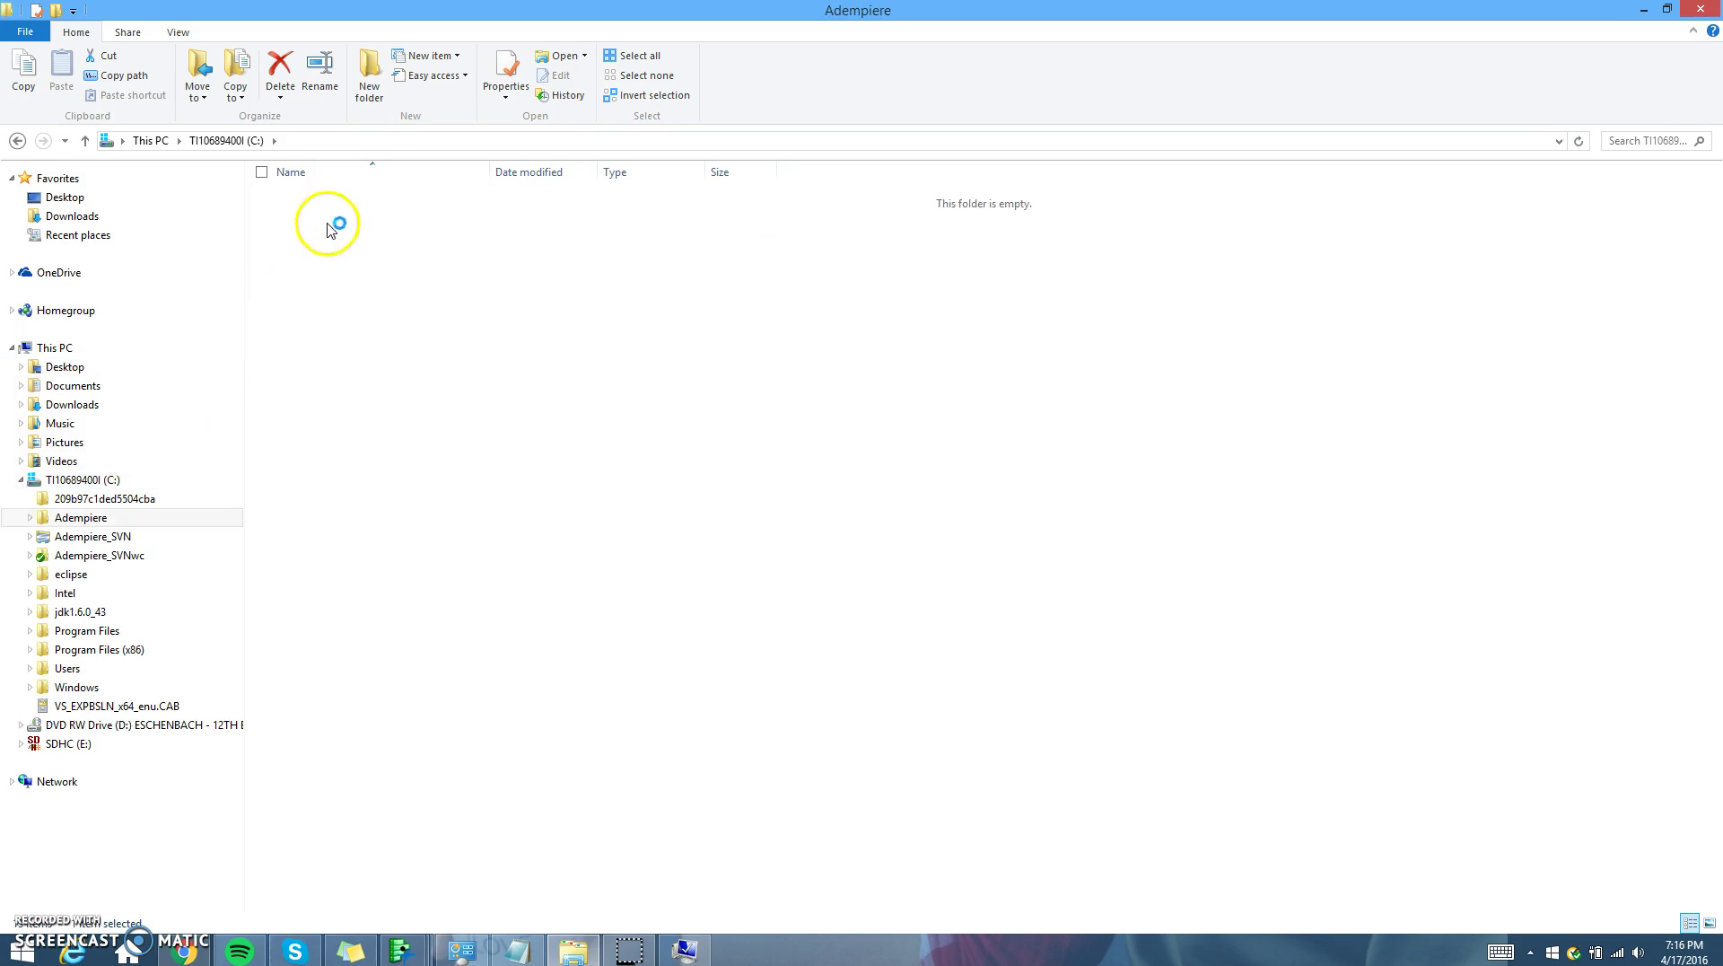
left_click(374, 143)
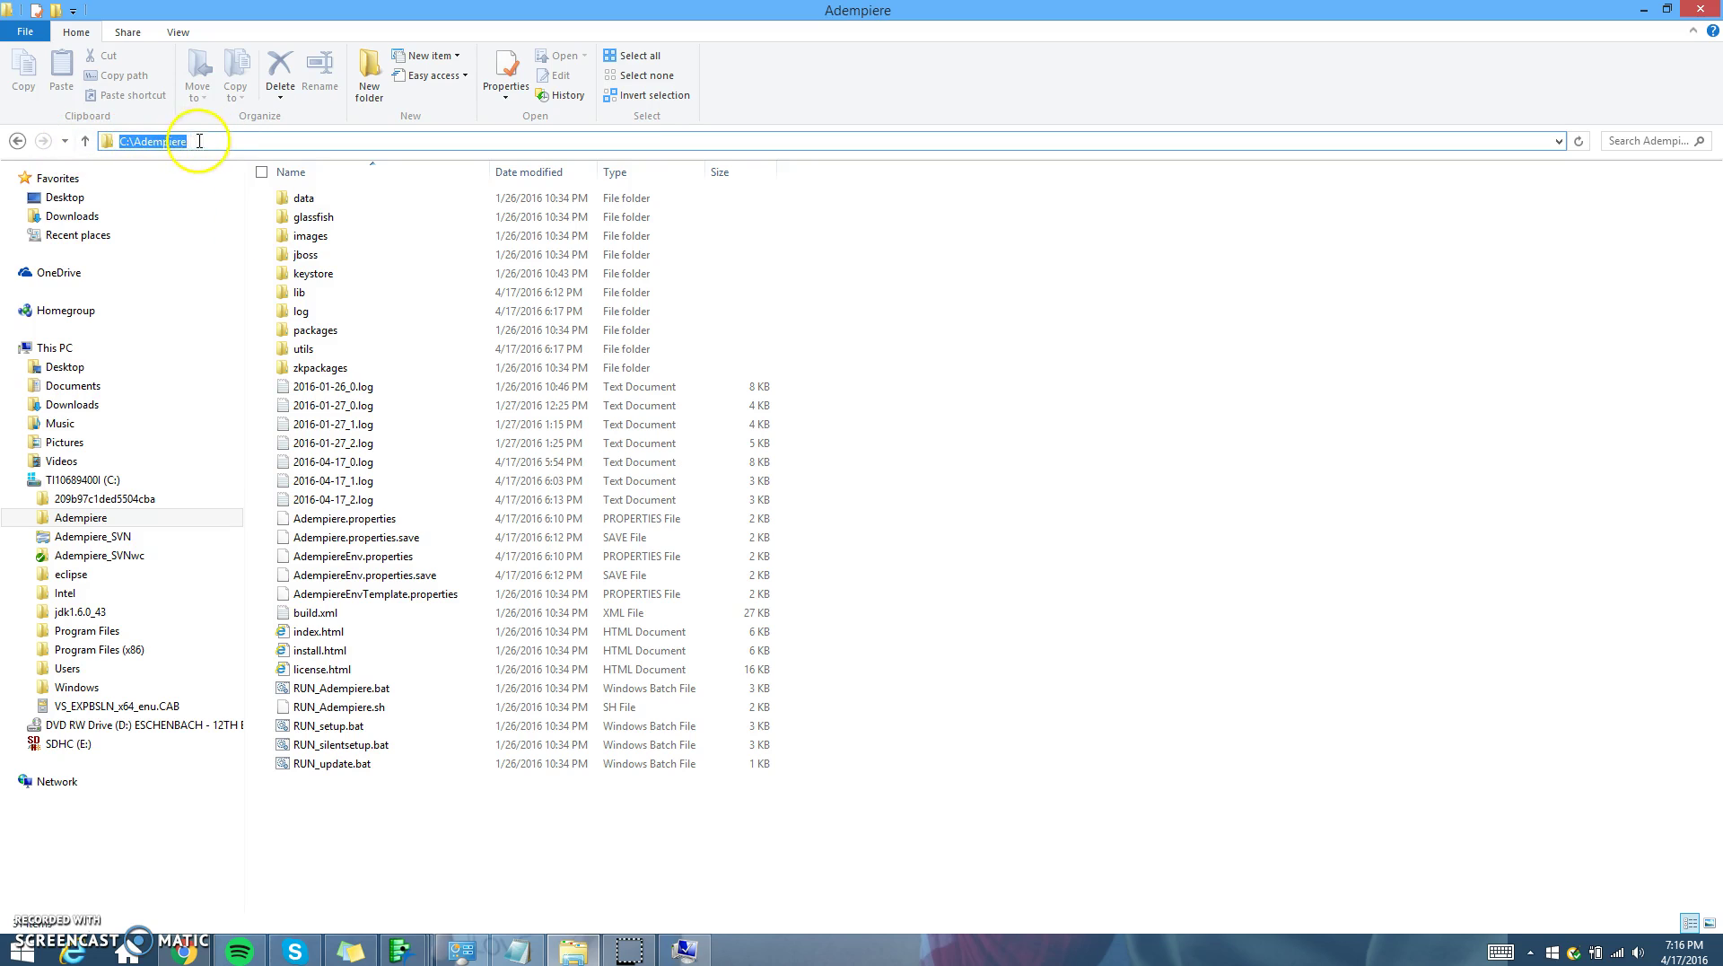
left_click(684, 952)
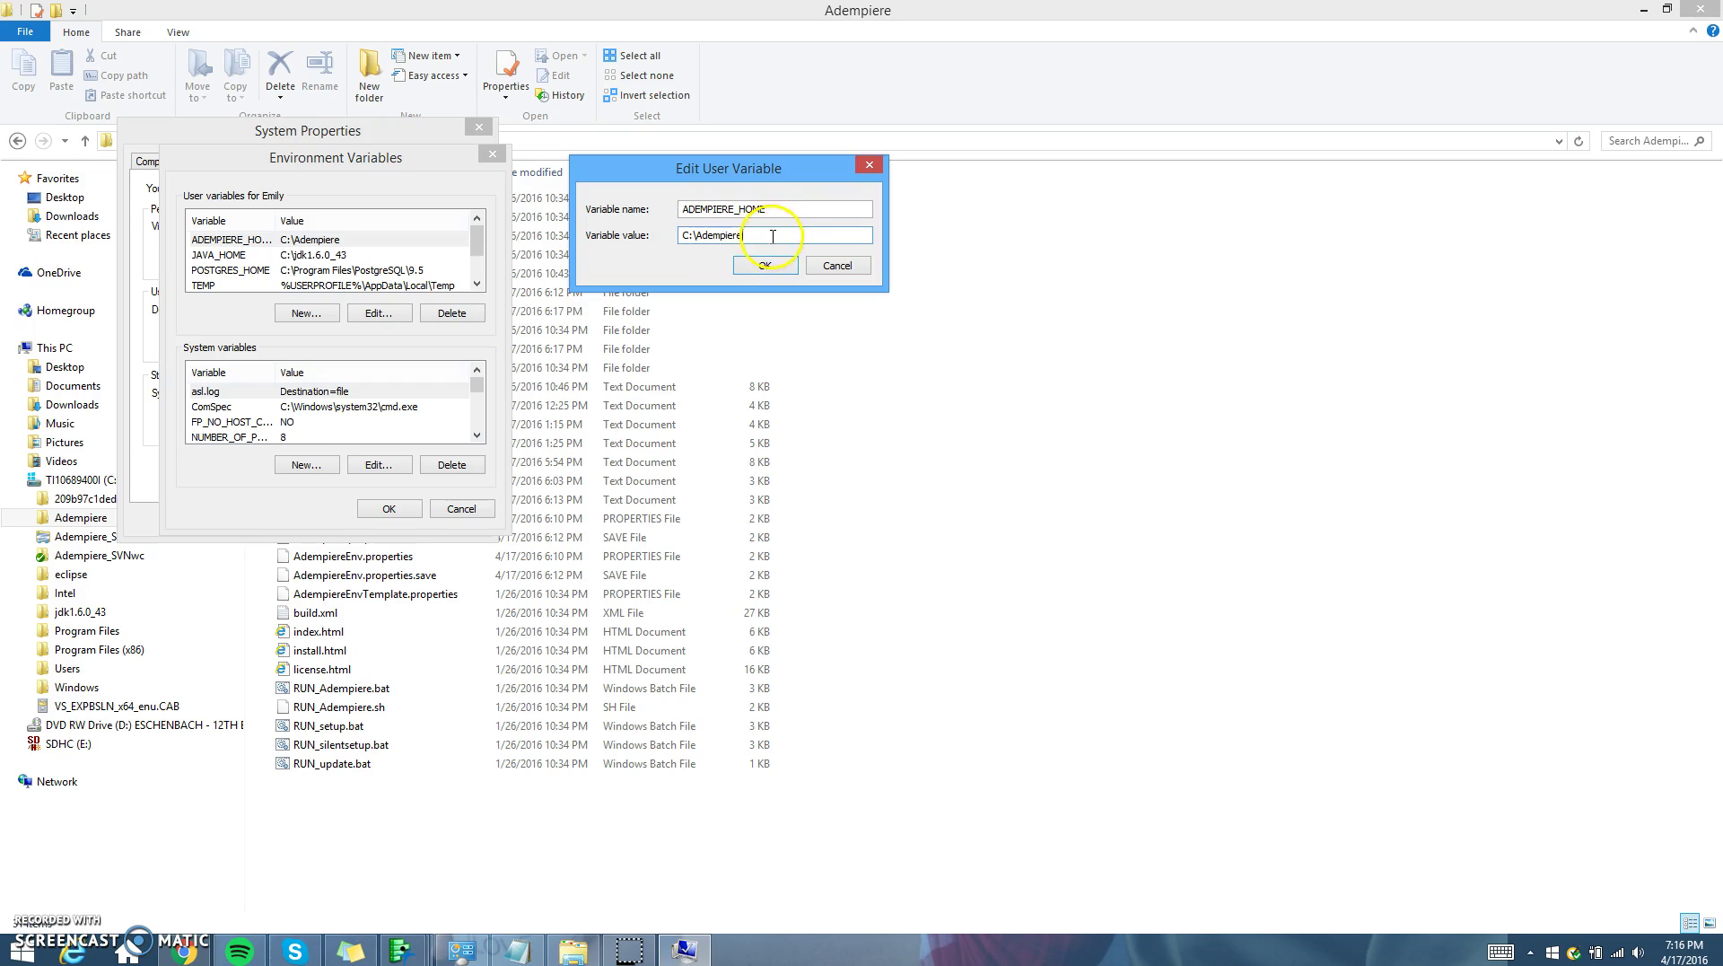
left_click(765, 266)
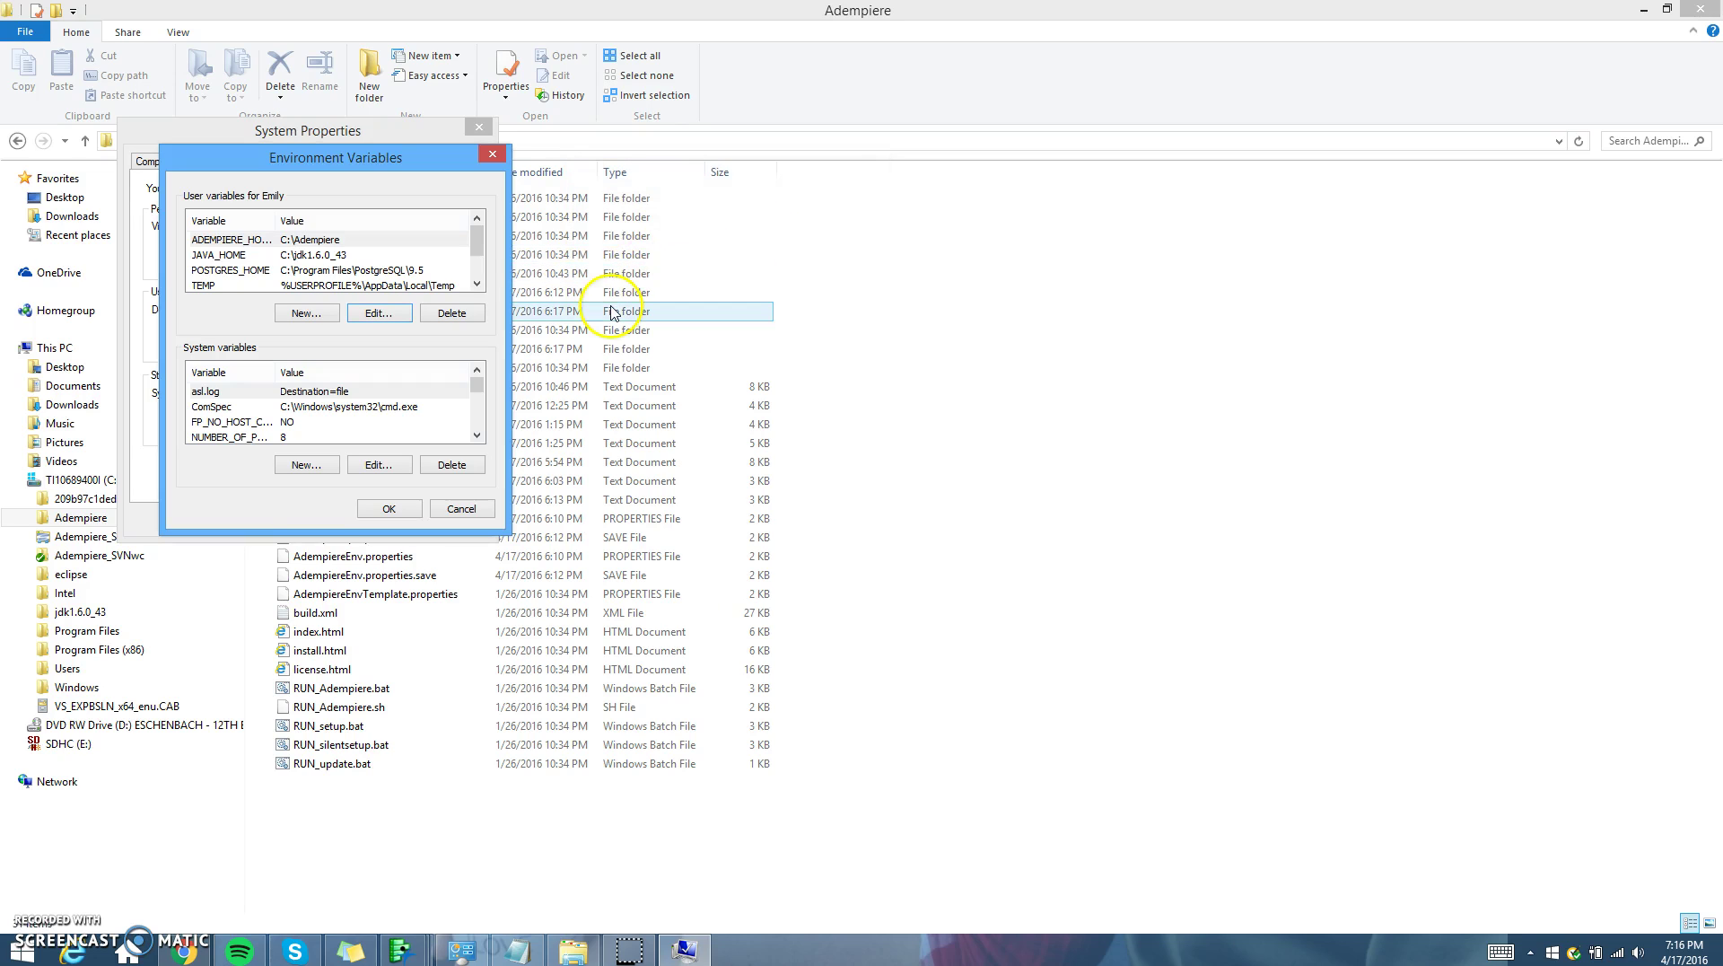
- Set the JAVA_HOME user variable to C:\jdk1.6.0_43, using the path of the JDK folder on the C: drive
left_click(232, 261)
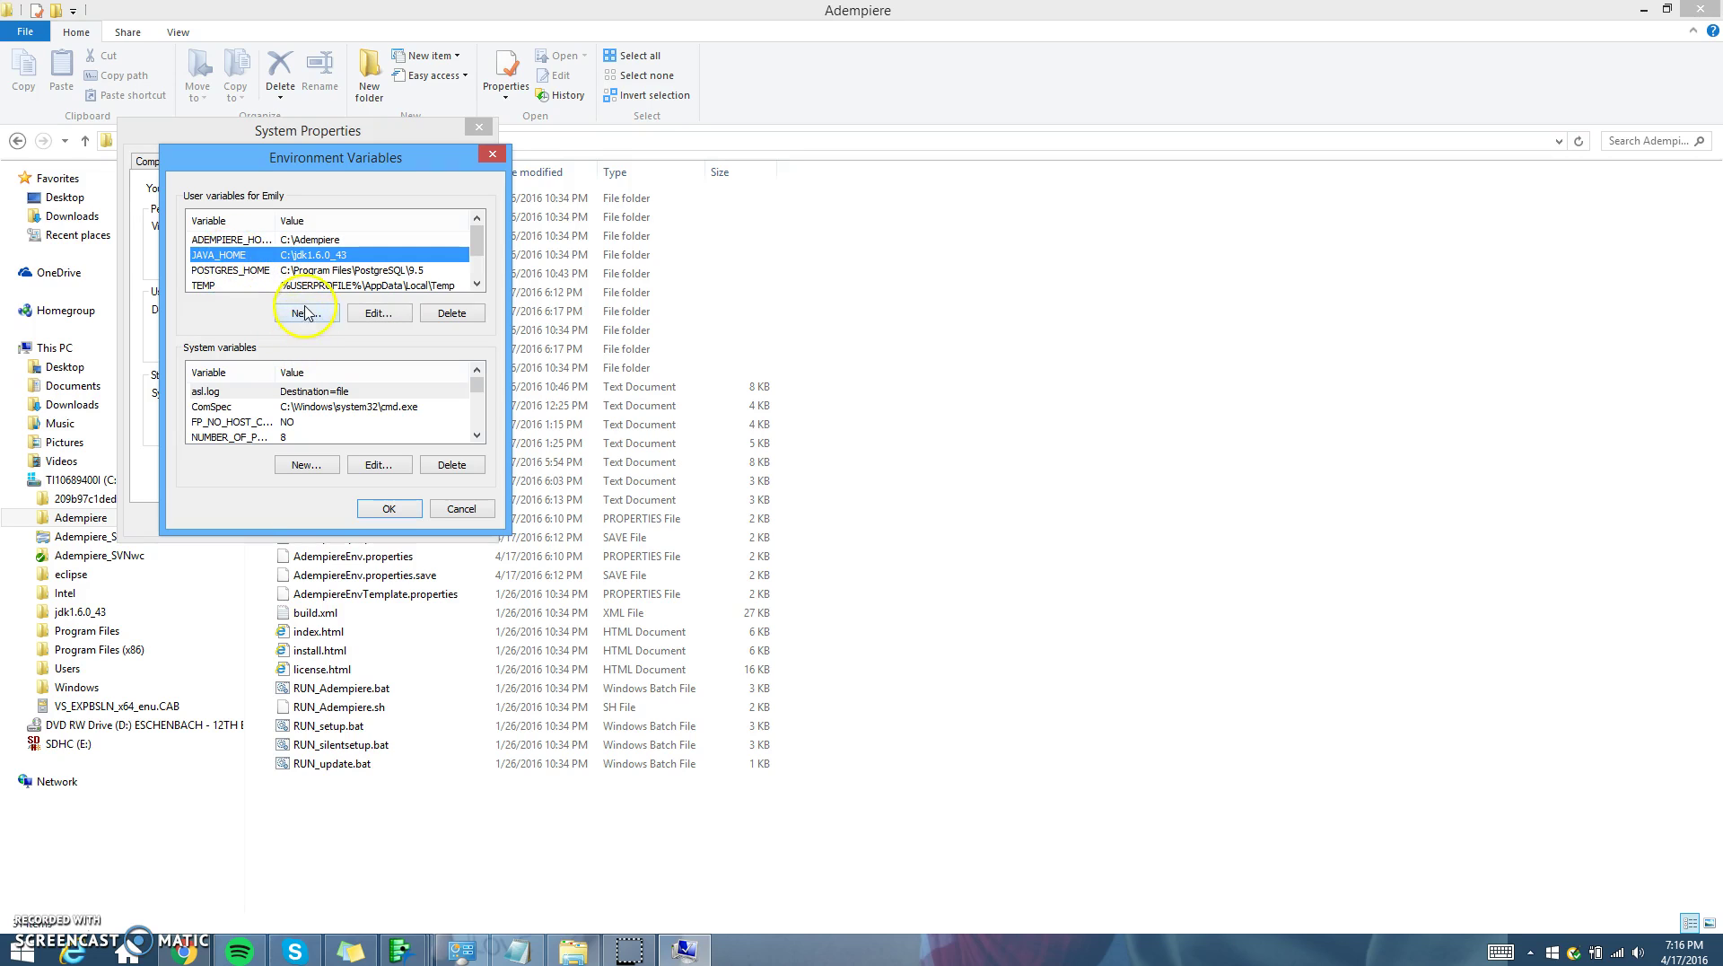
left_click(375, 314)
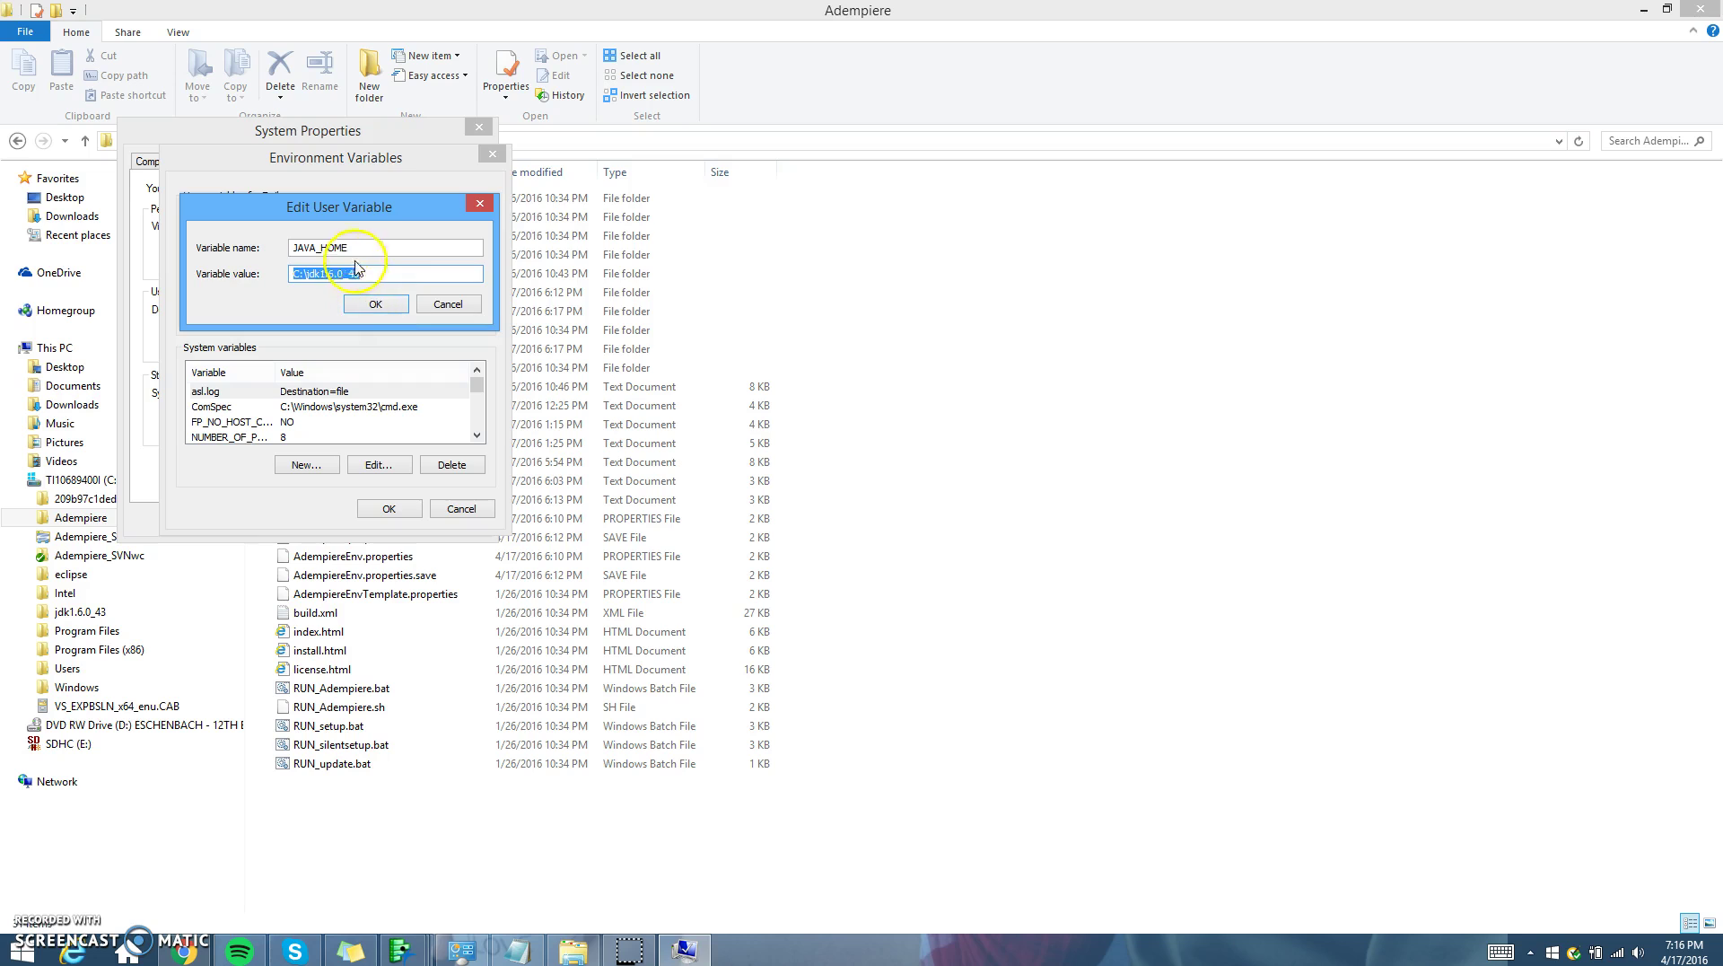
left_click_drag(369, 205, 688, 167)
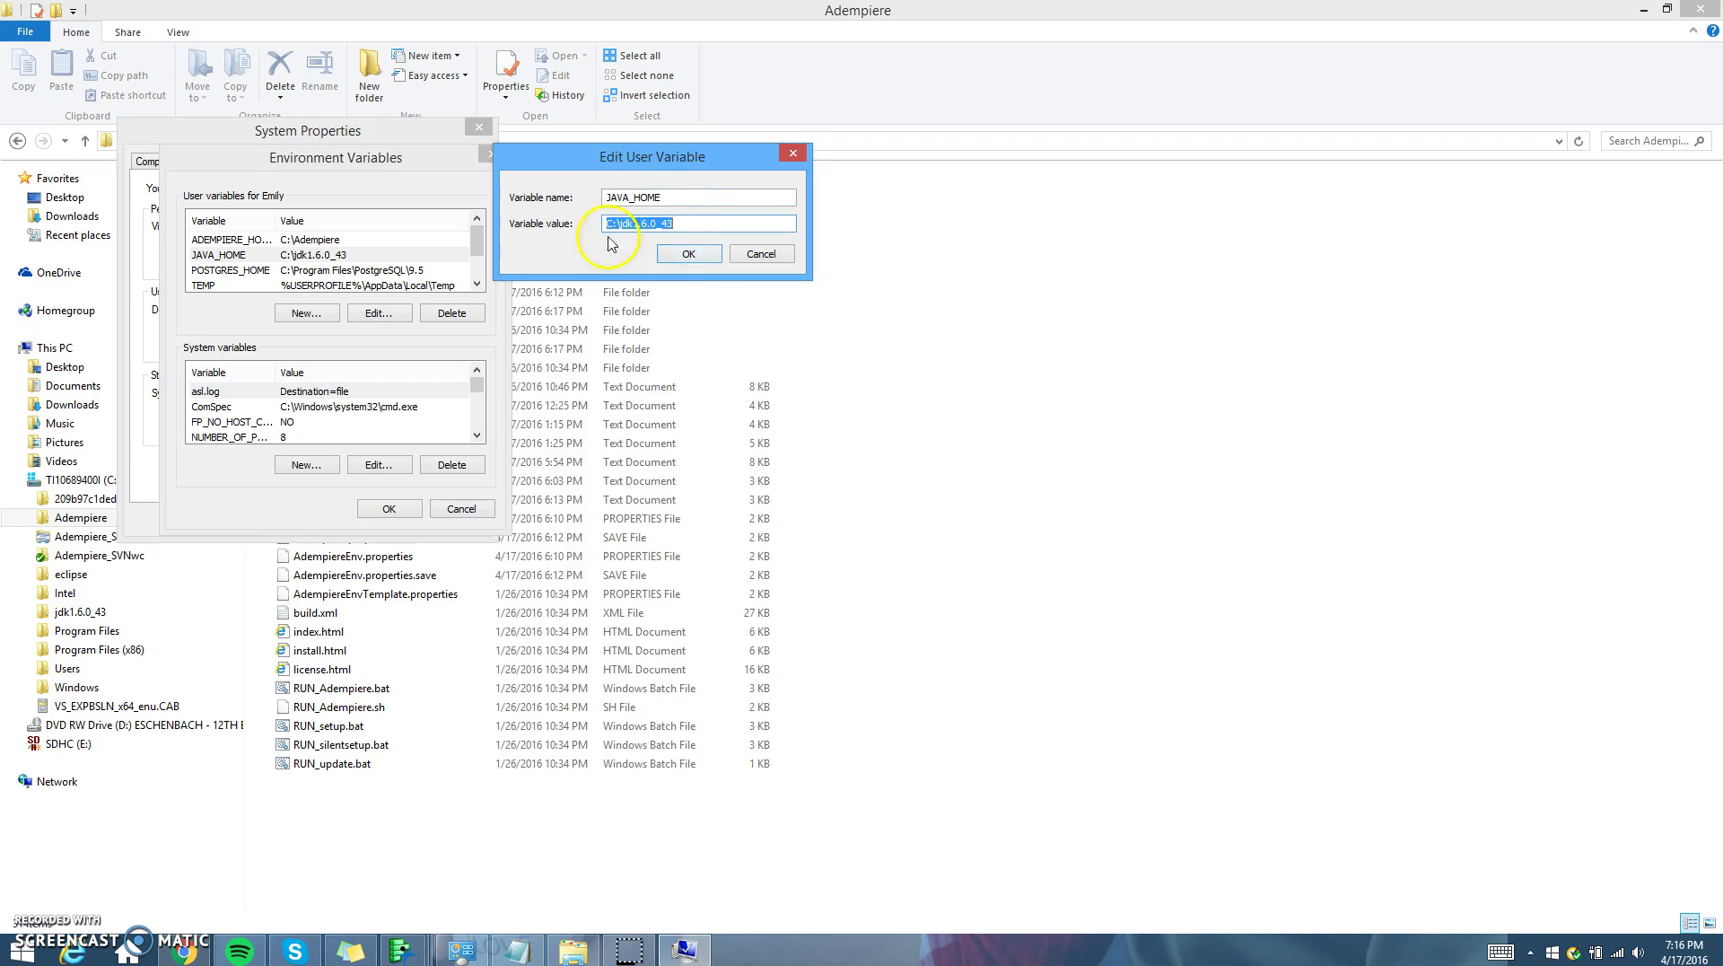
left_click(573, 950)
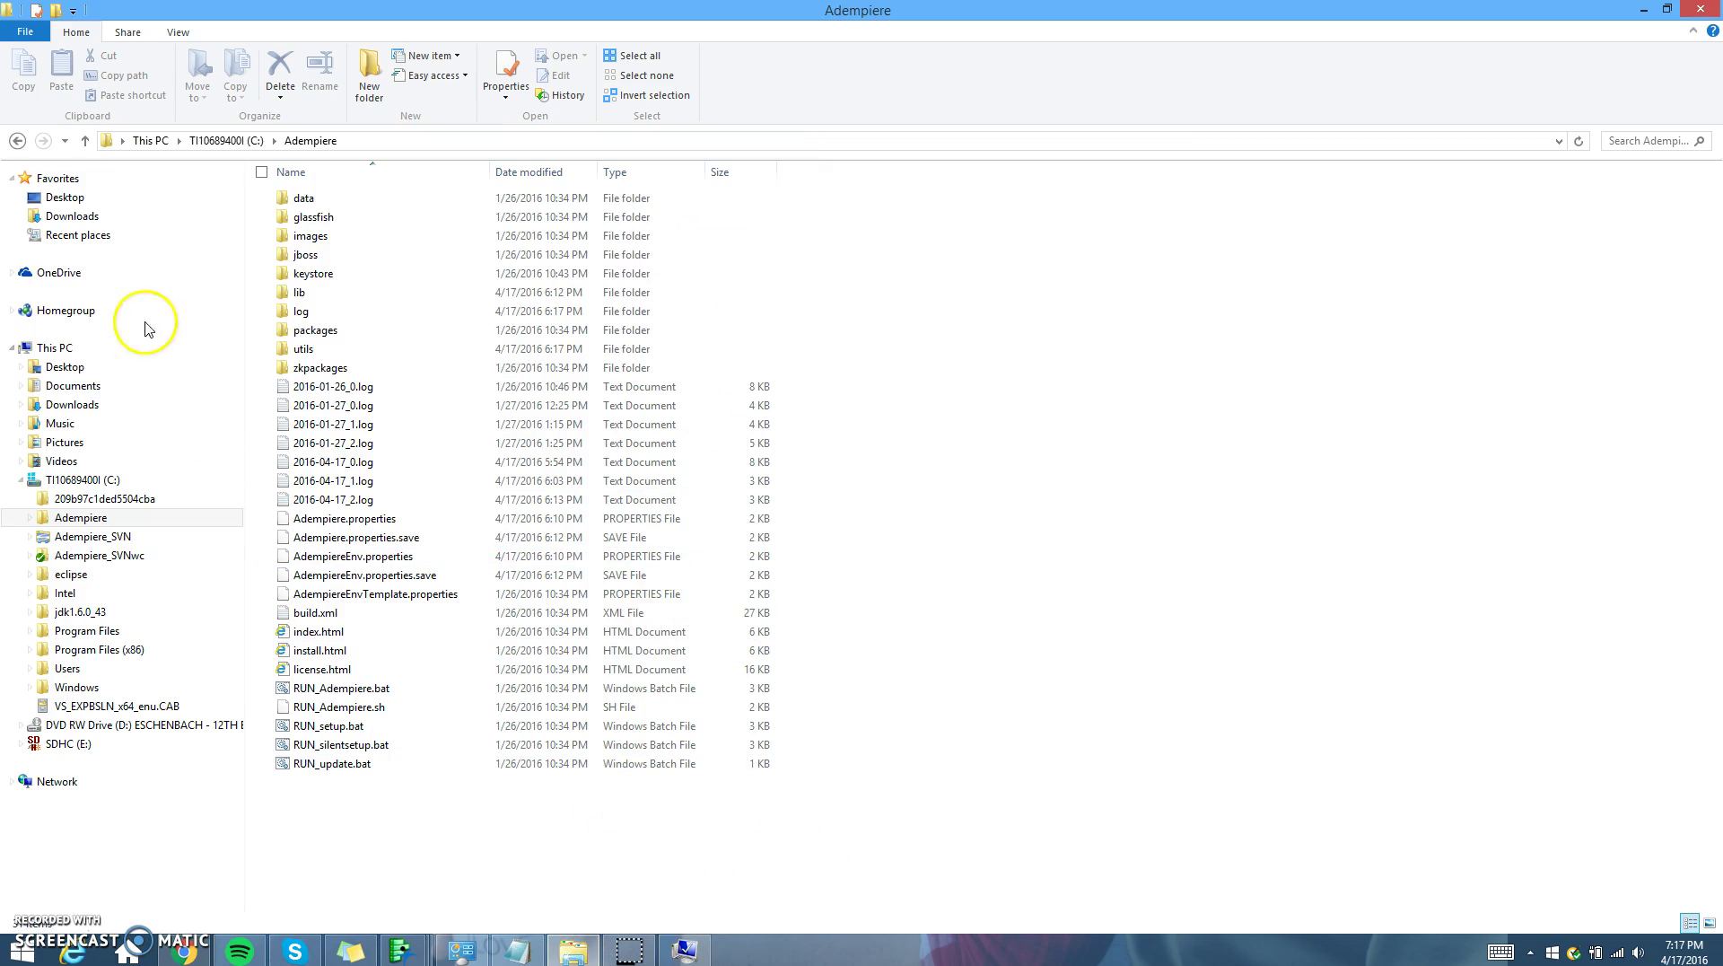
left_click(83, 482)
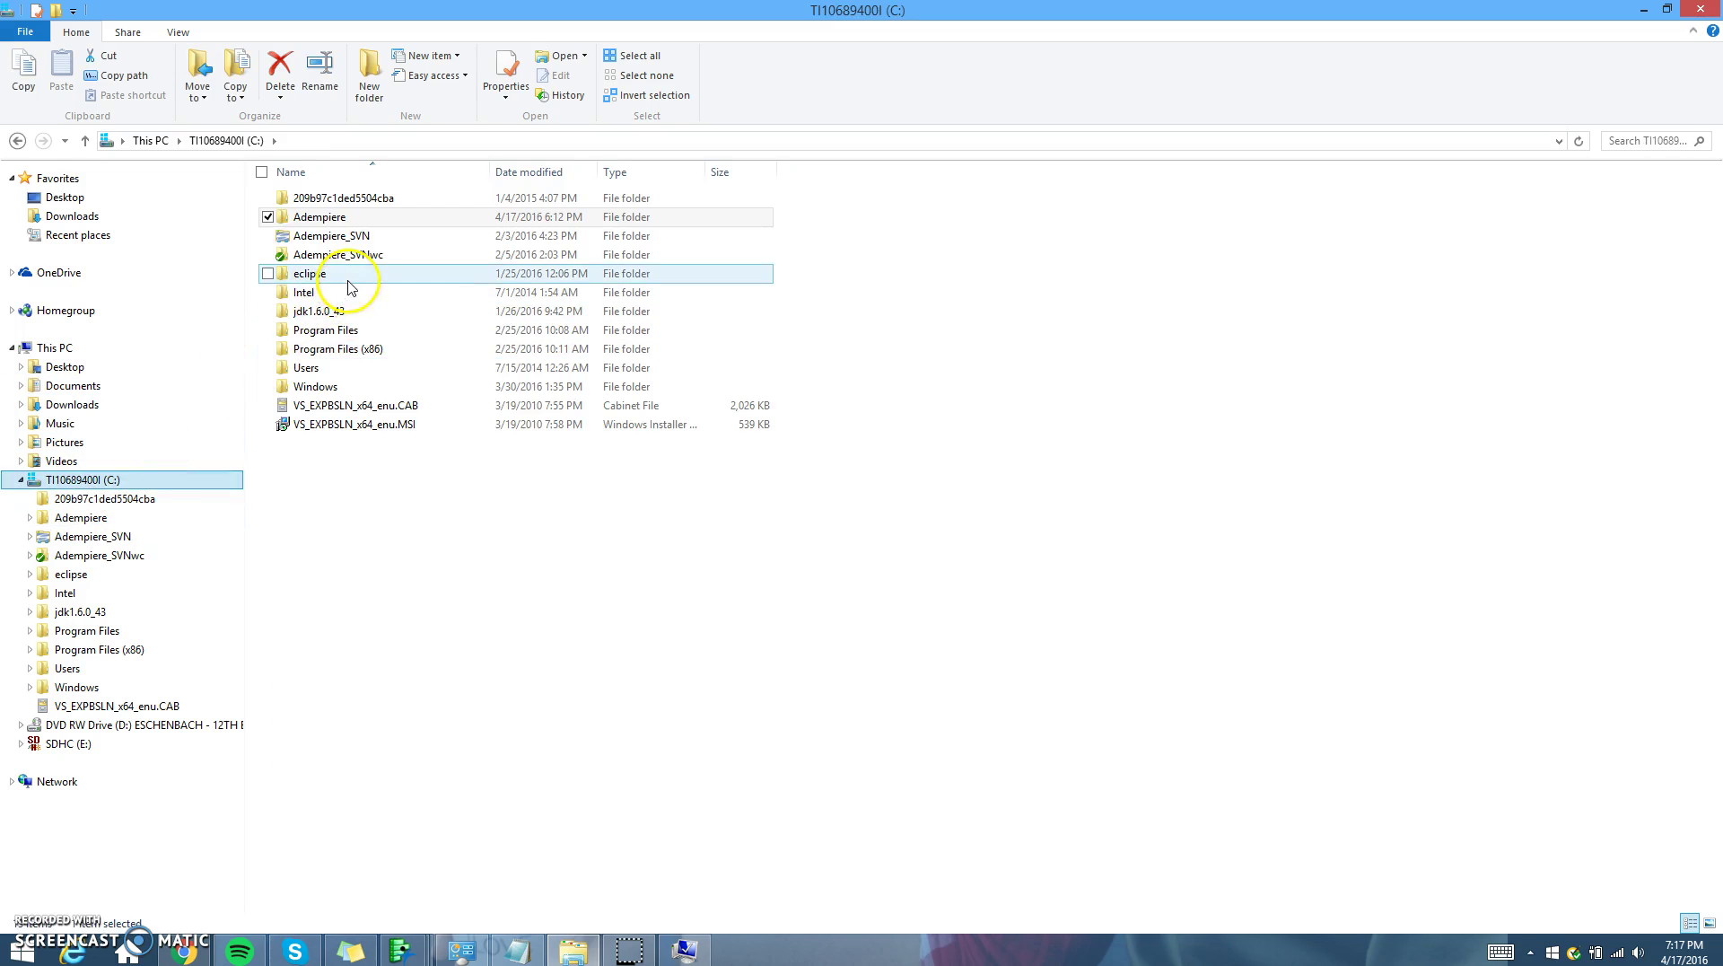
left_click(350, 314)
double_click(350, 314)
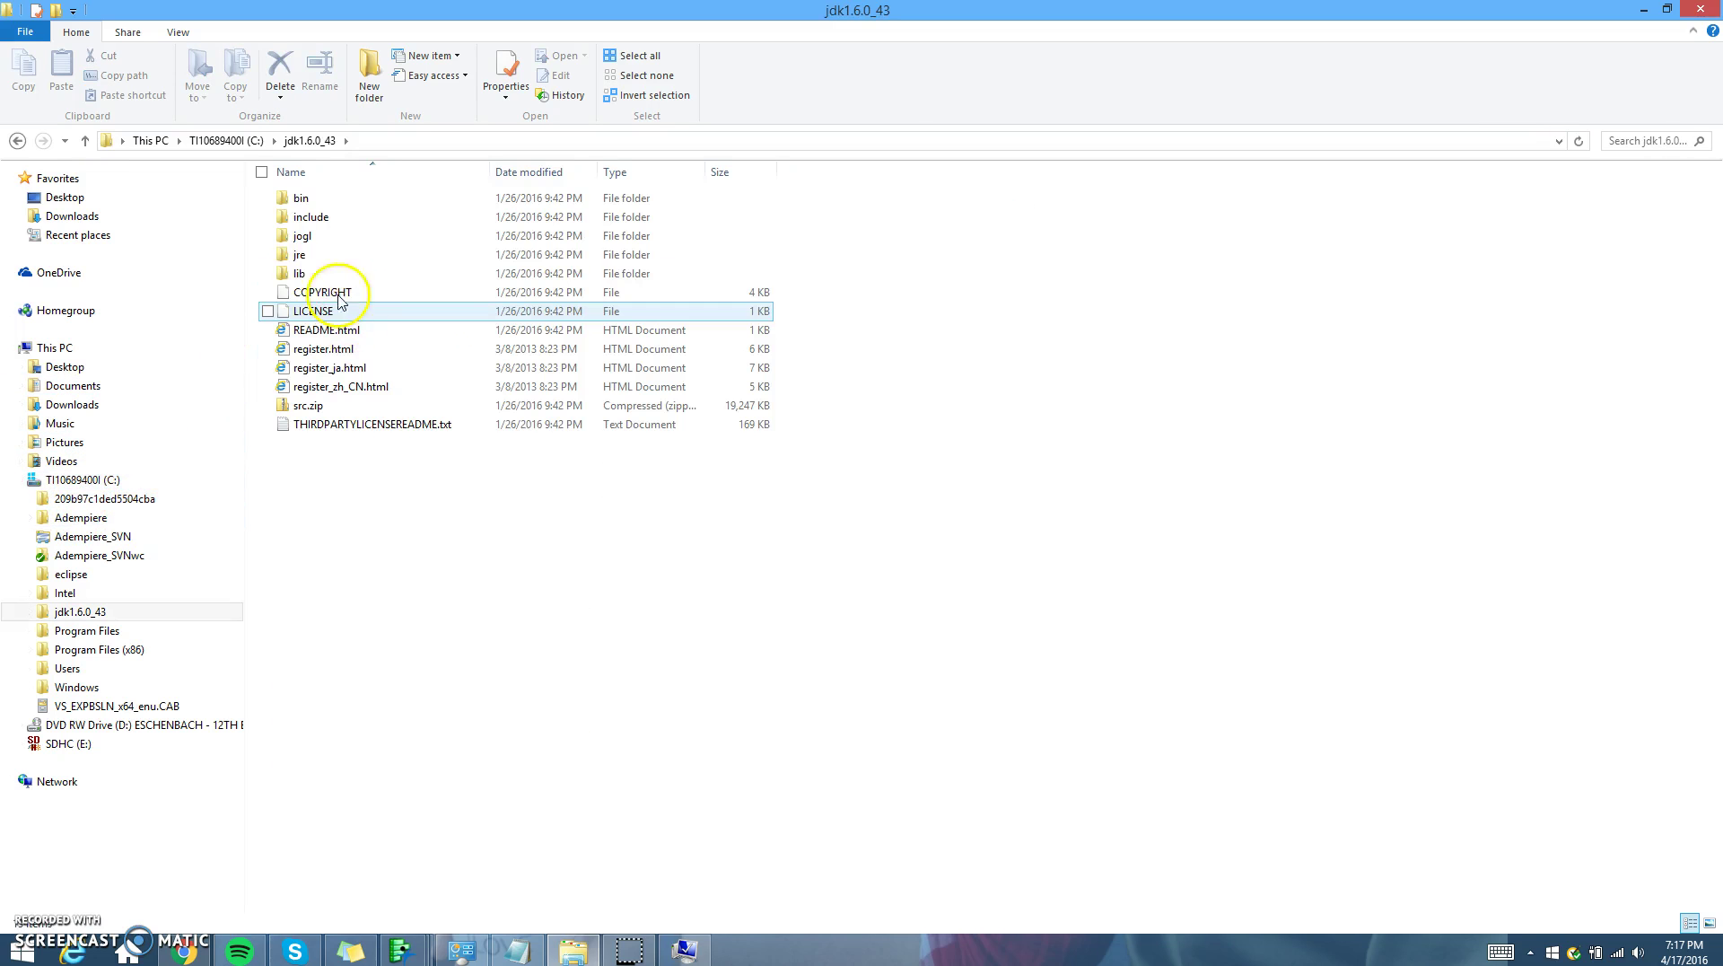
left_click(379, 139)
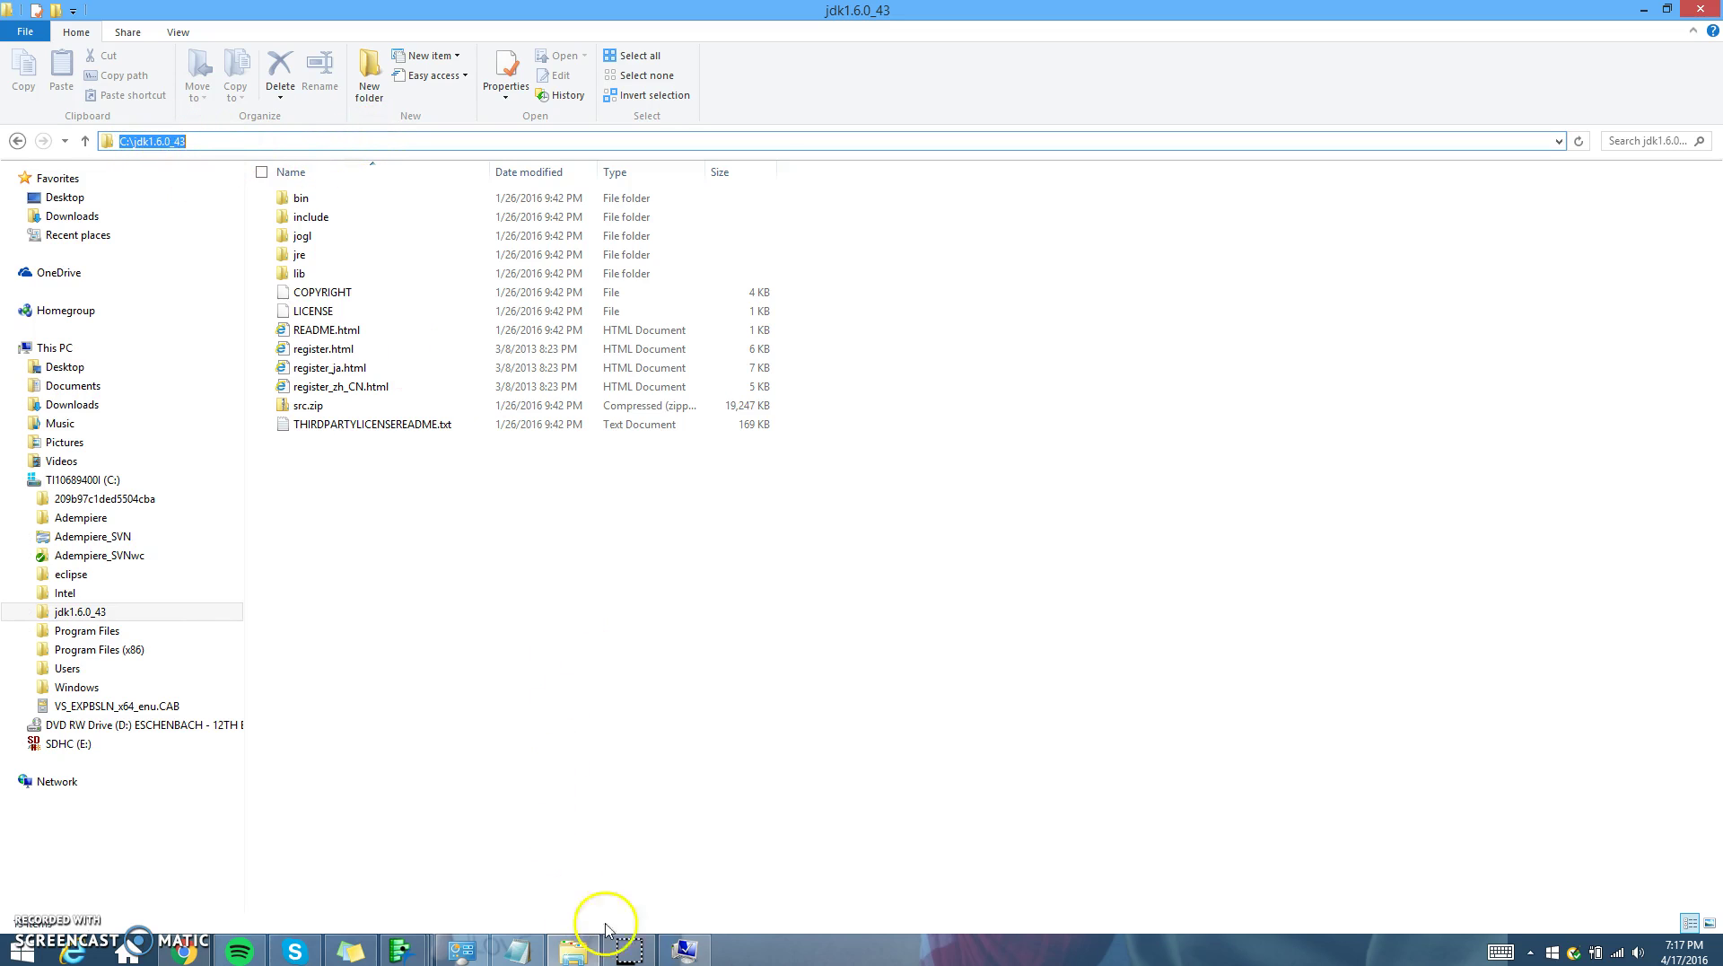
left_click(685, 949)
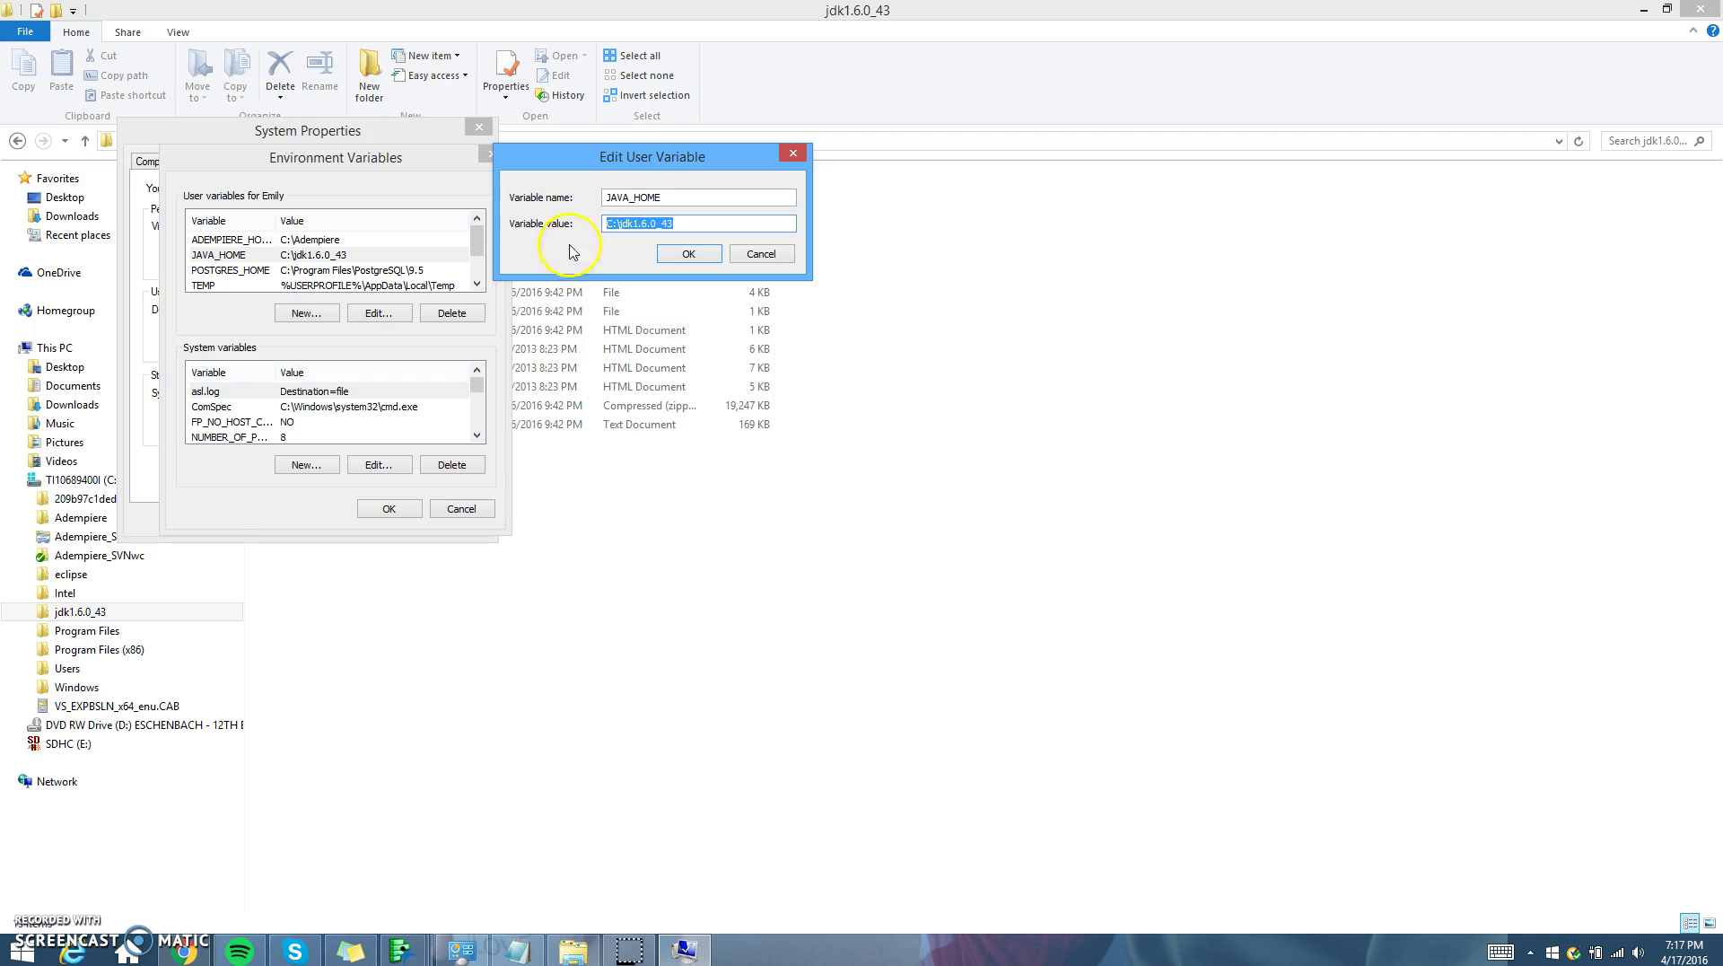
left_click(689, 254)
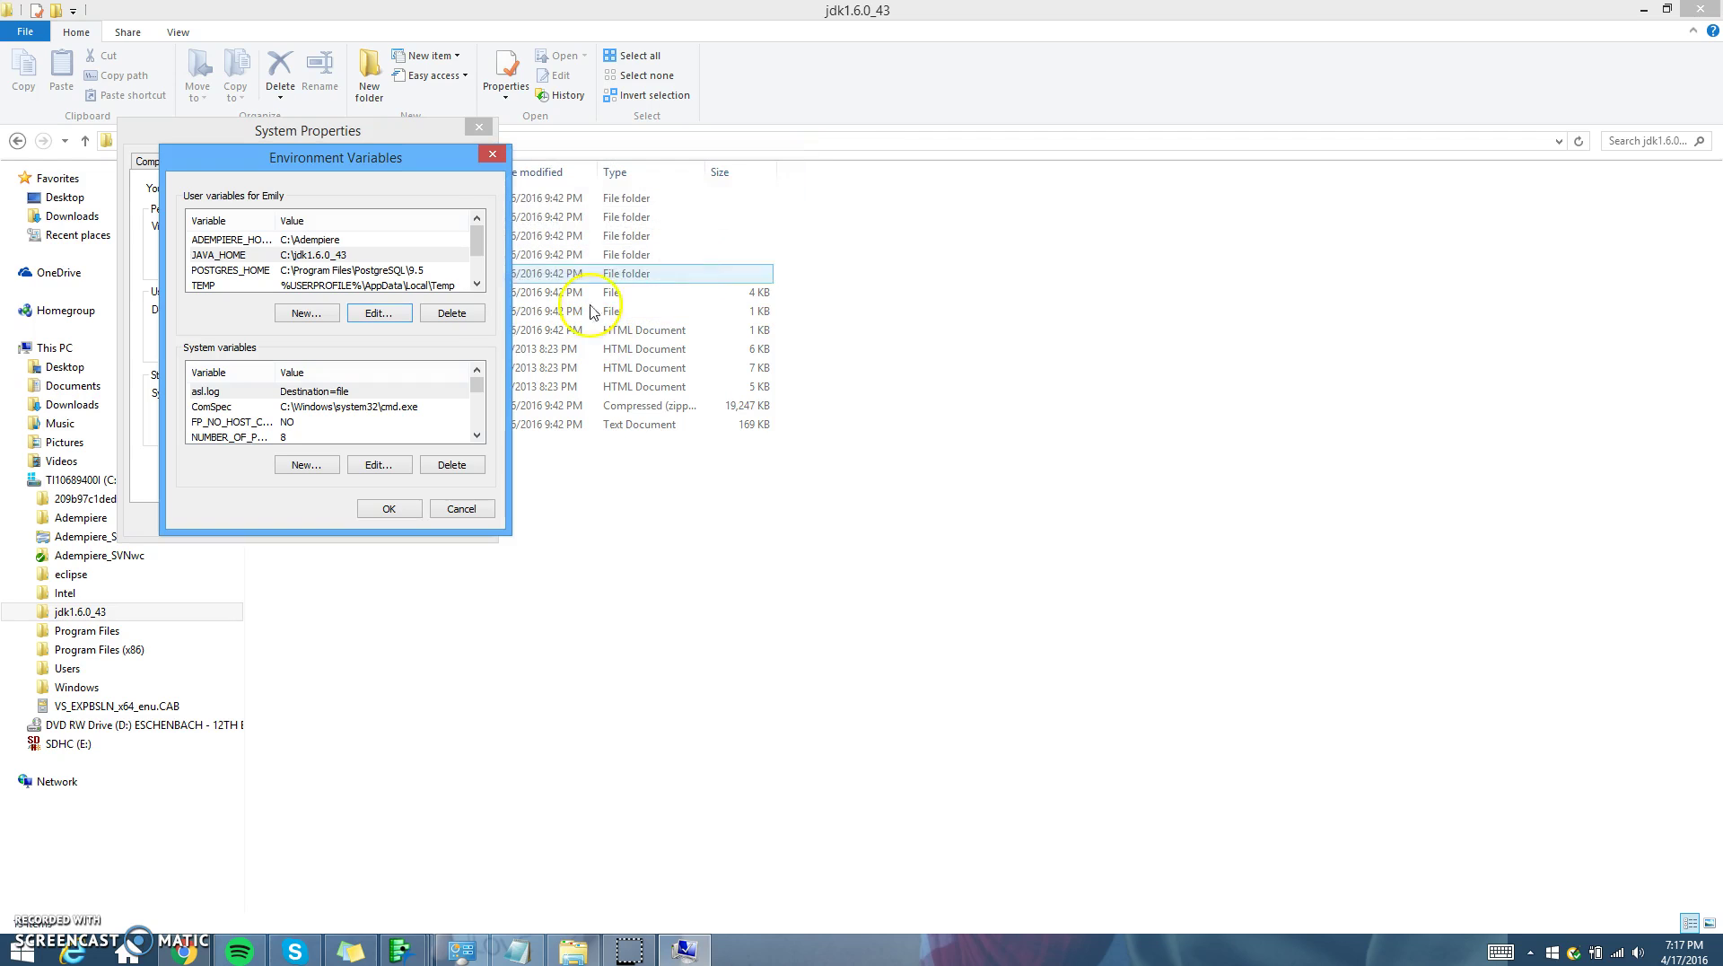
- Set the POSTGRES_HOME user variable to C:\Program Files\PostgreSQL\9.5, using the path of the 9.5 folder in File Explorer
left_click(349, 271)
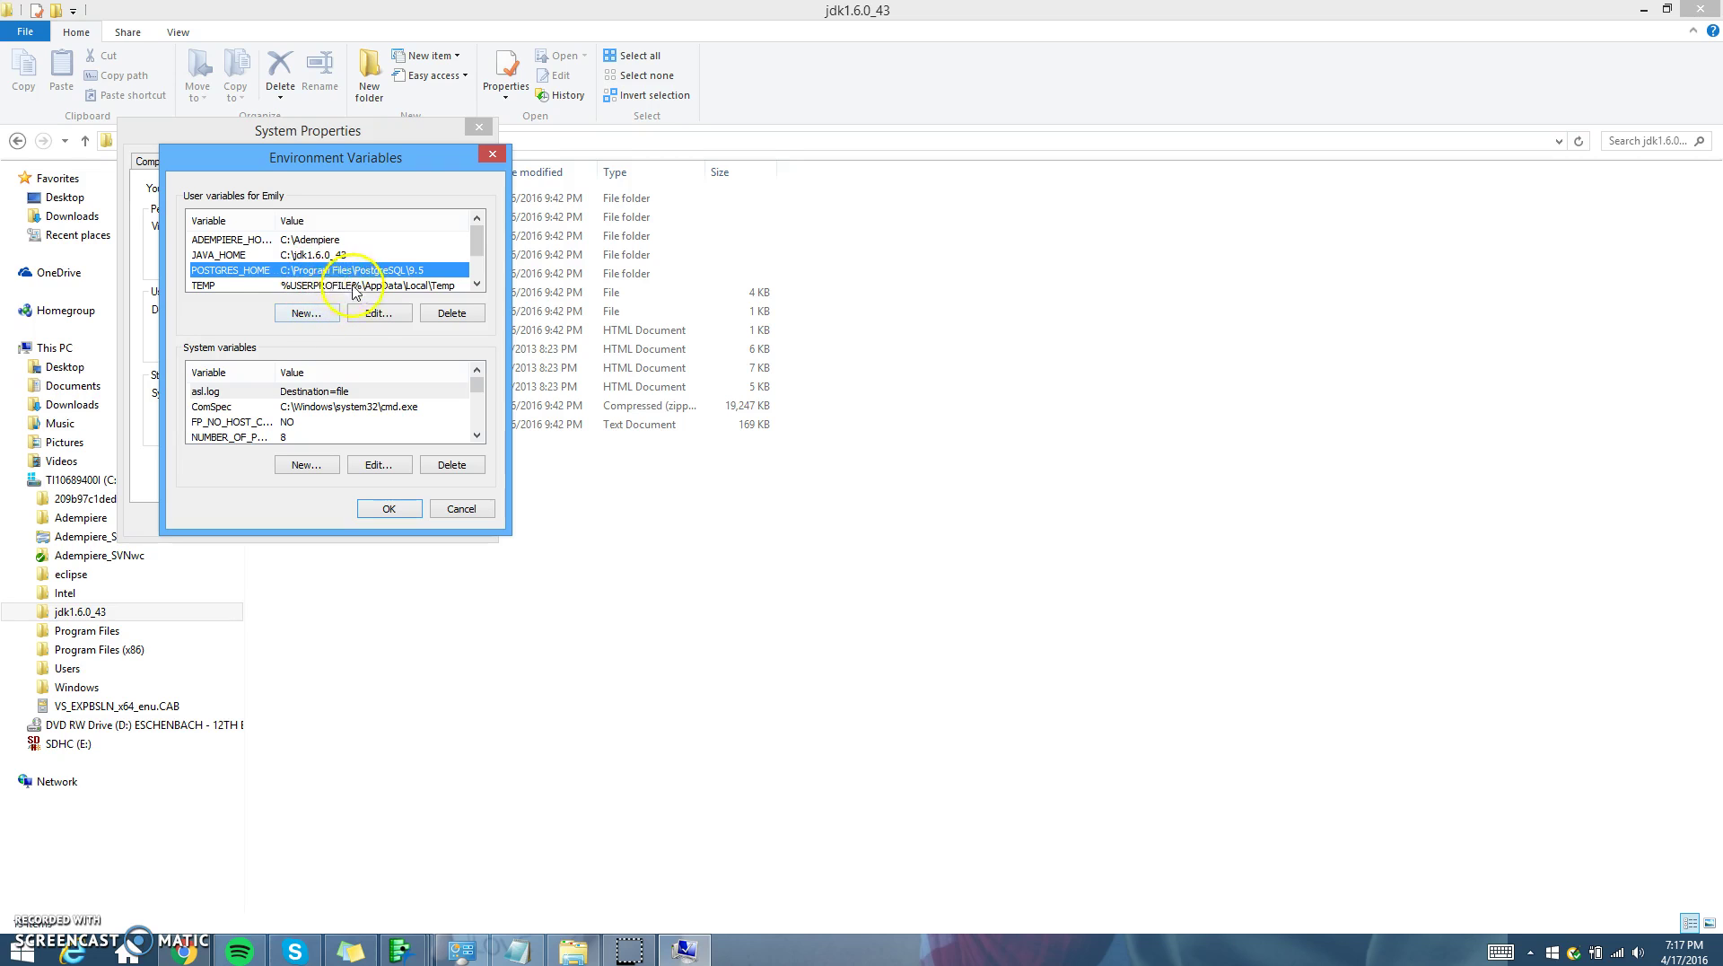
left_click(373, 313)
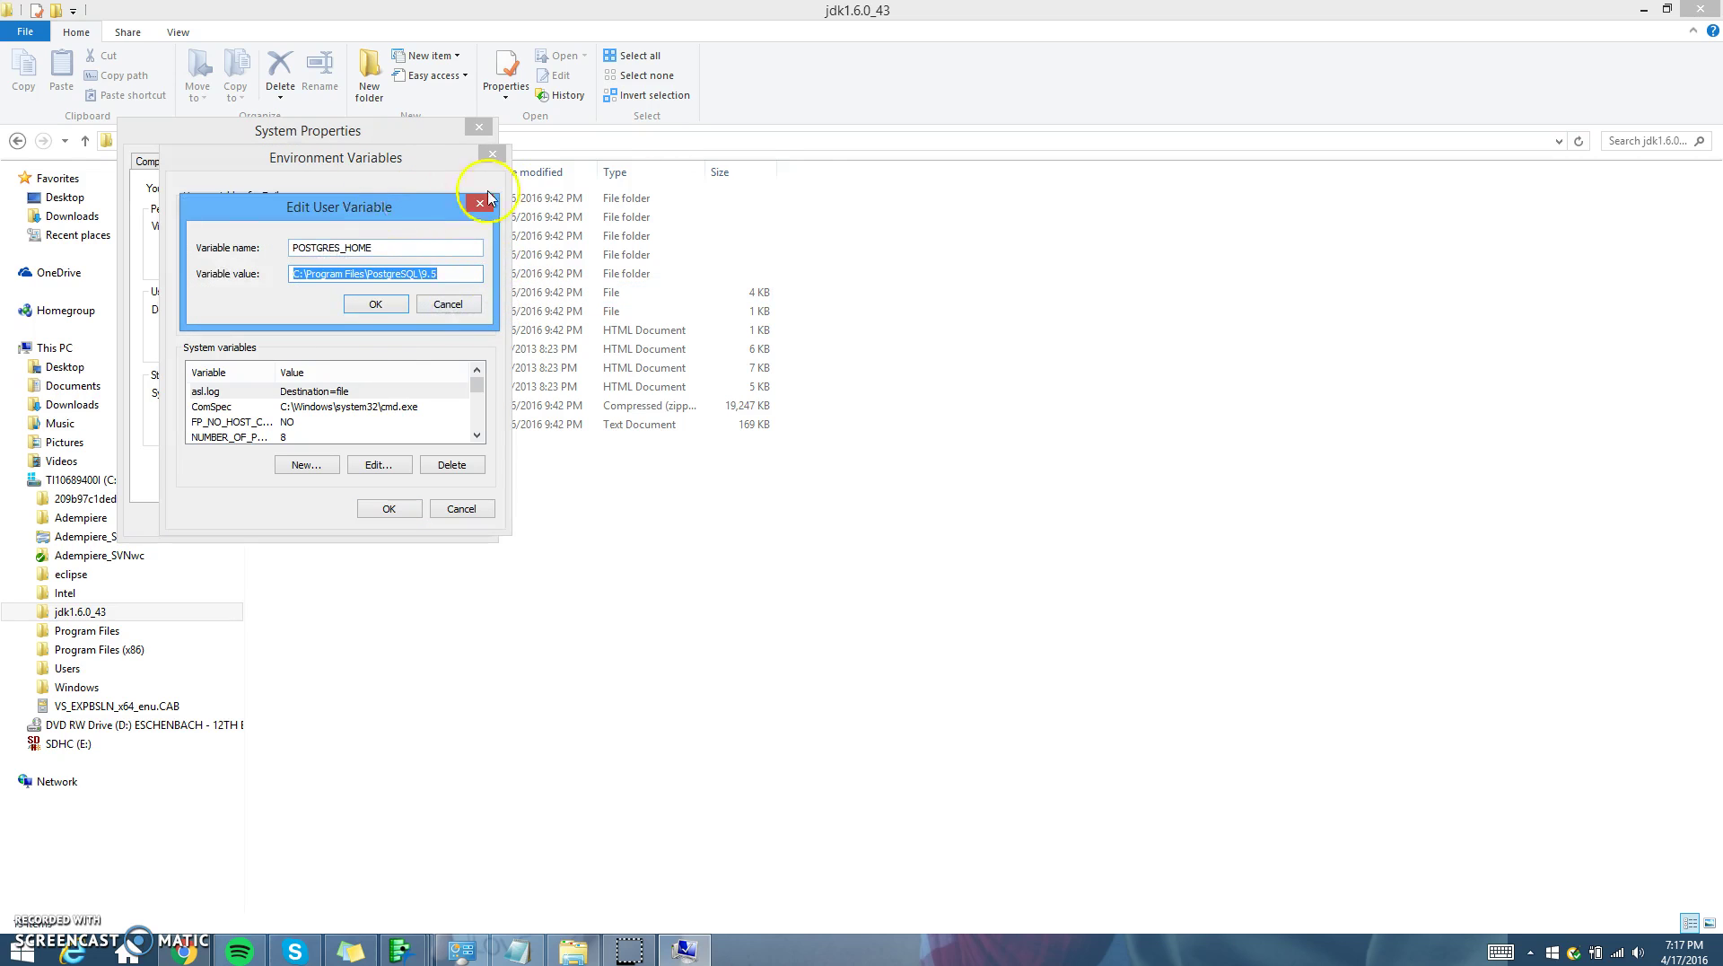
left_click_drag(371, 207, 713, 168)
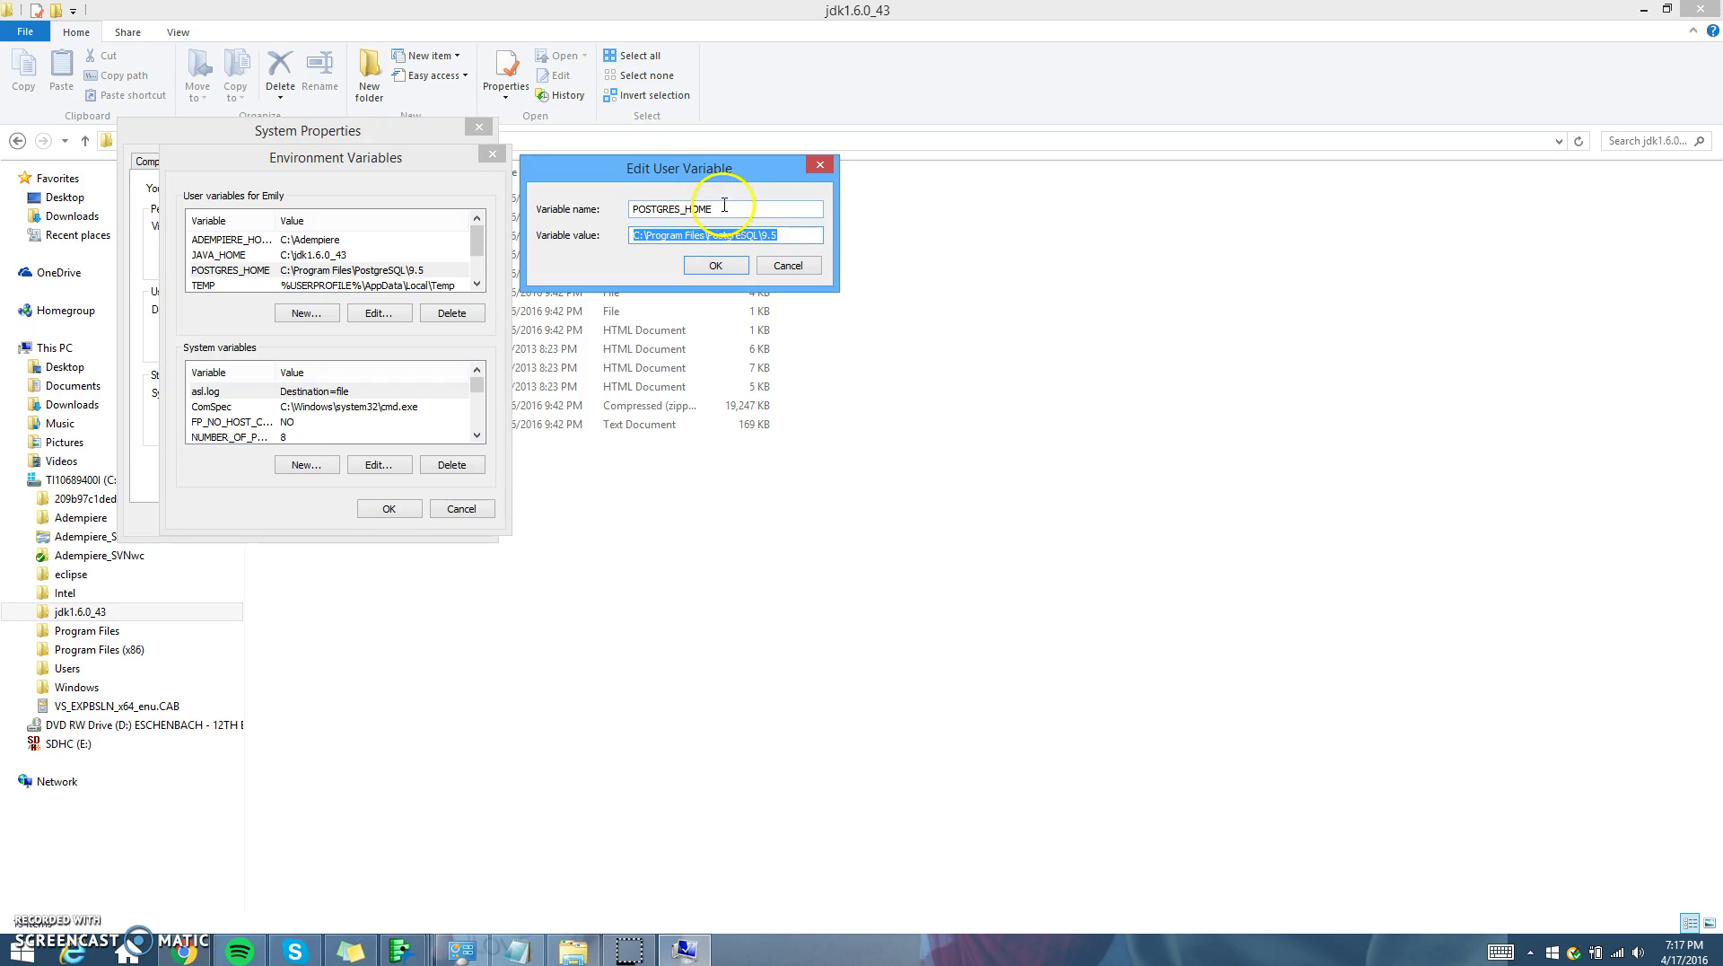
left_click(725, 205)
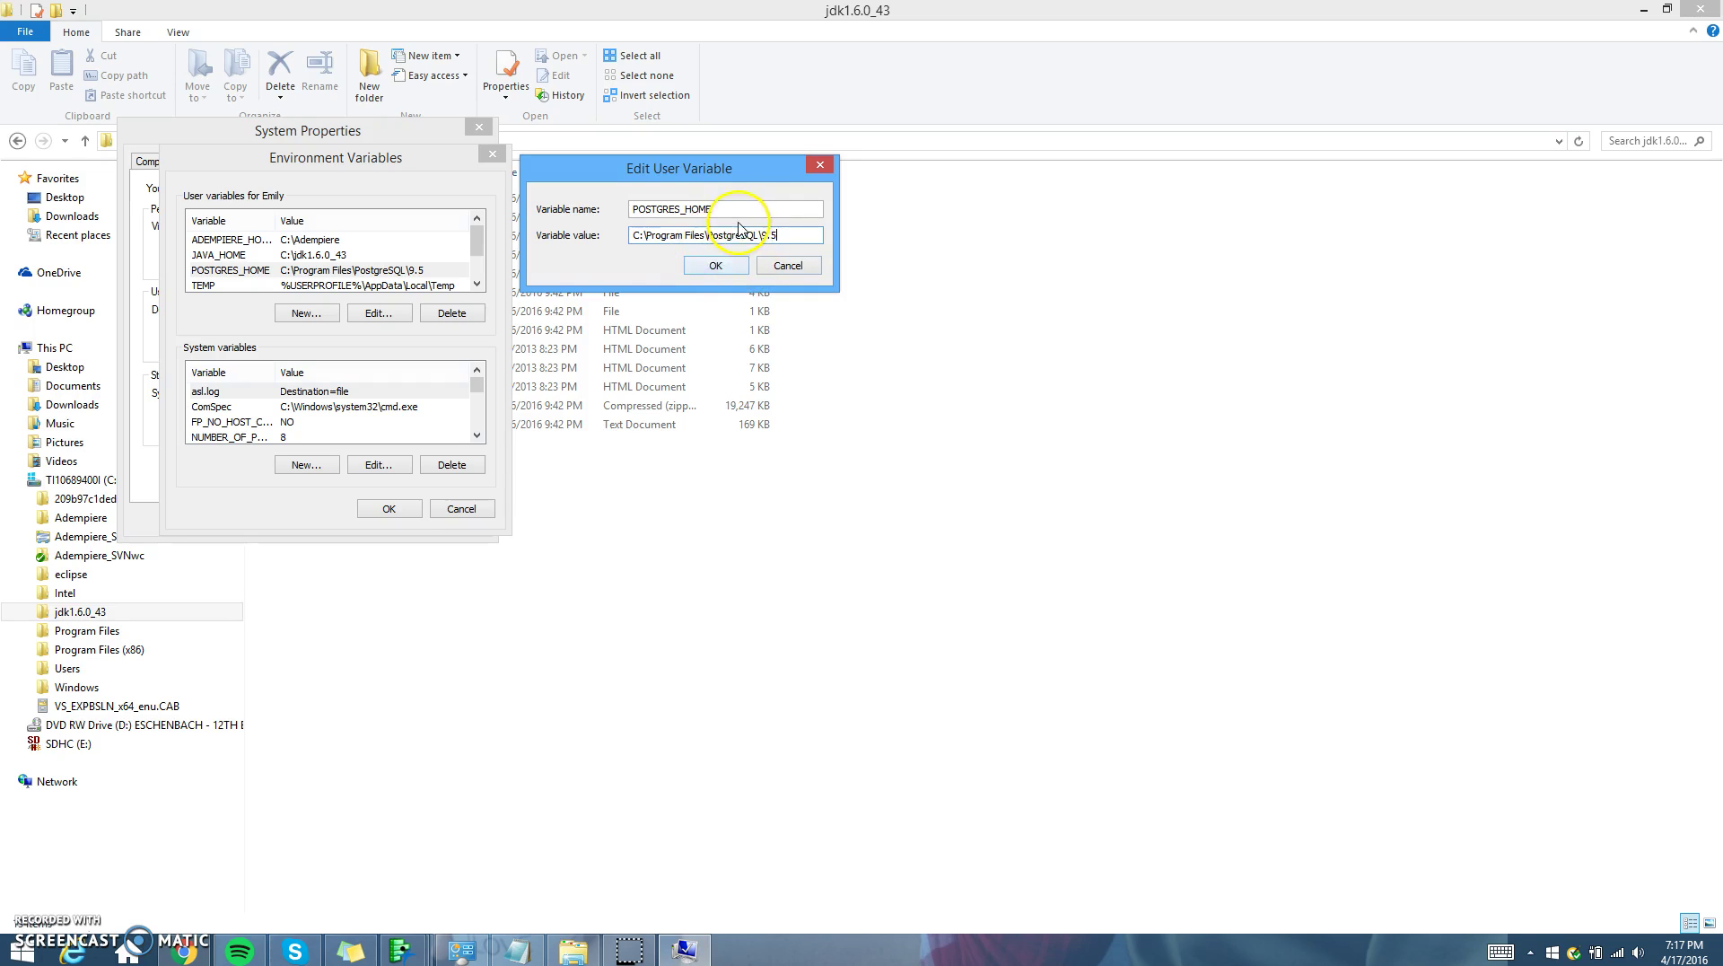
left_click(573, 952)
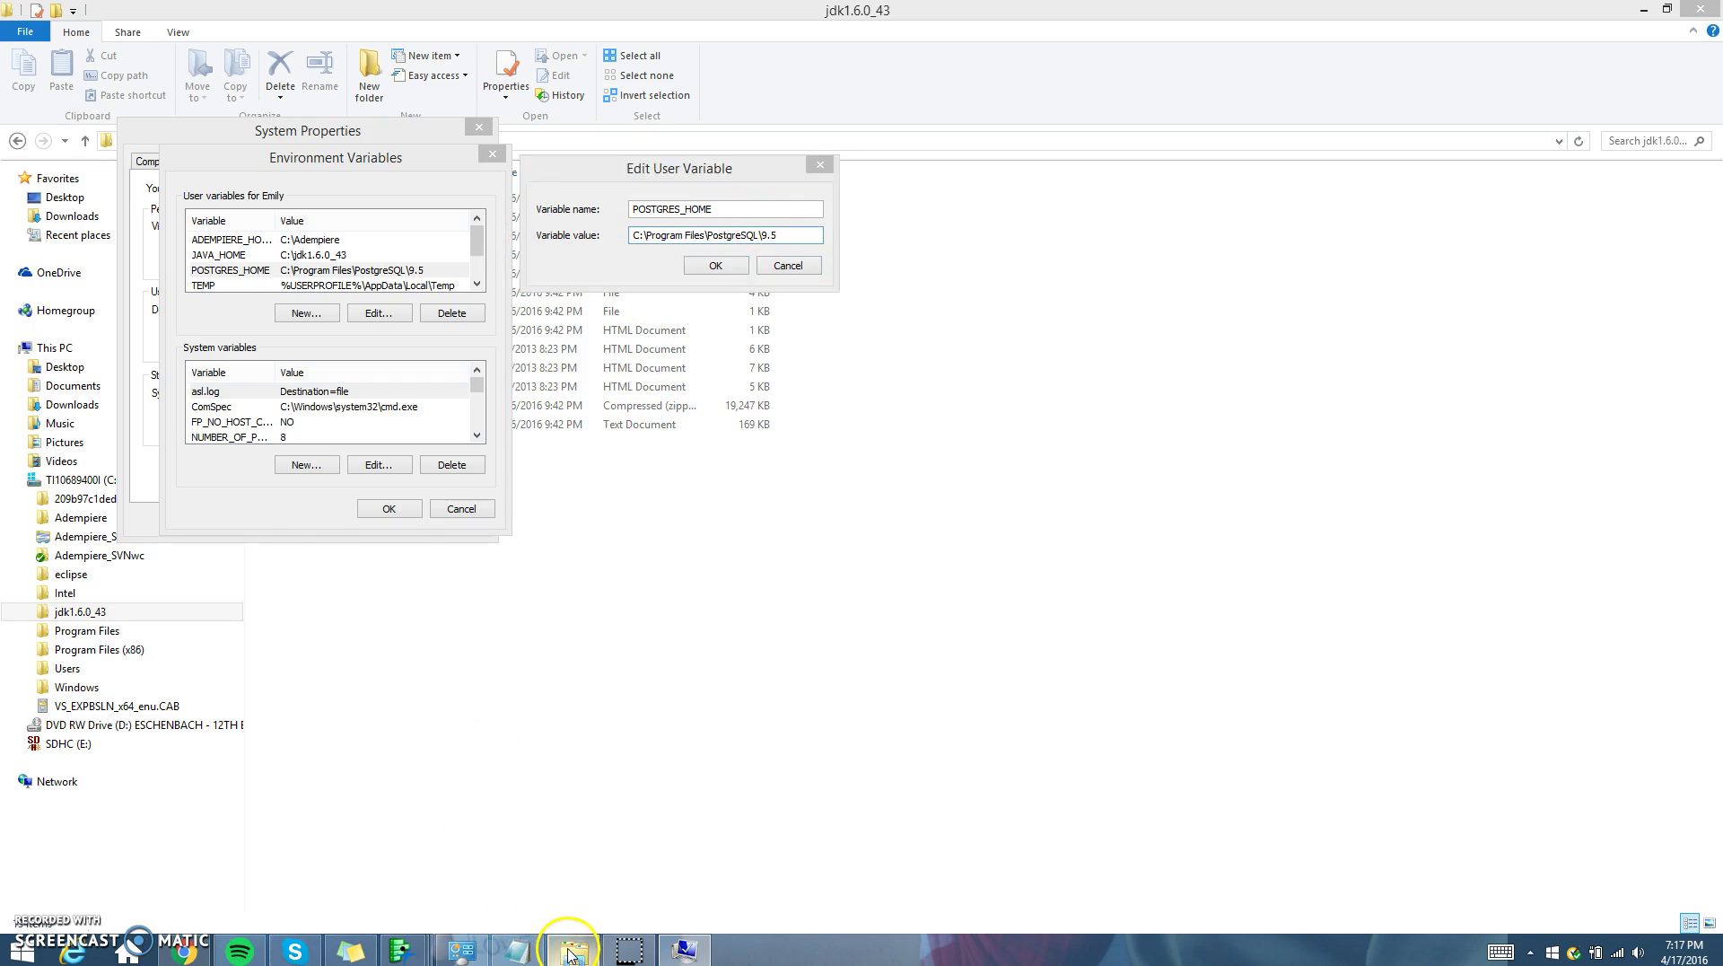
left_click(103, 481)
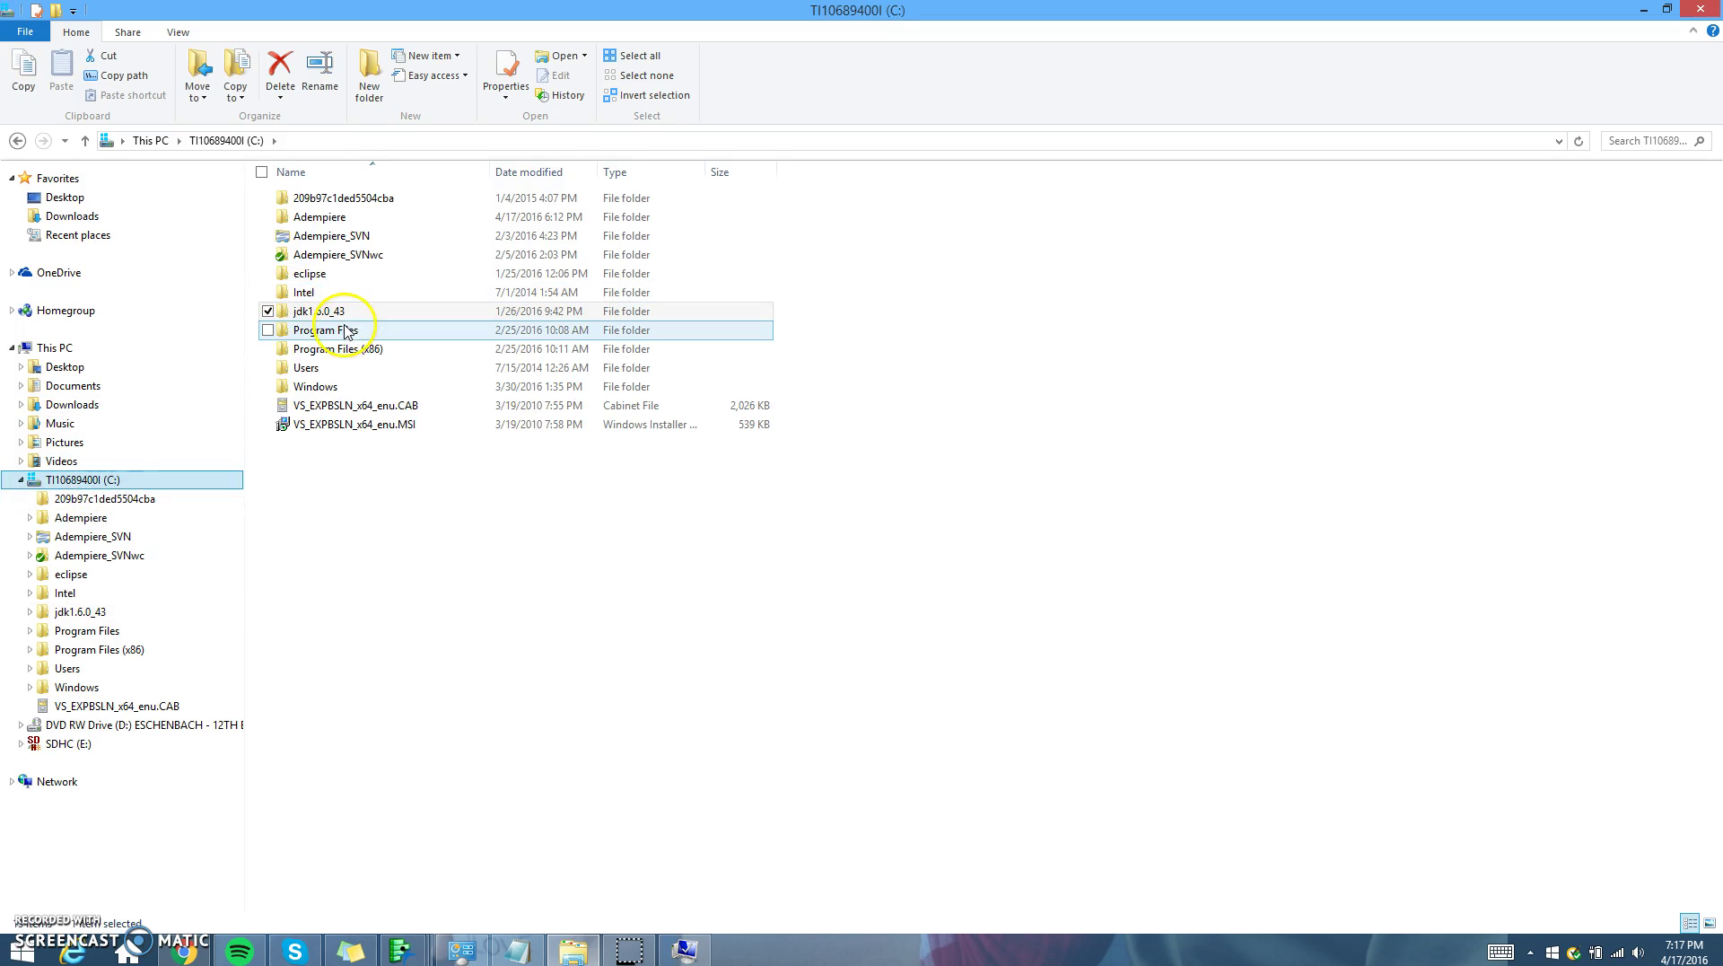
double_click(344, 331)
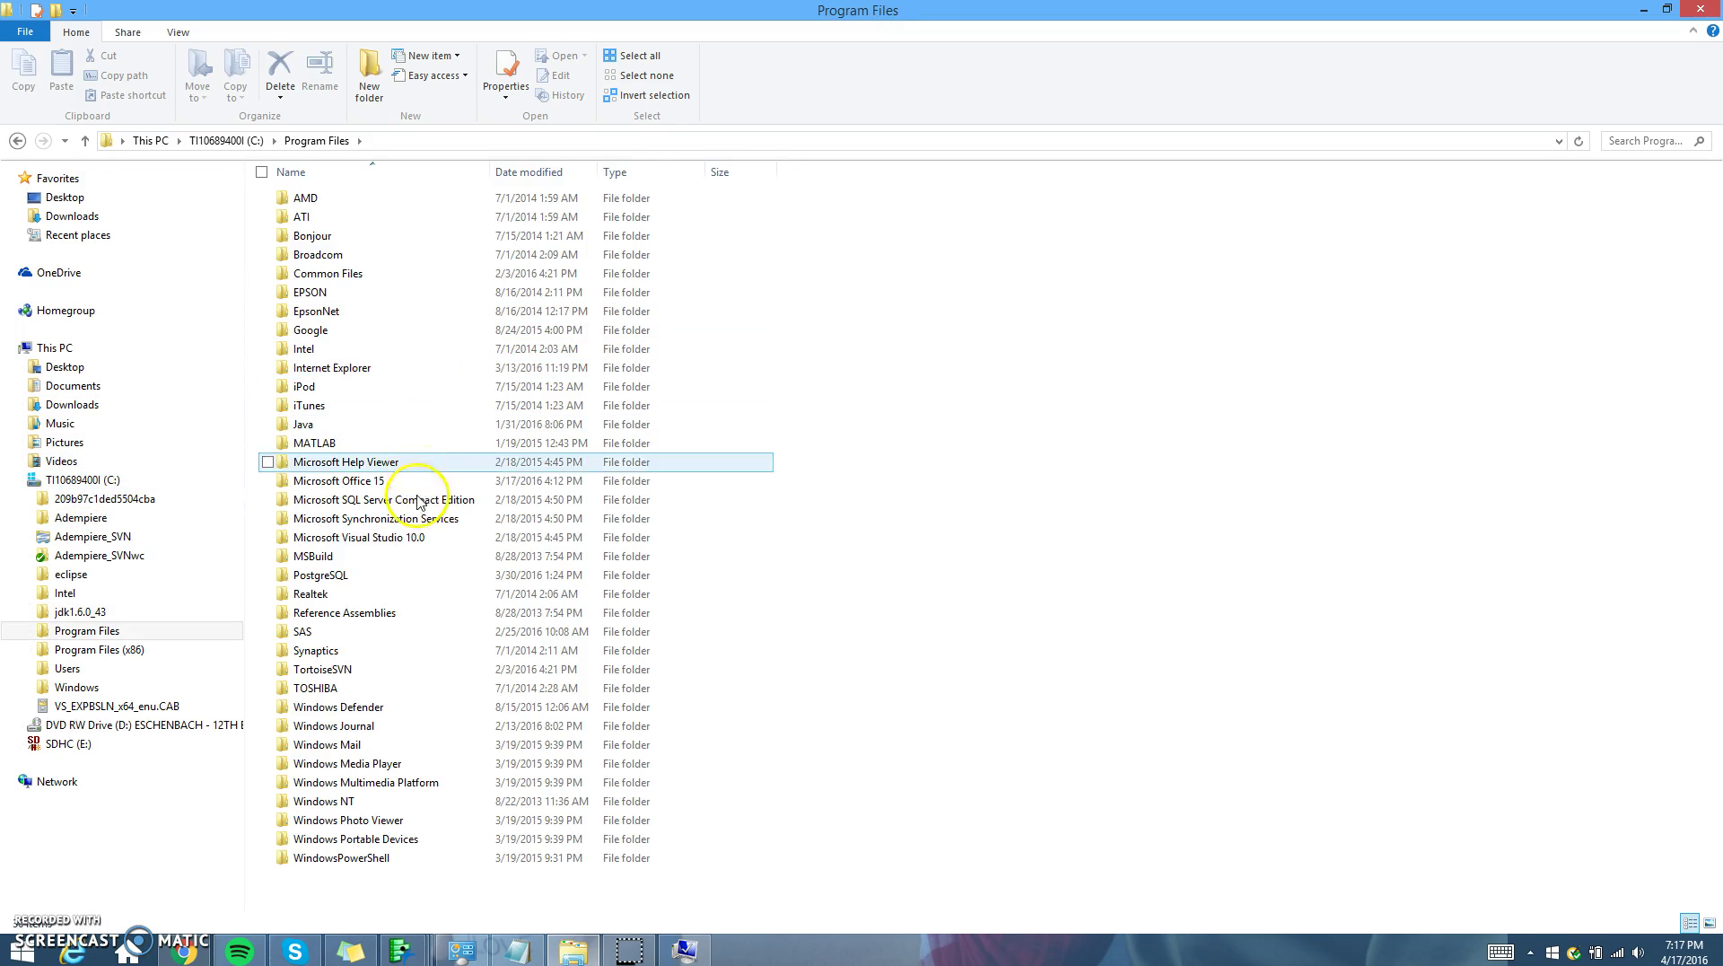
left_click(406, 577)
double_click(406, 577)
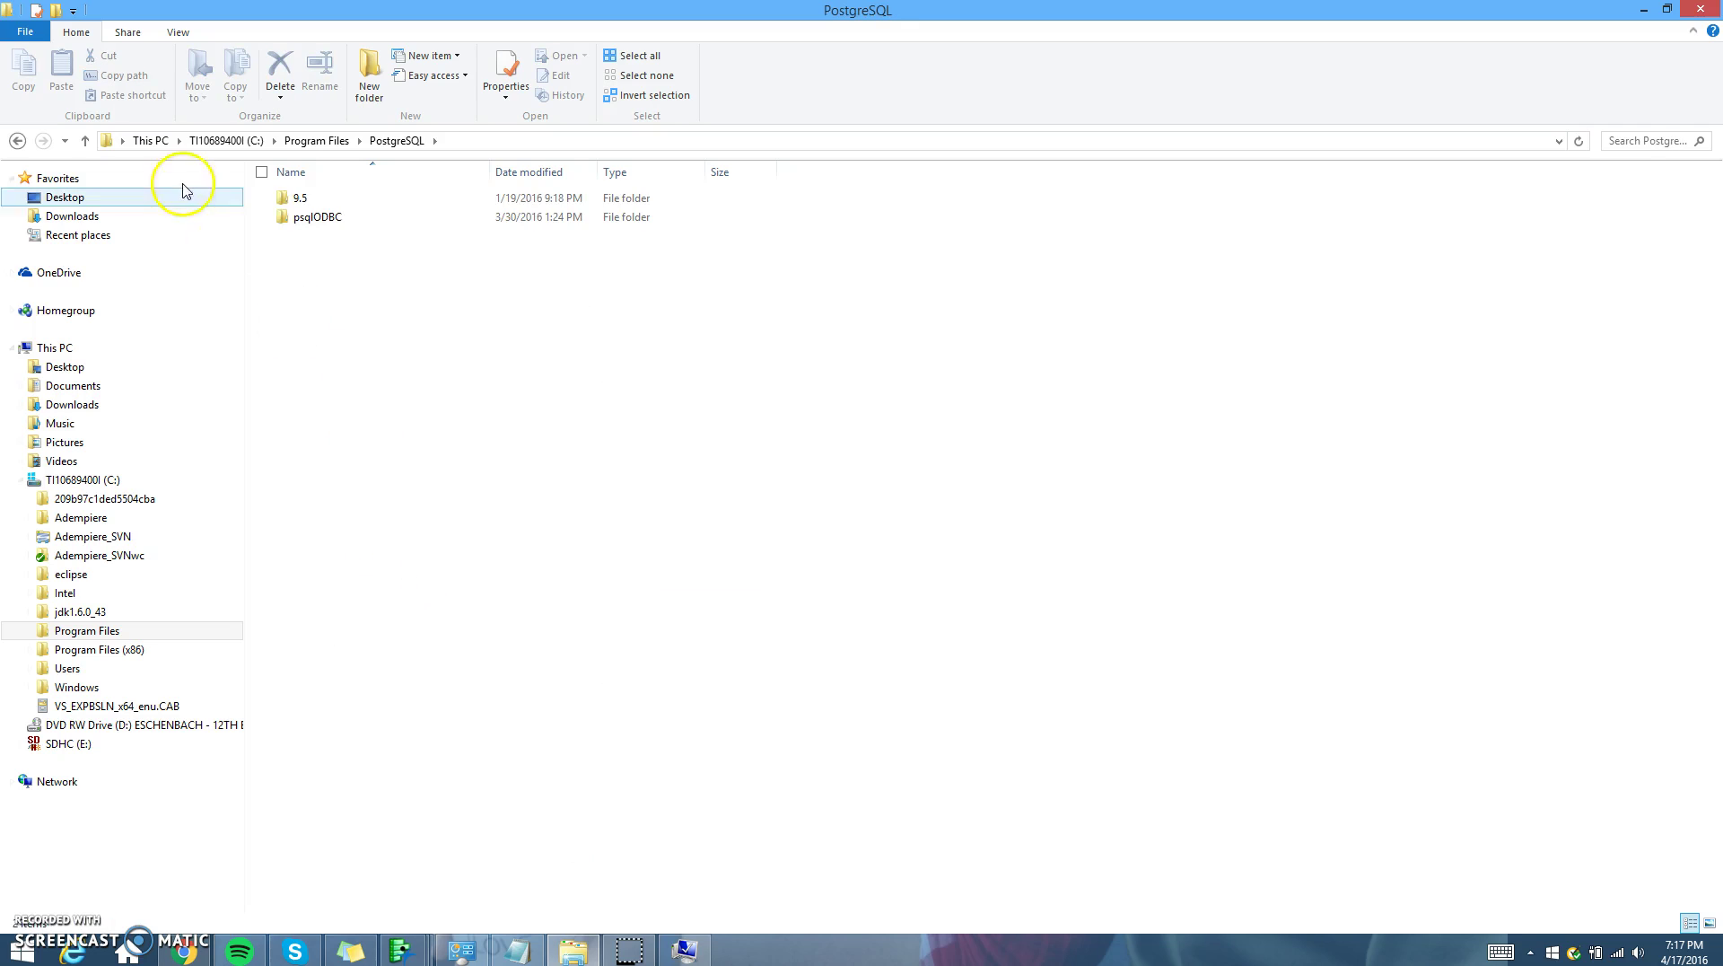
double_click(345, 199)
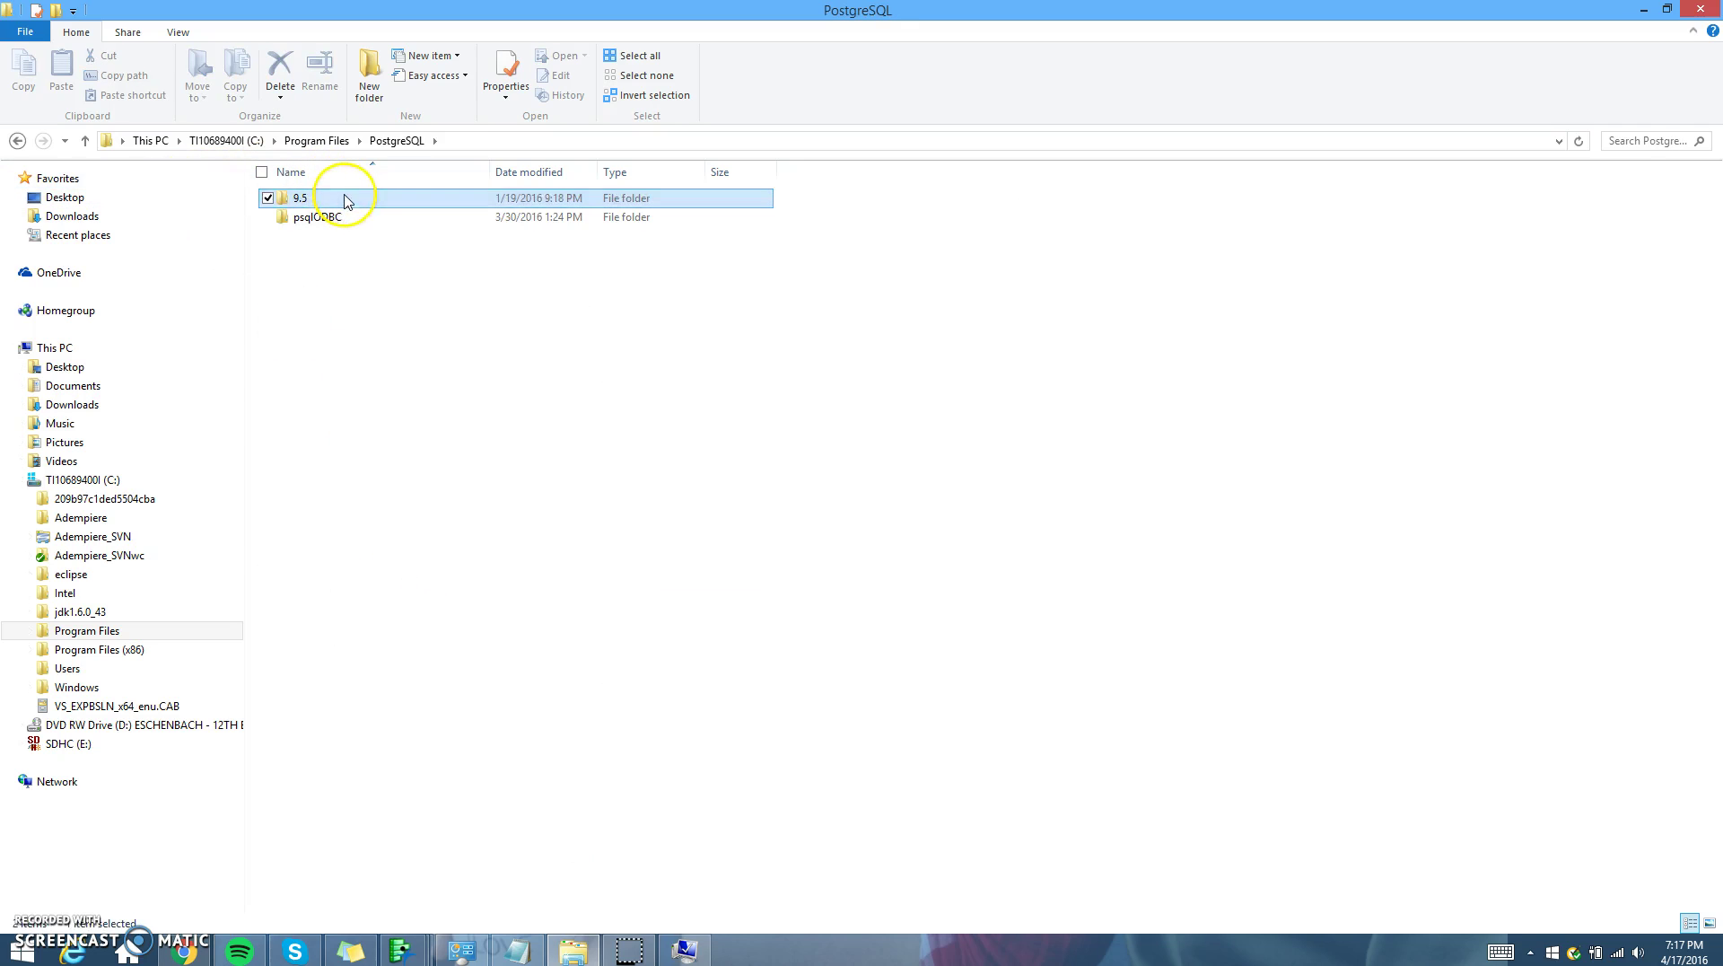
left_click(521, 141)
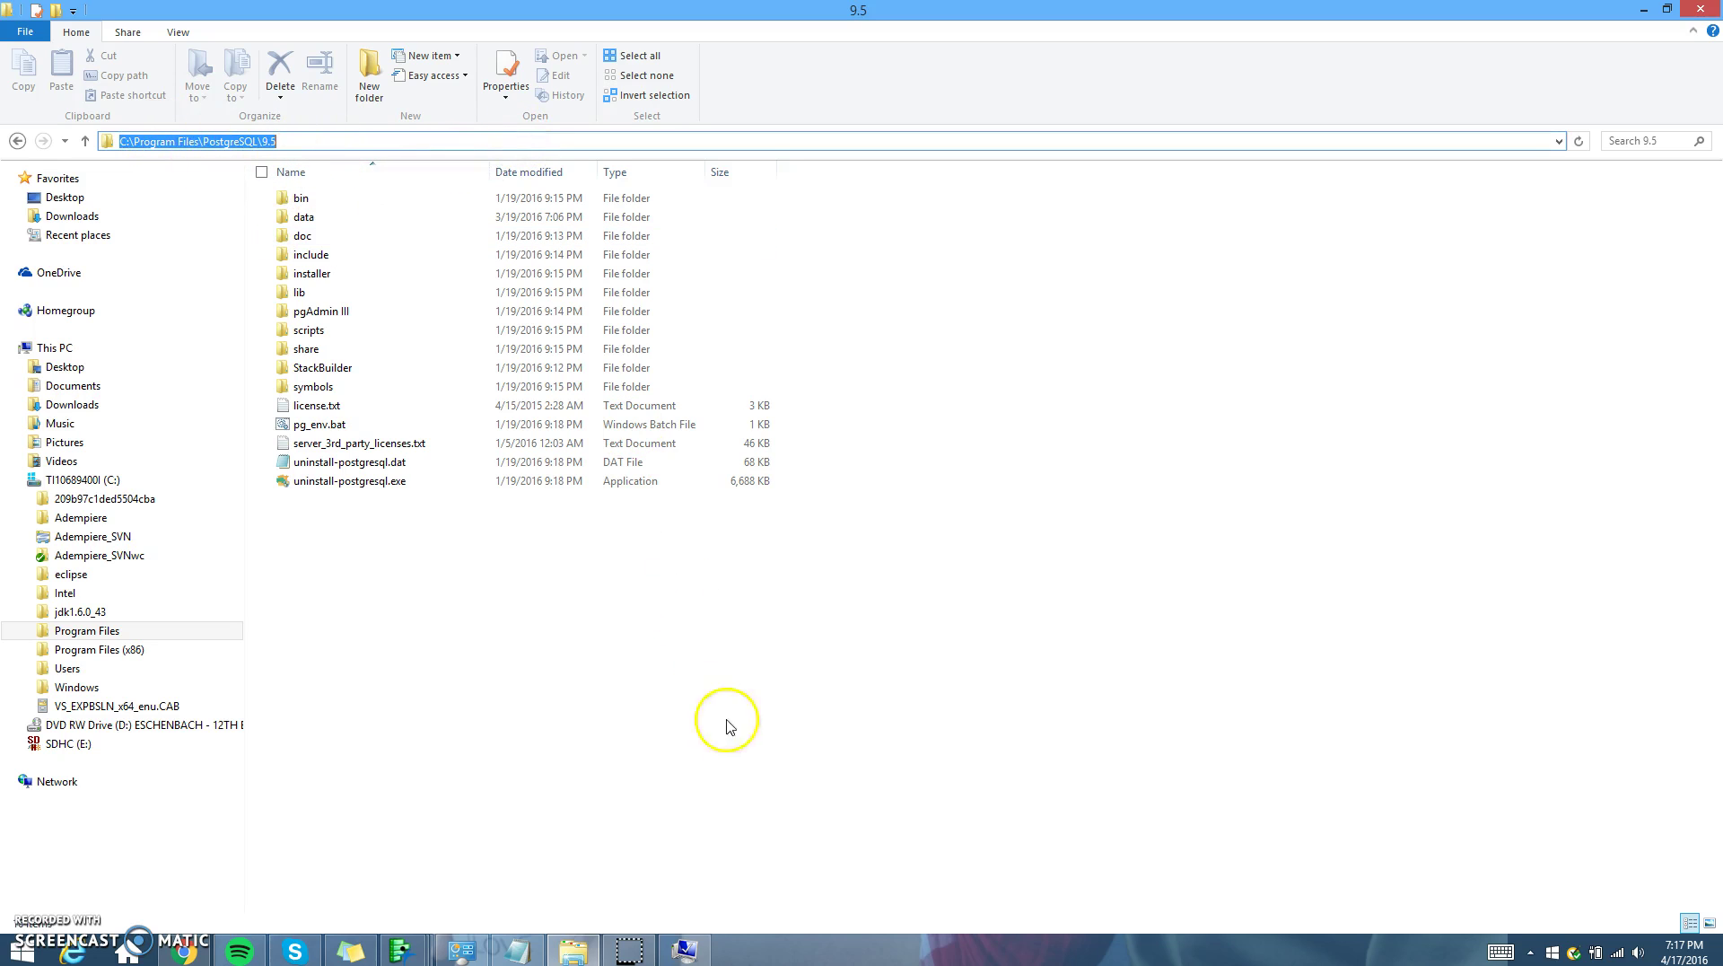
left_click(685, 947)
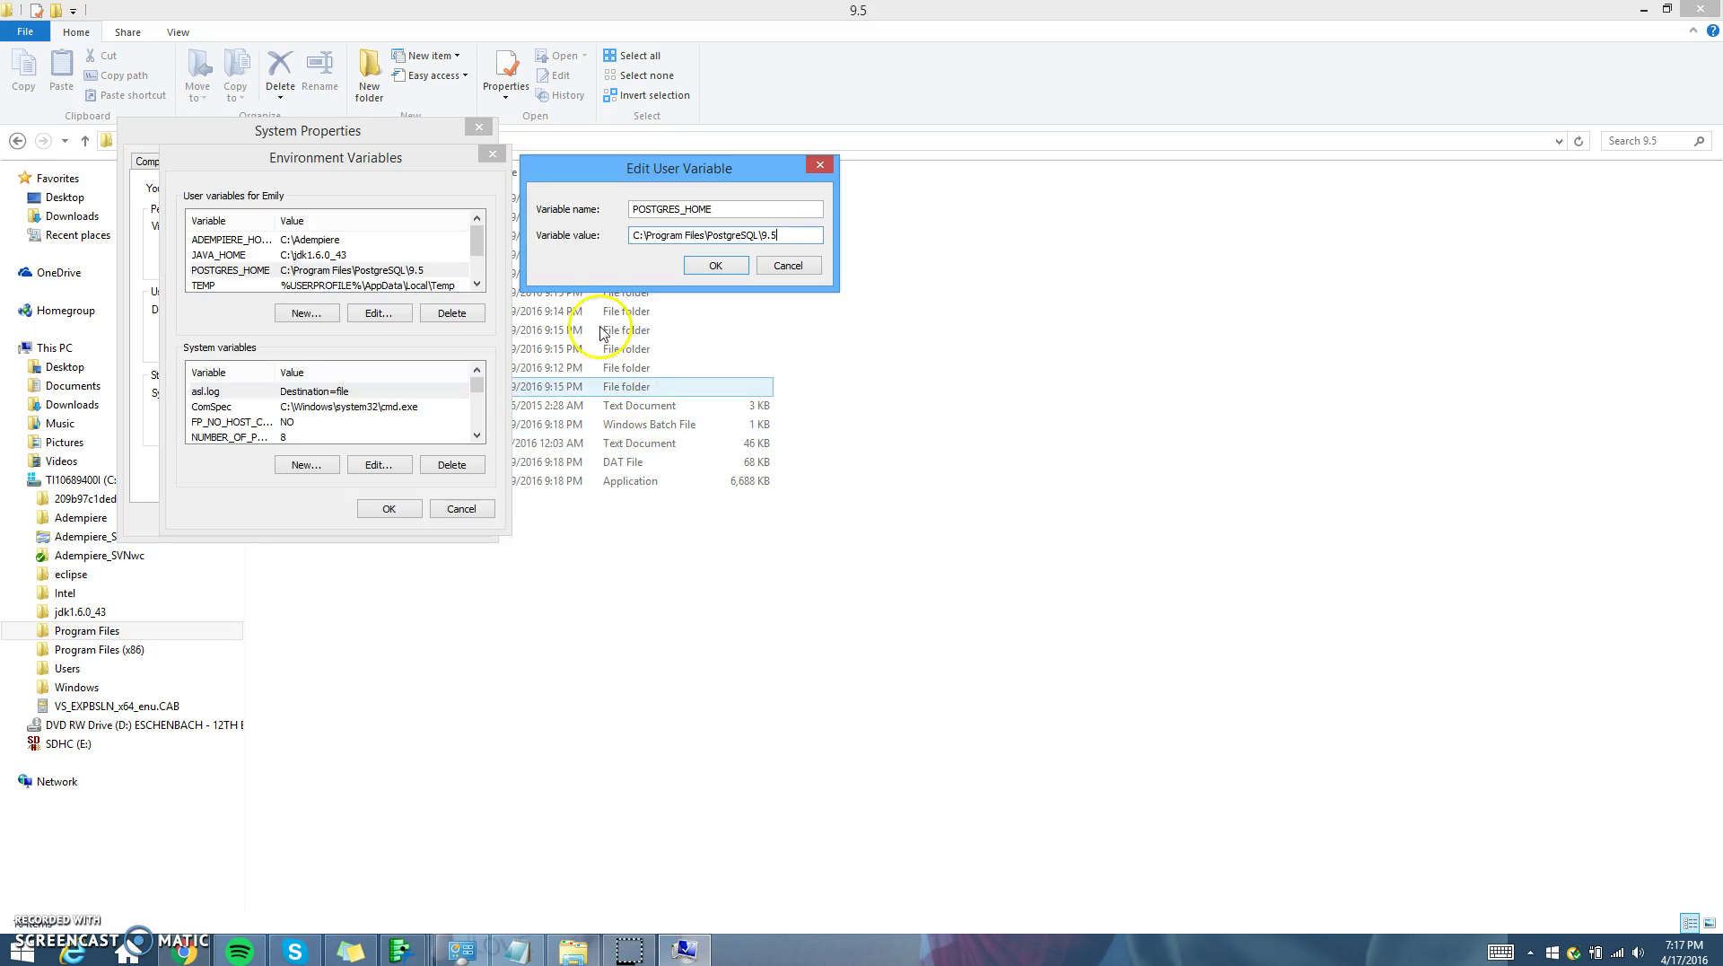
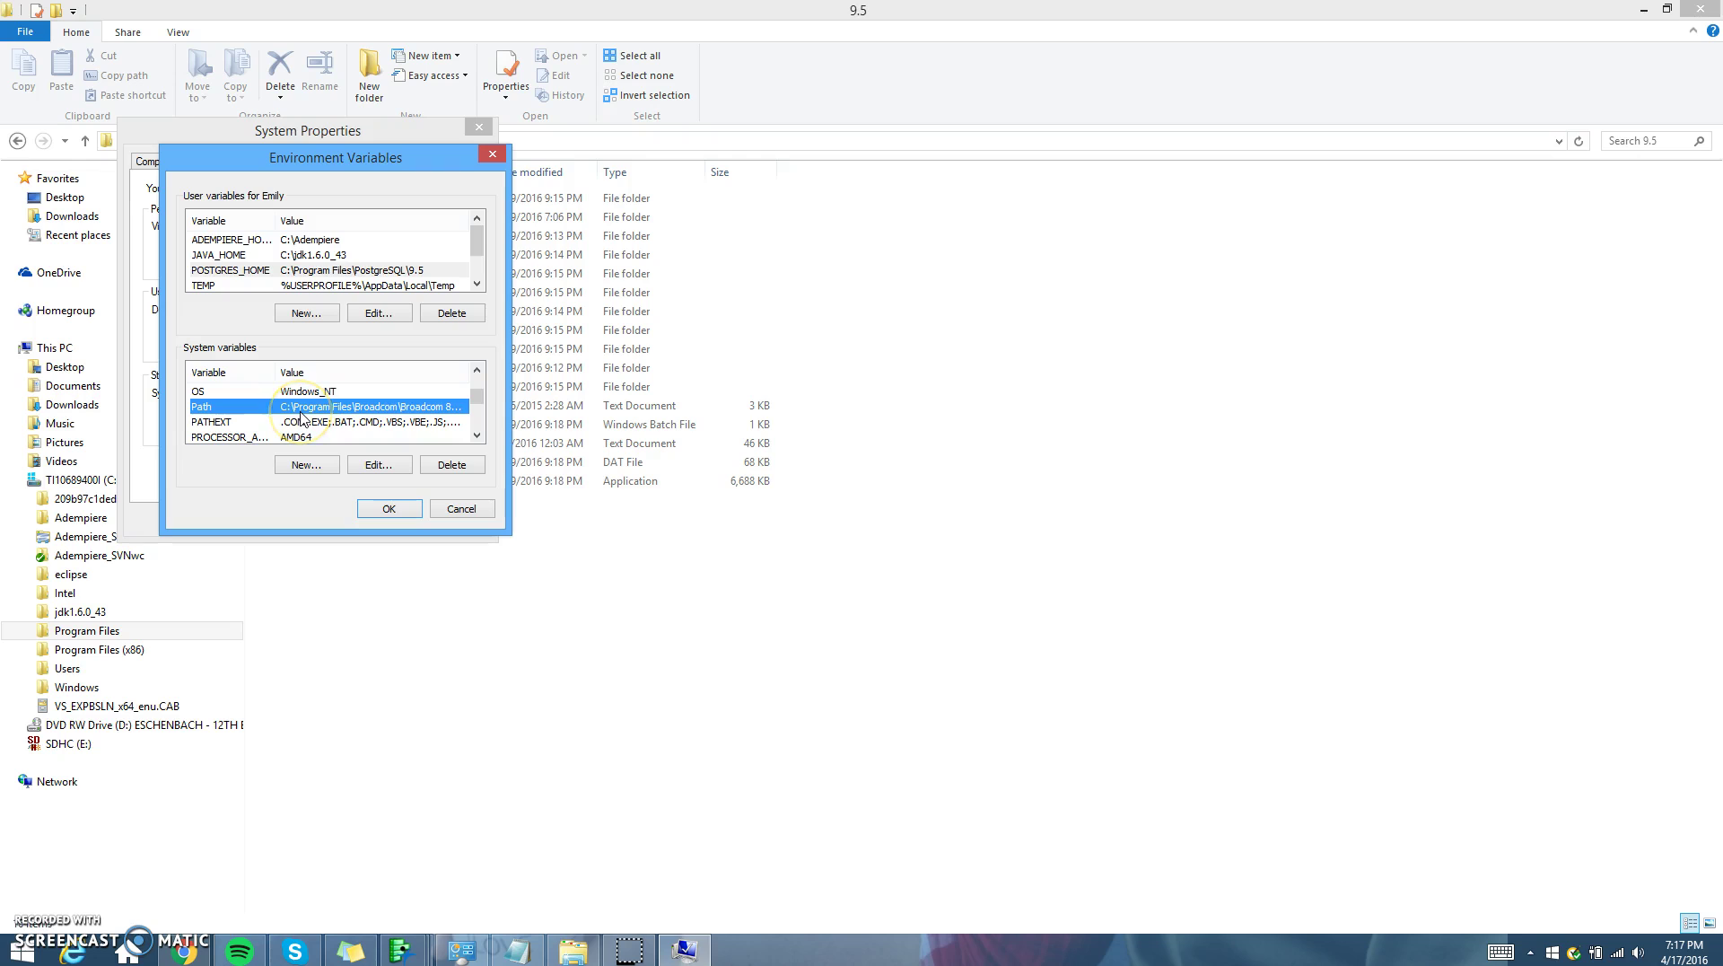
- Open the Path system variable for editing and examine its full value in the untitled Notepad document
left_click(385, 463)
left_click(384, 463)
left_click_drag(374, 223, 625, 192)
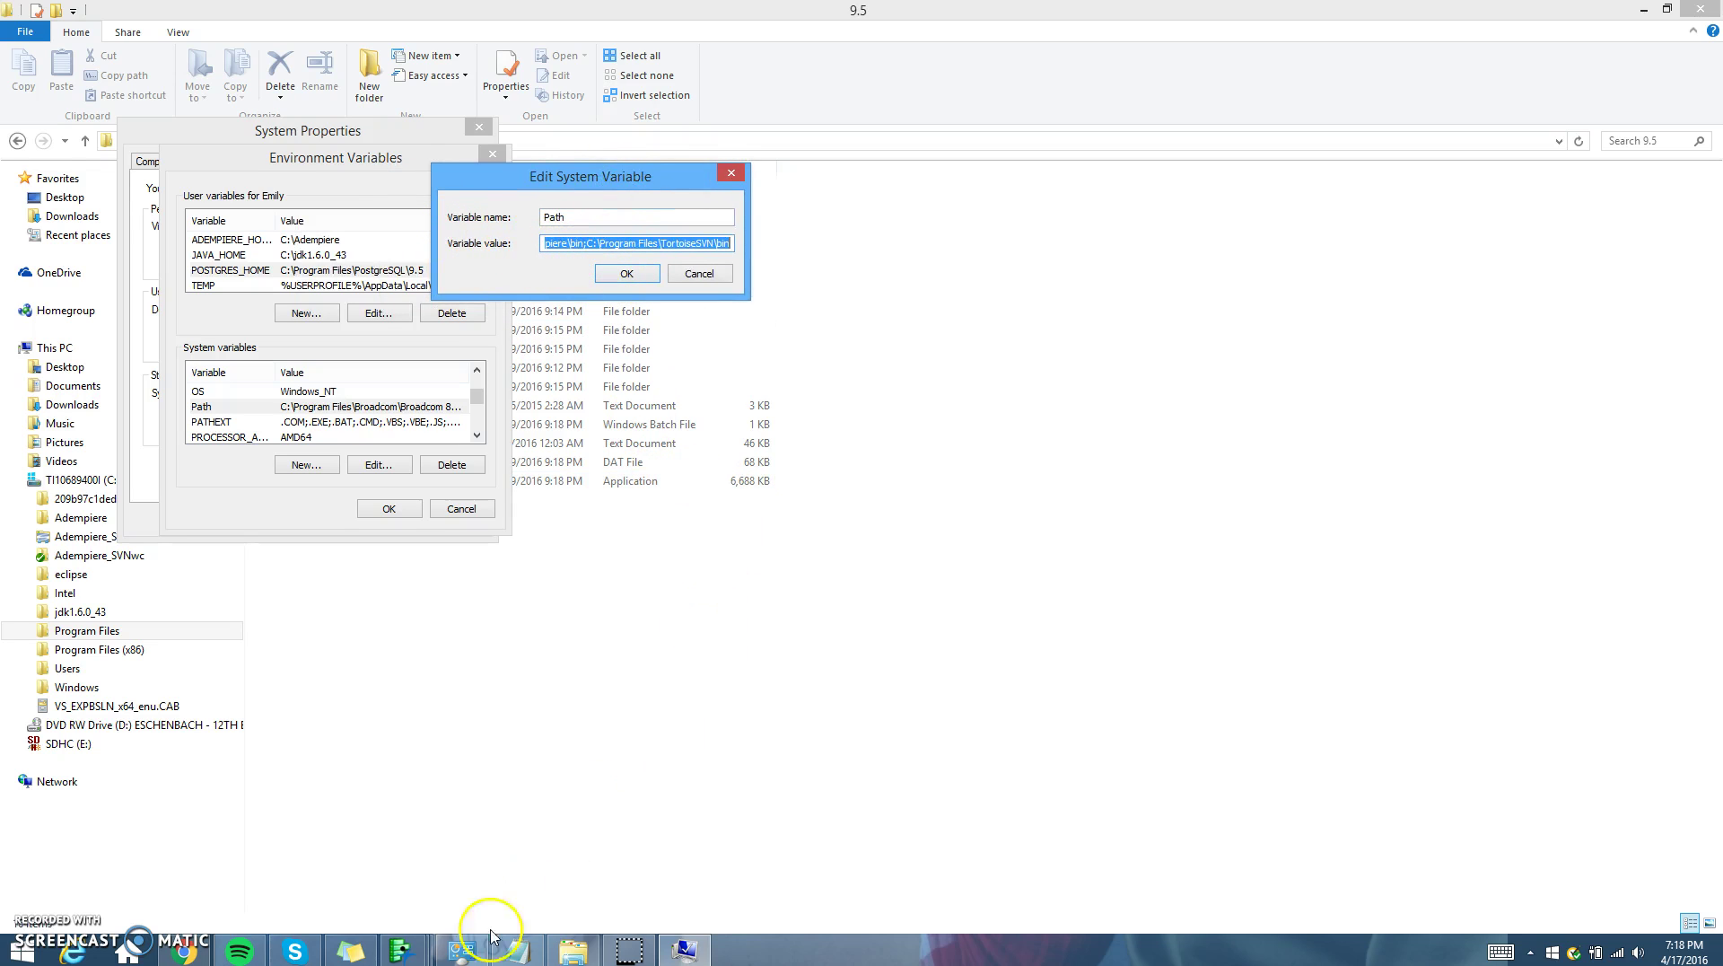
left_click(517, 950)
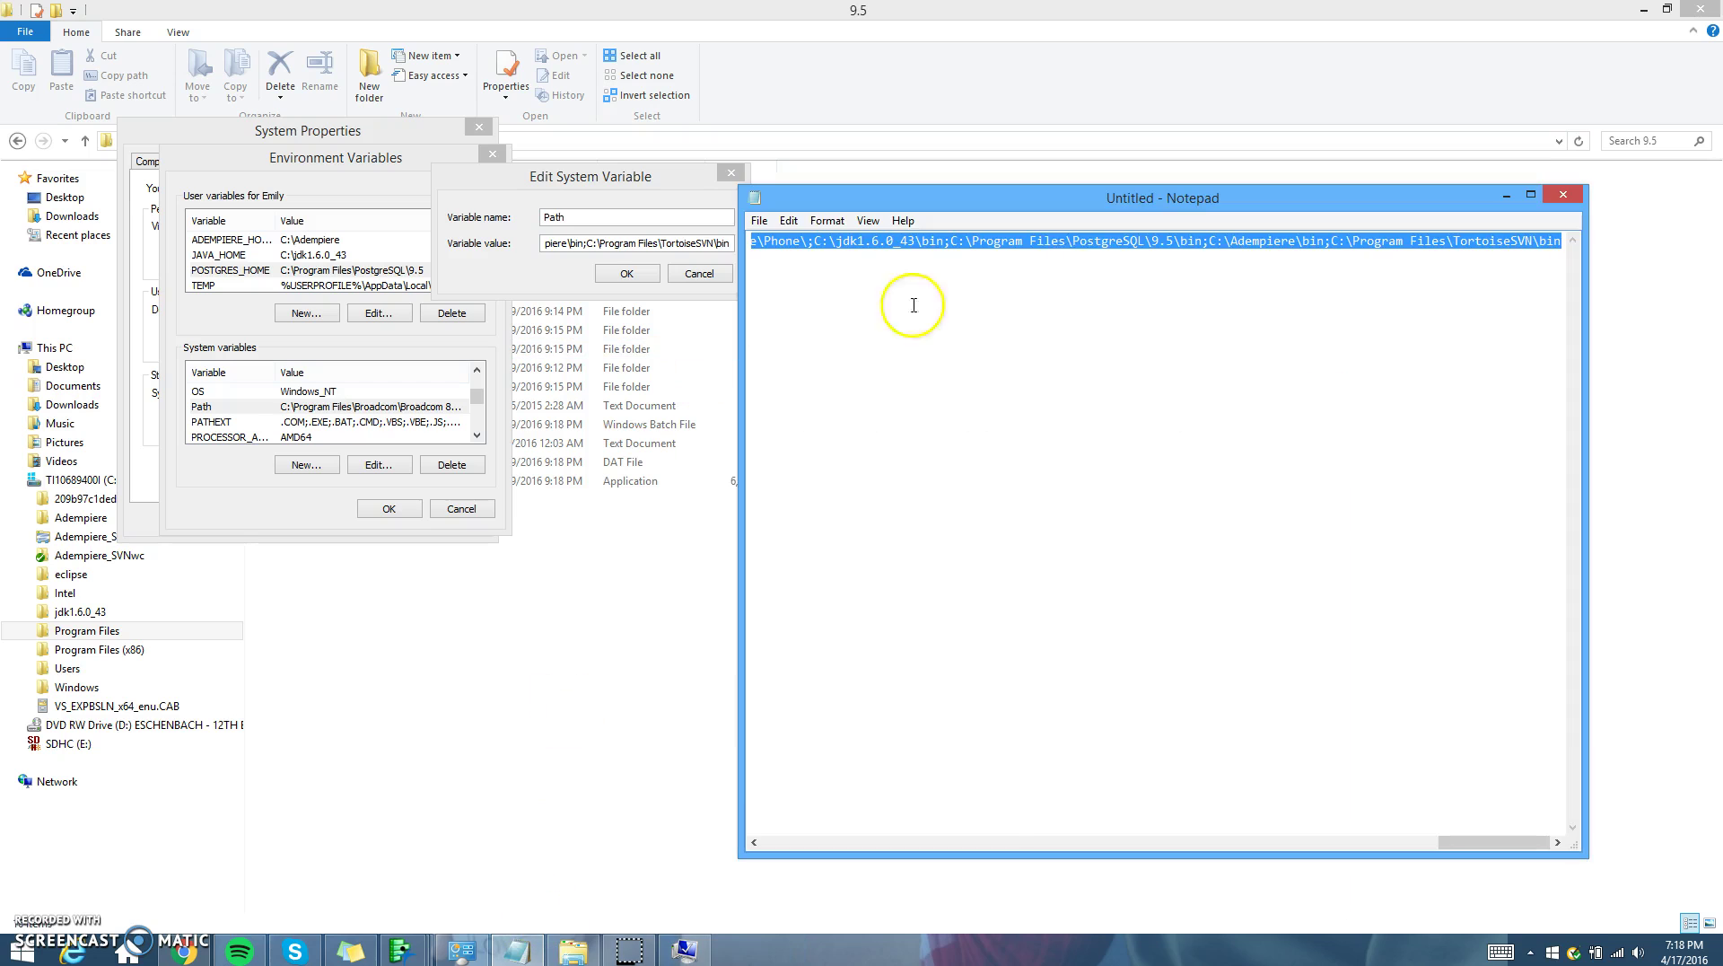
left_click(1156, 336)
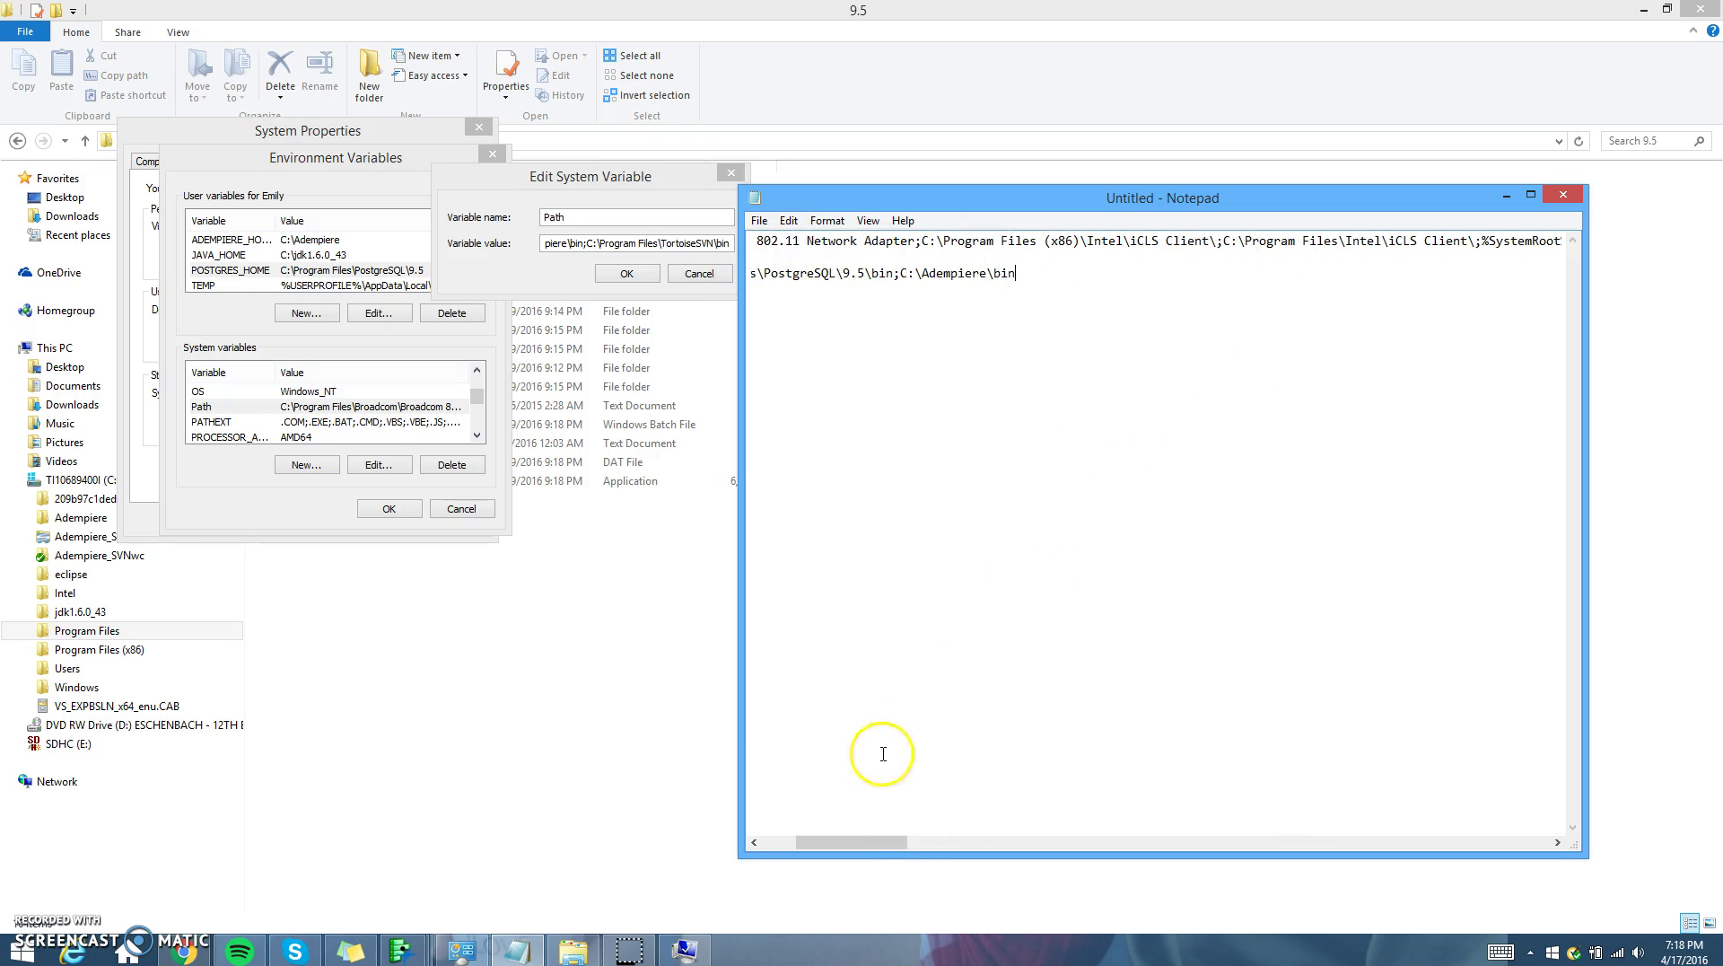
left_click_drag(887, 845, 1080, 823)
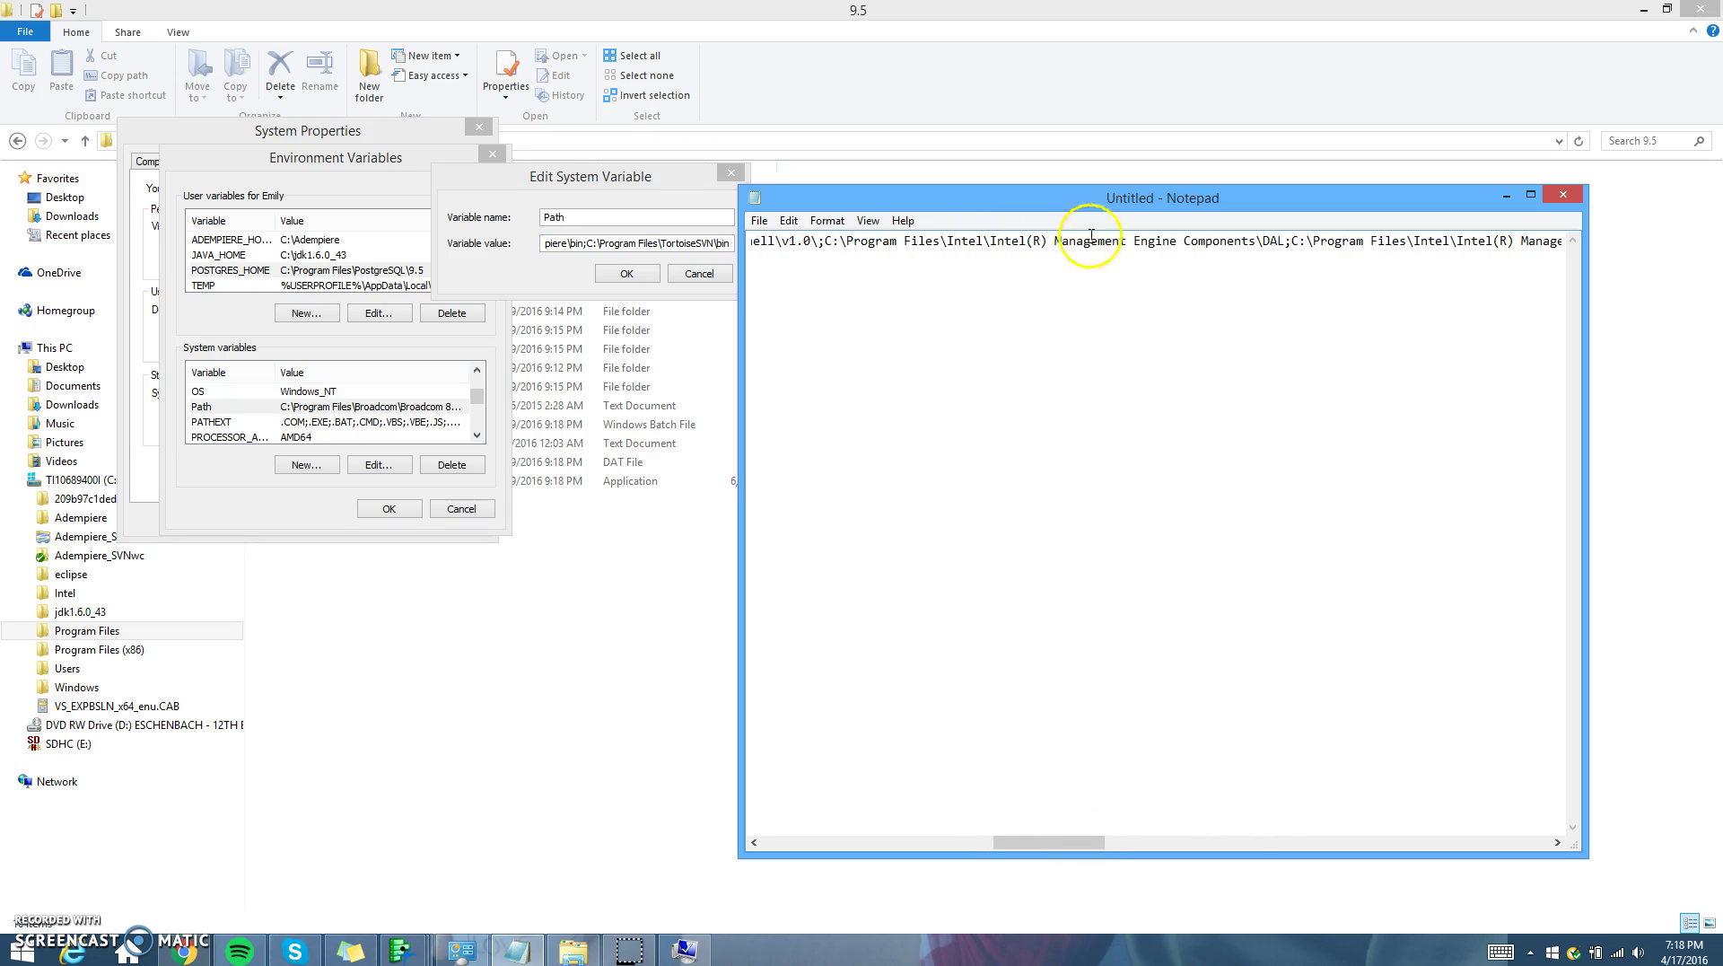
left_click_drag(1076, 842, 1532, 808)
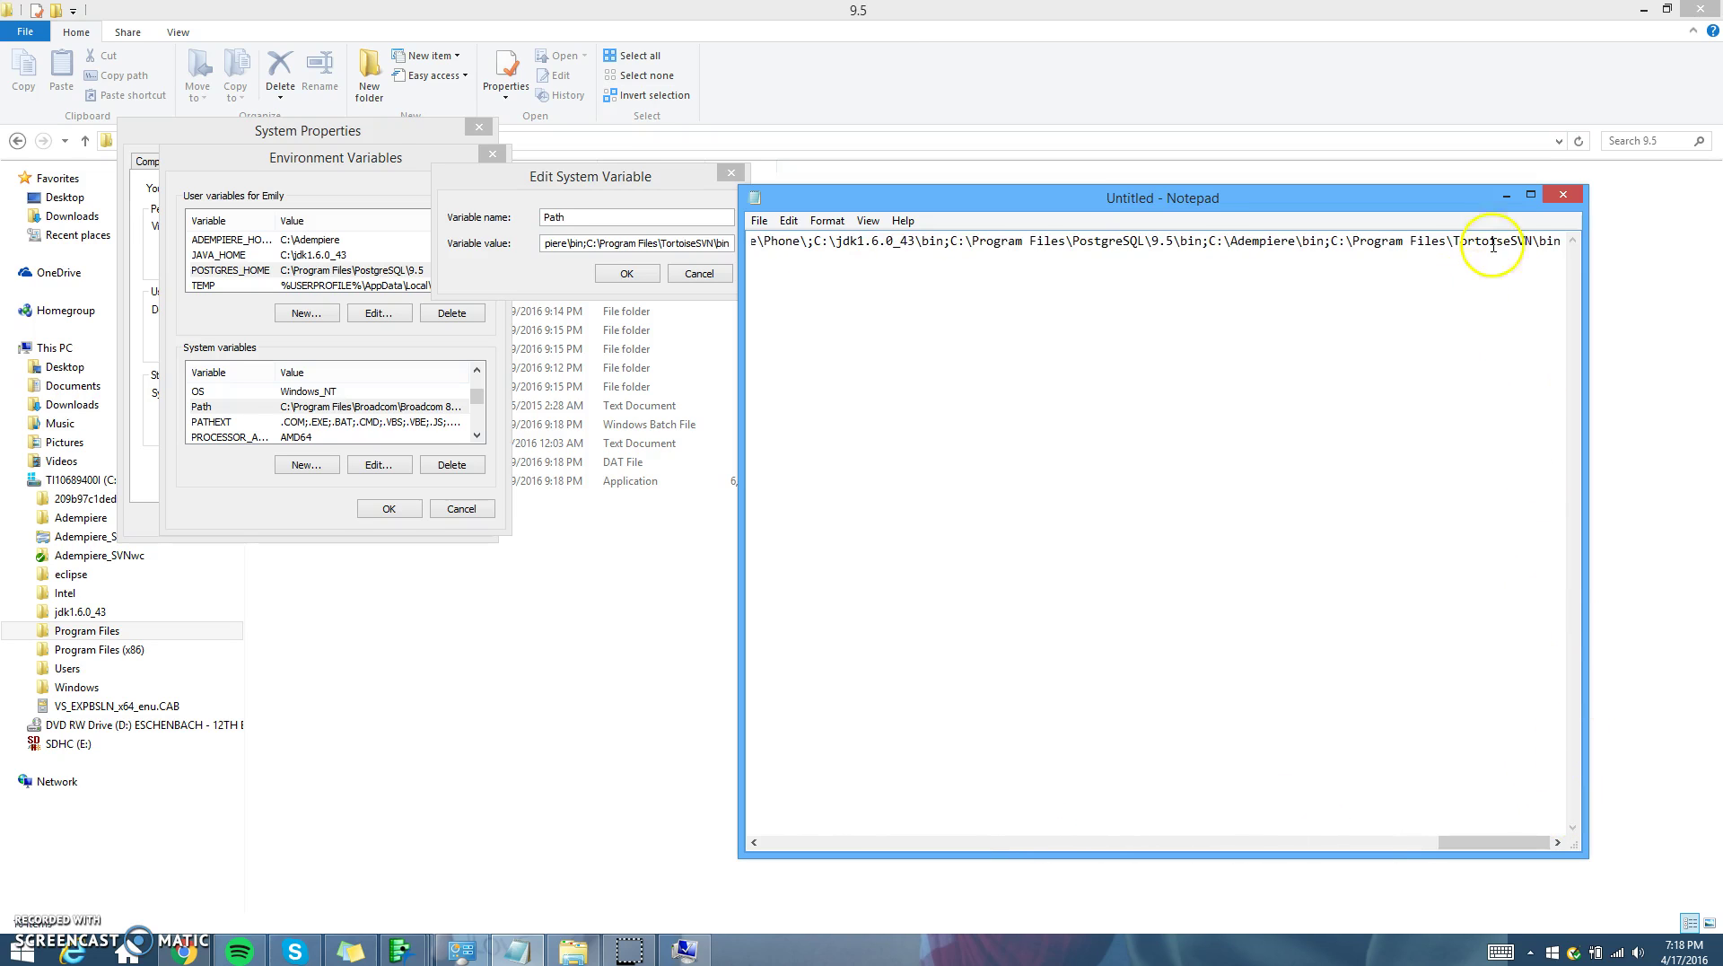
left_click_drag(1531, 838, 769, 877)
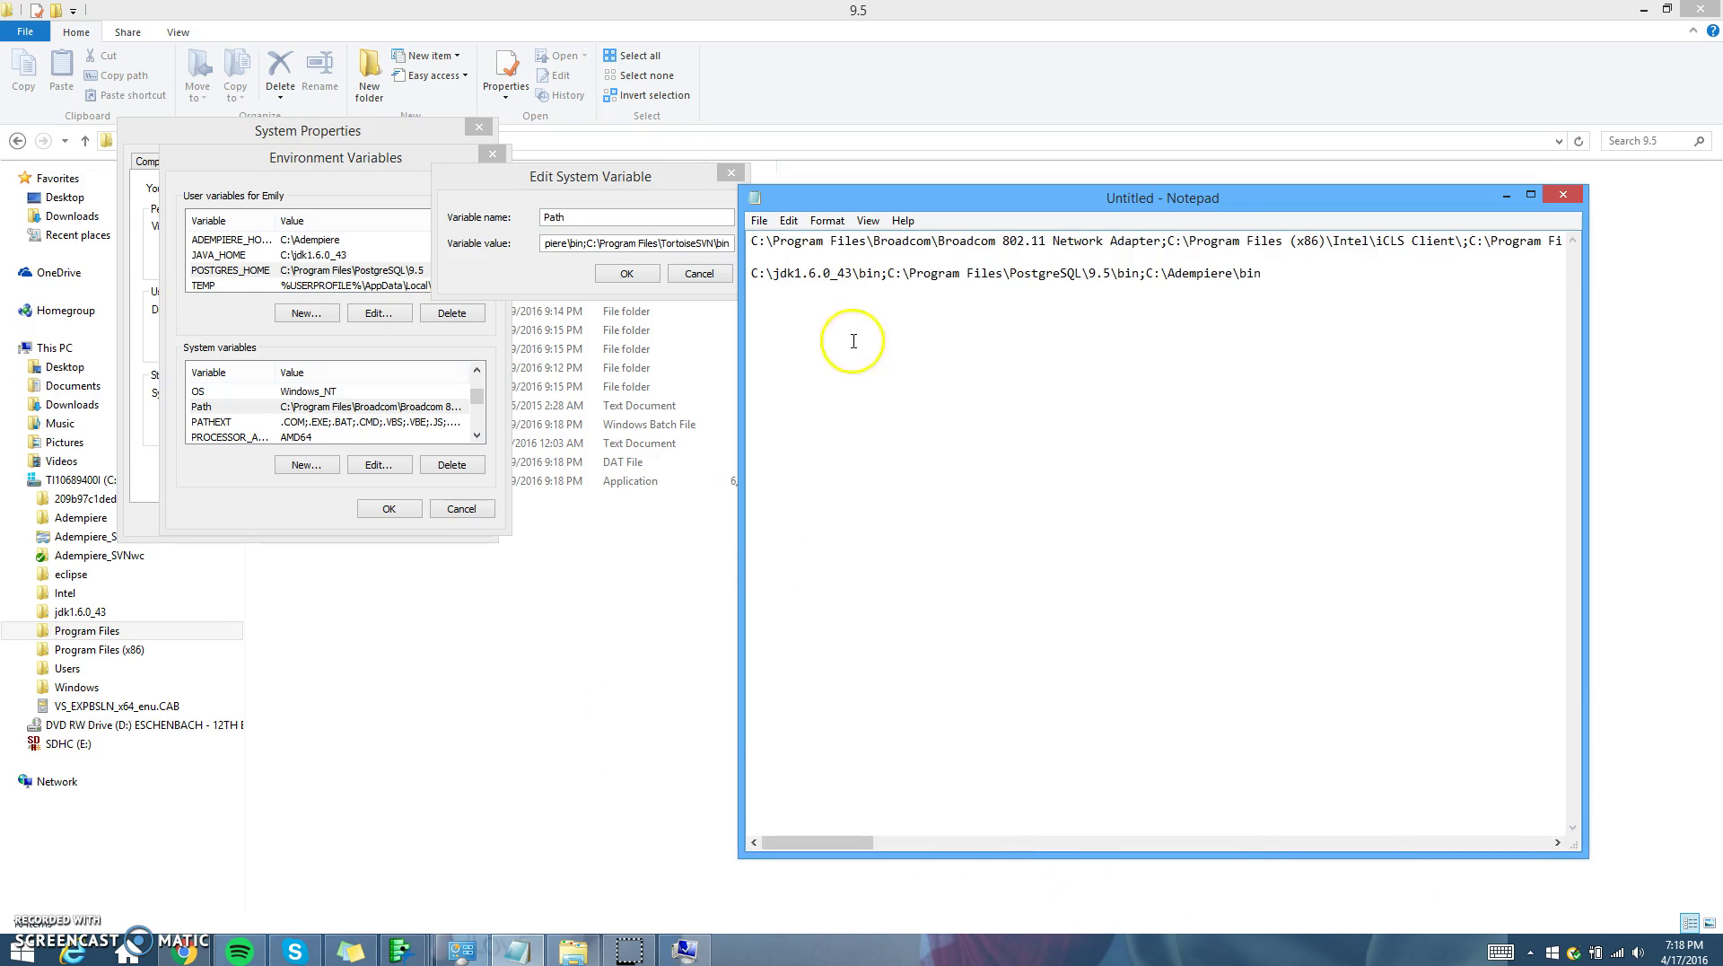
- Check the Notepad Path line for C:\jdk1.6.0_43\bin;C:\Program Files\PostgreSQL\9.5\bin;C:\Adempiere\bin, minimize Notepad and accept the Path system variable
left_click_drag(751, 272, 1267, 281)
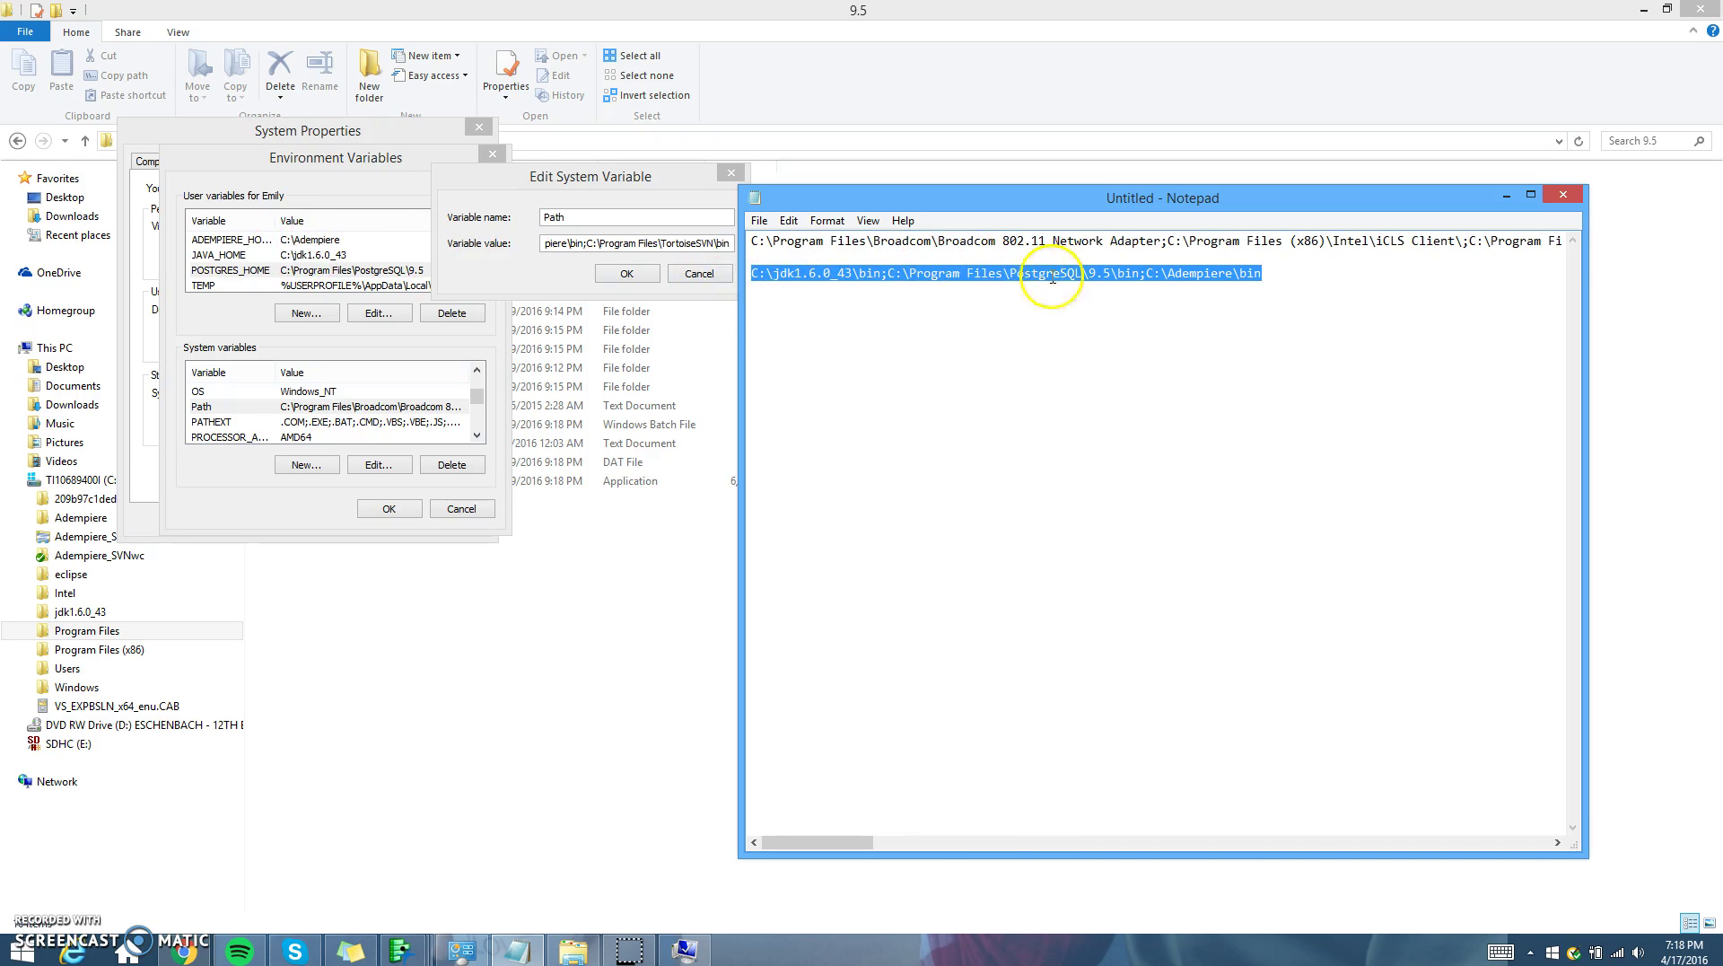
left_click(1394, 260)
left_click_drag(751, 243, 1526, 252)
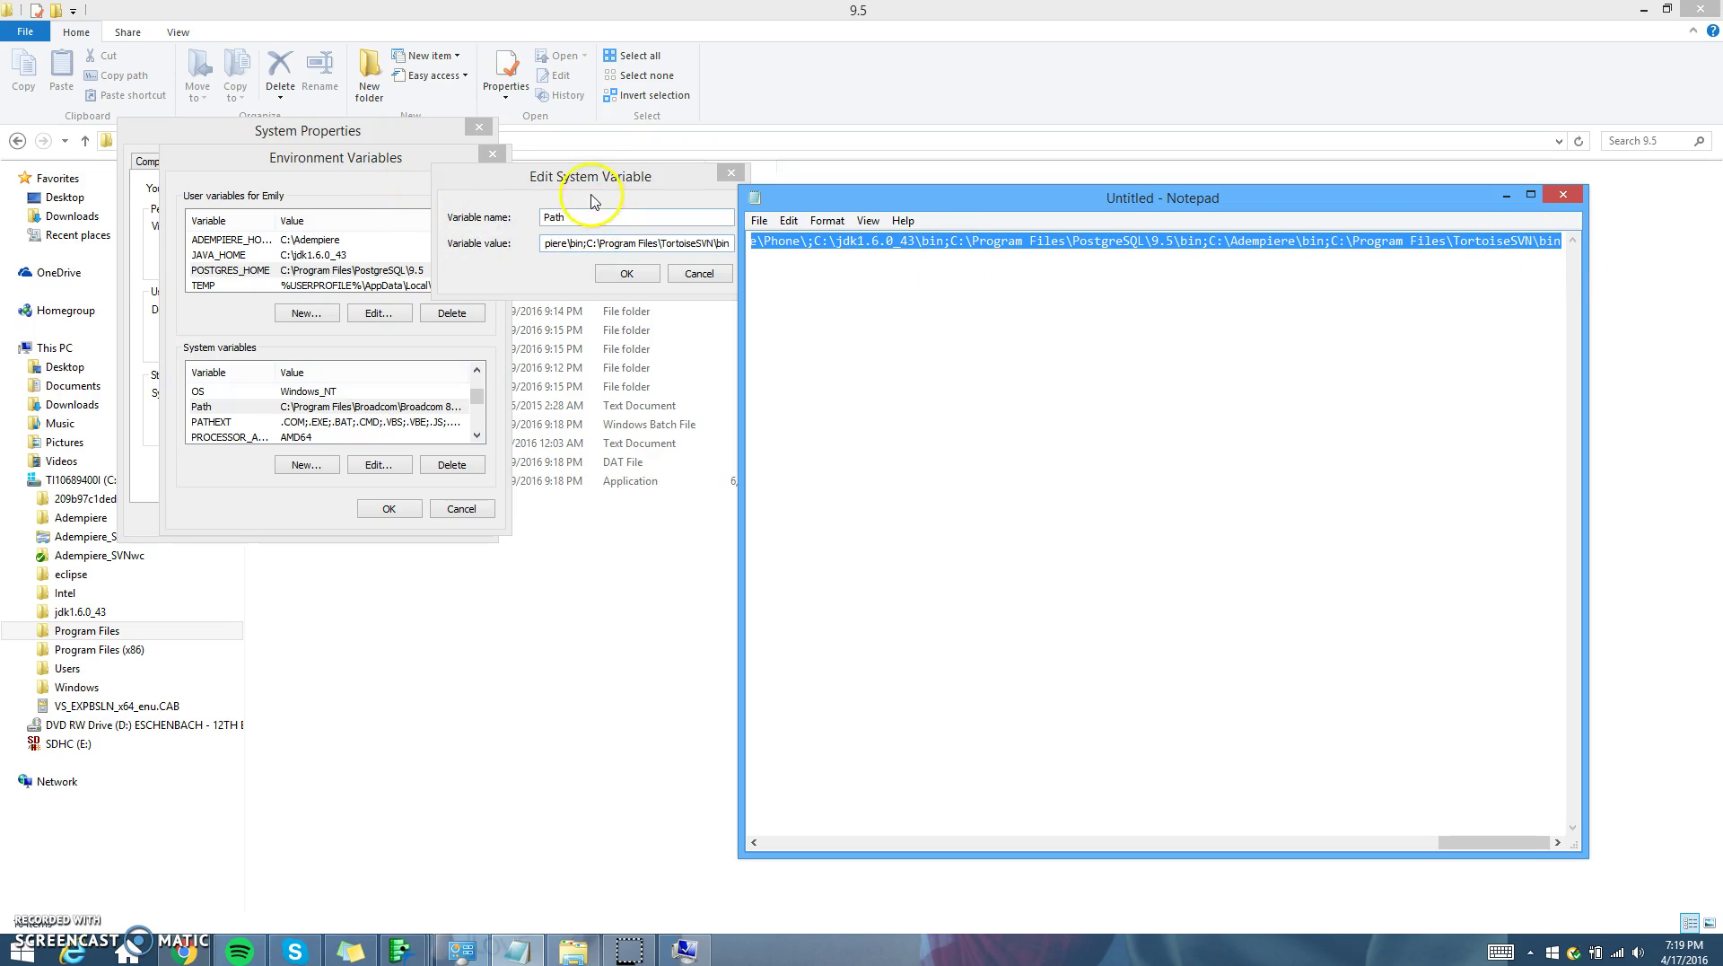
left_click(1507, 195)
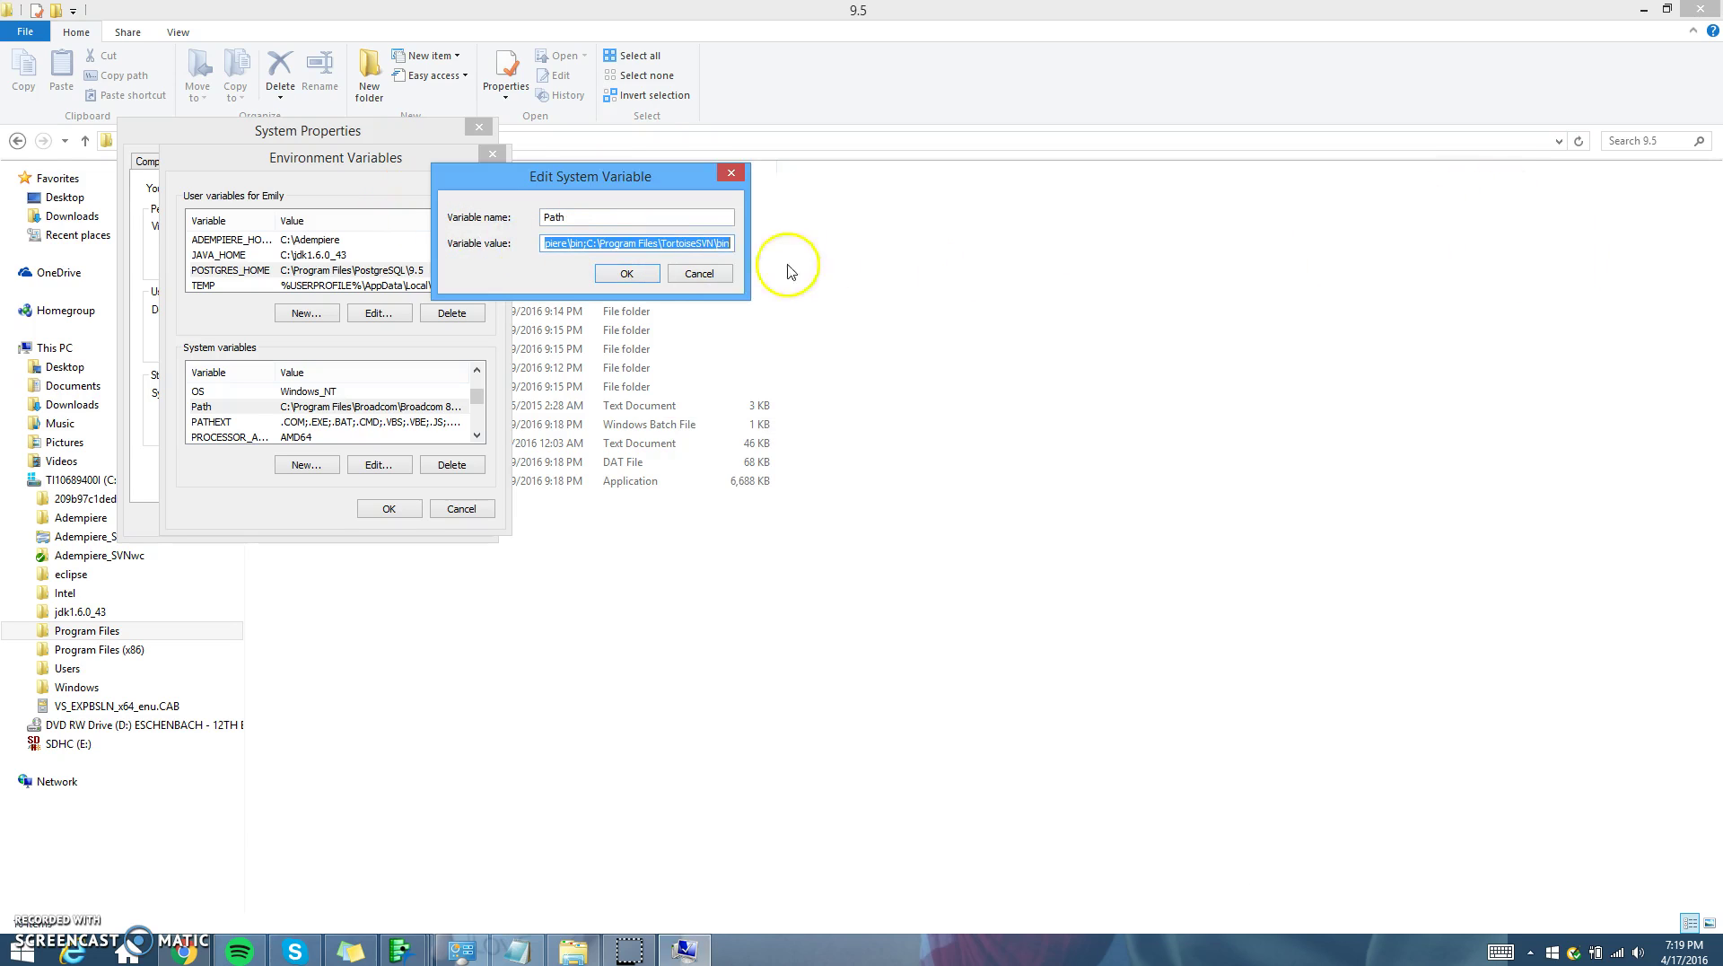
left_click(626, 273)
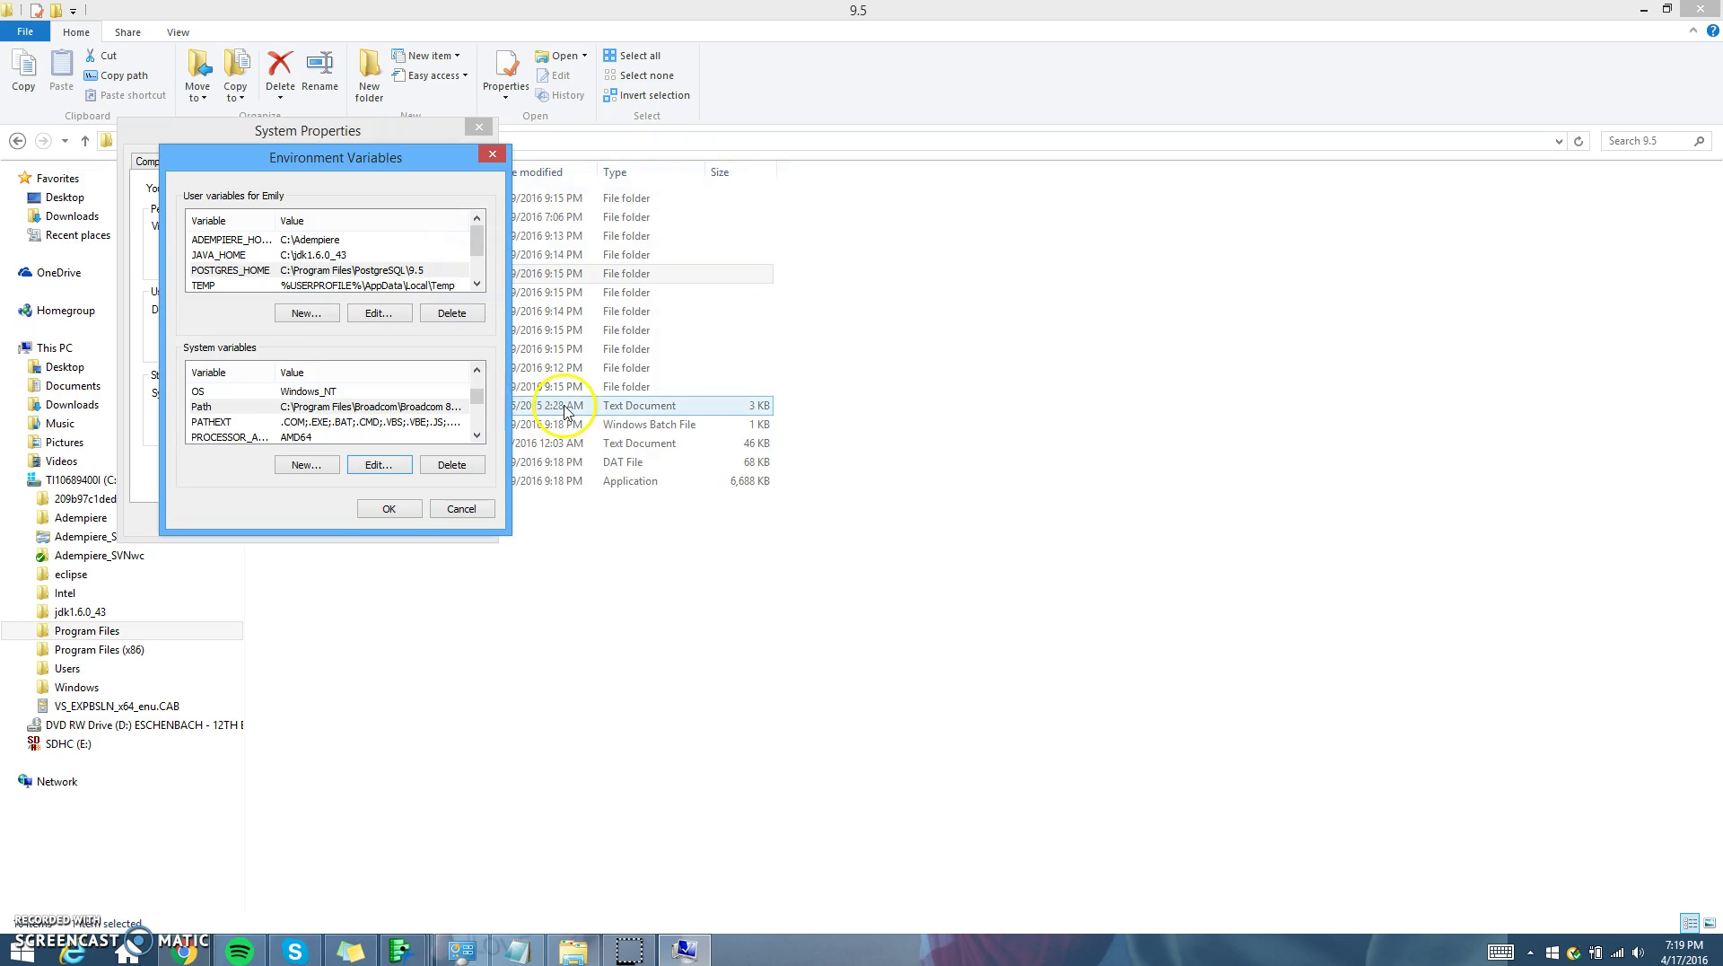
- Accept the environment variables and system properties, and open the Adempiere folder on the C: drive
left_click(386, 509)
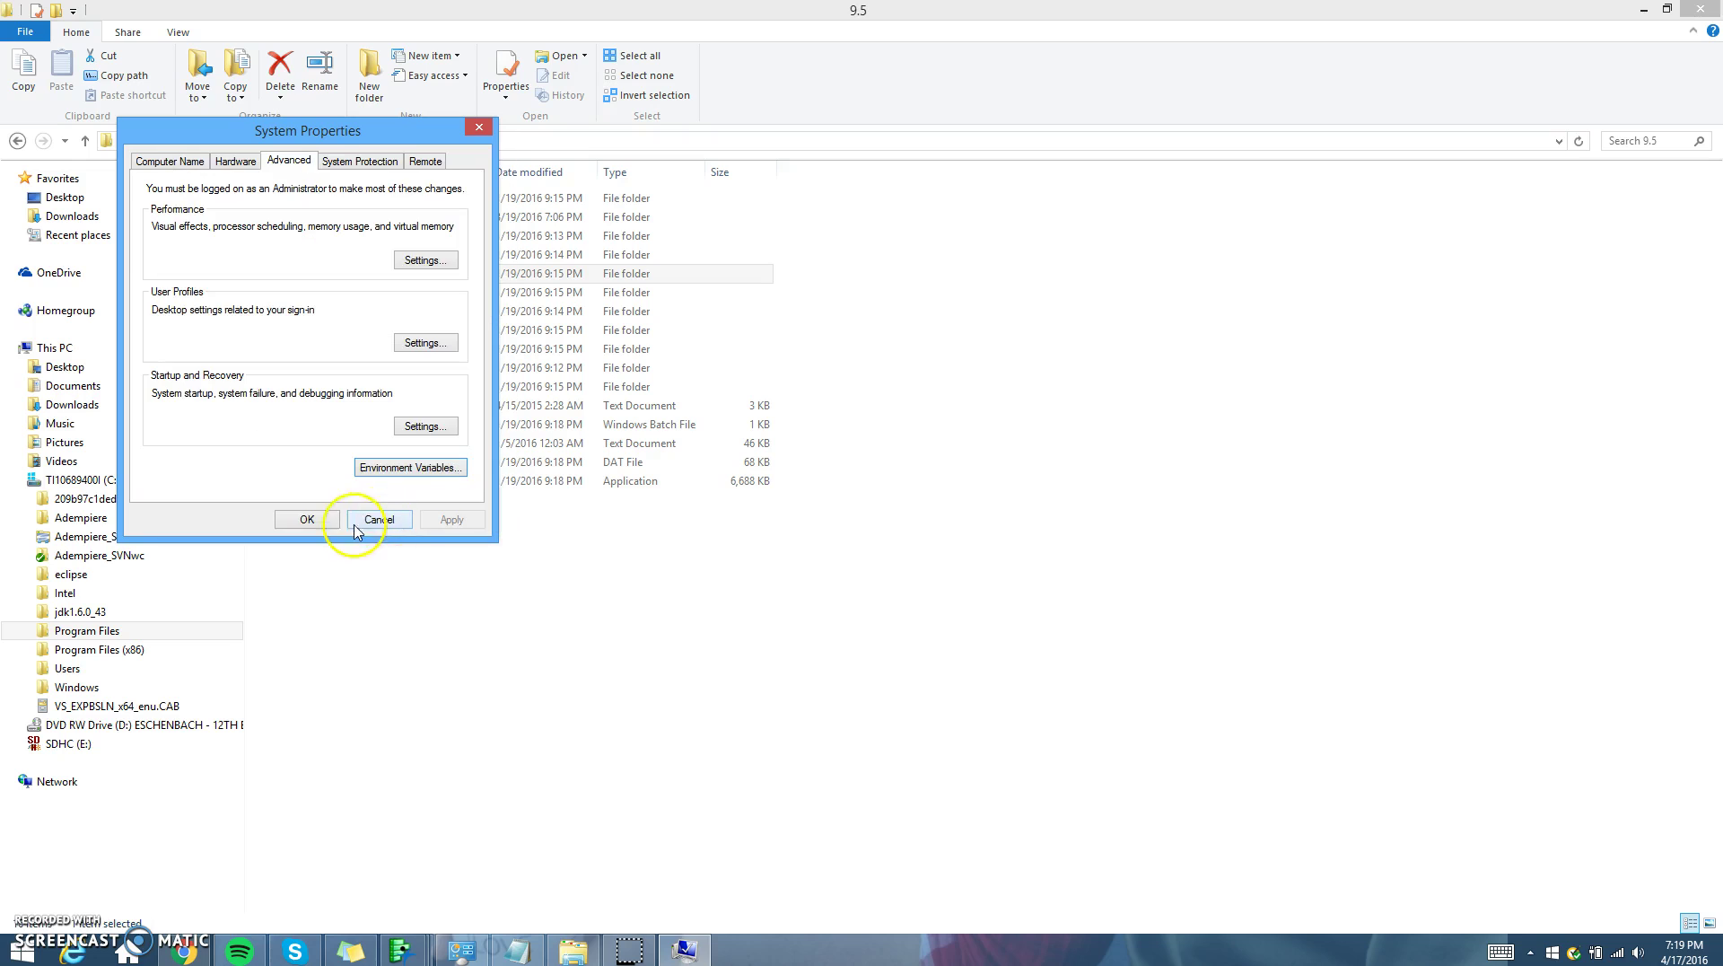
left_click(308, 520)
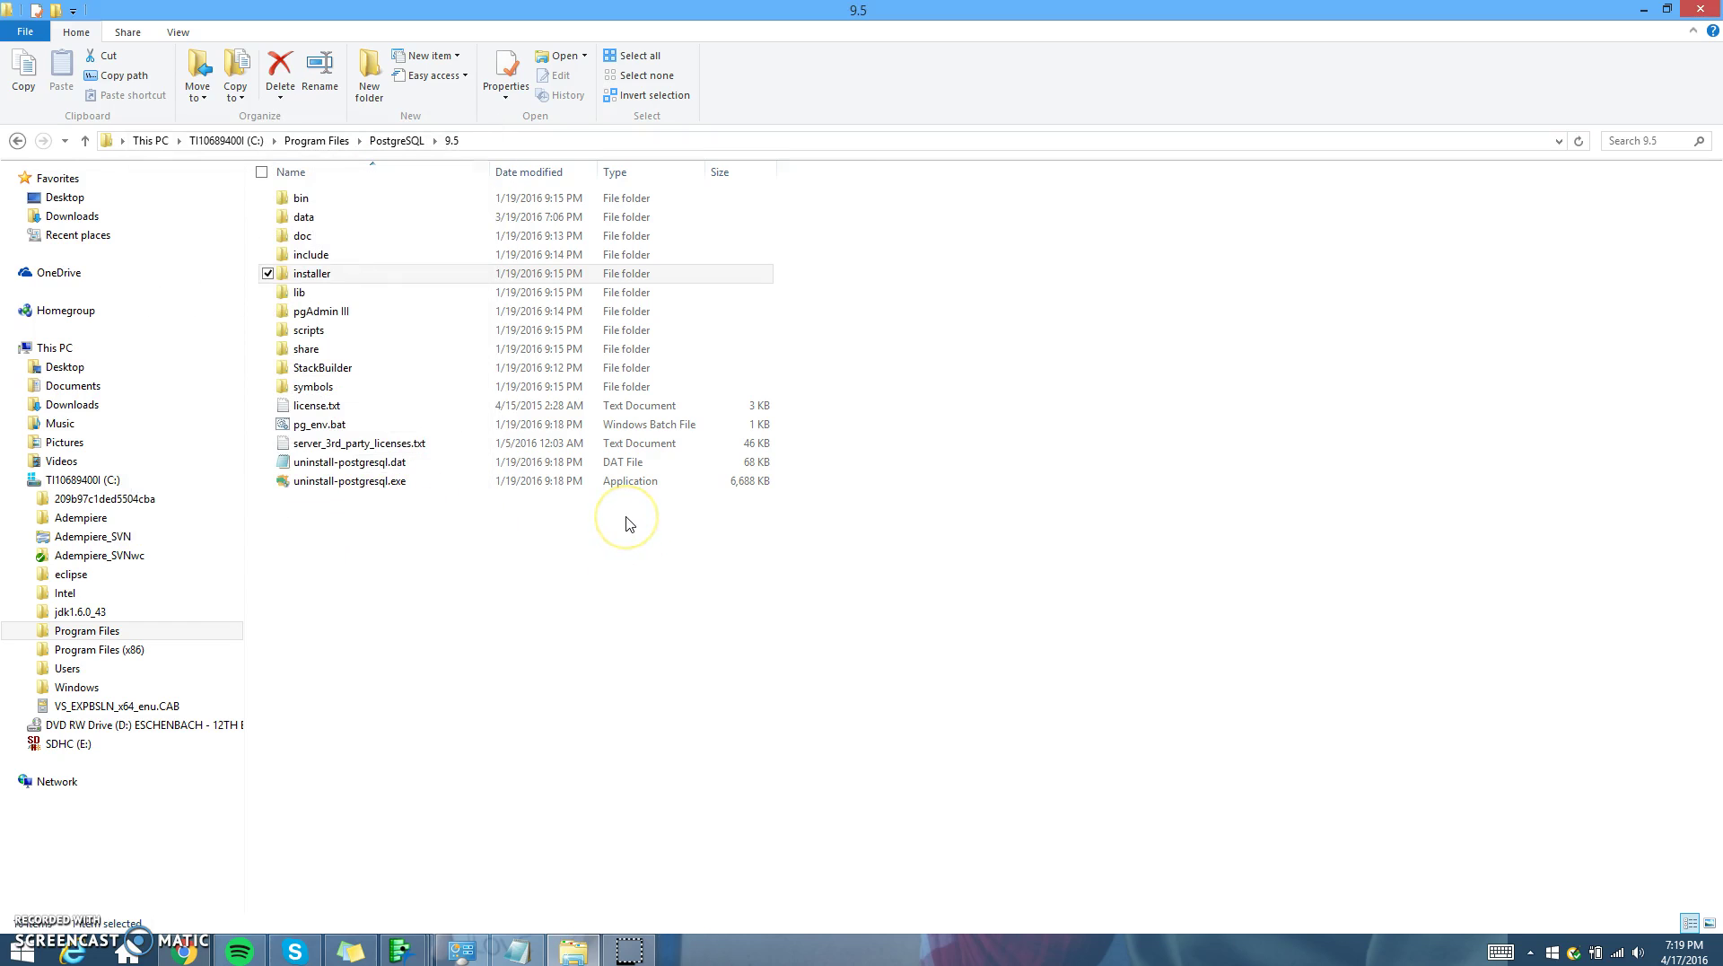
left_click(87, 482)
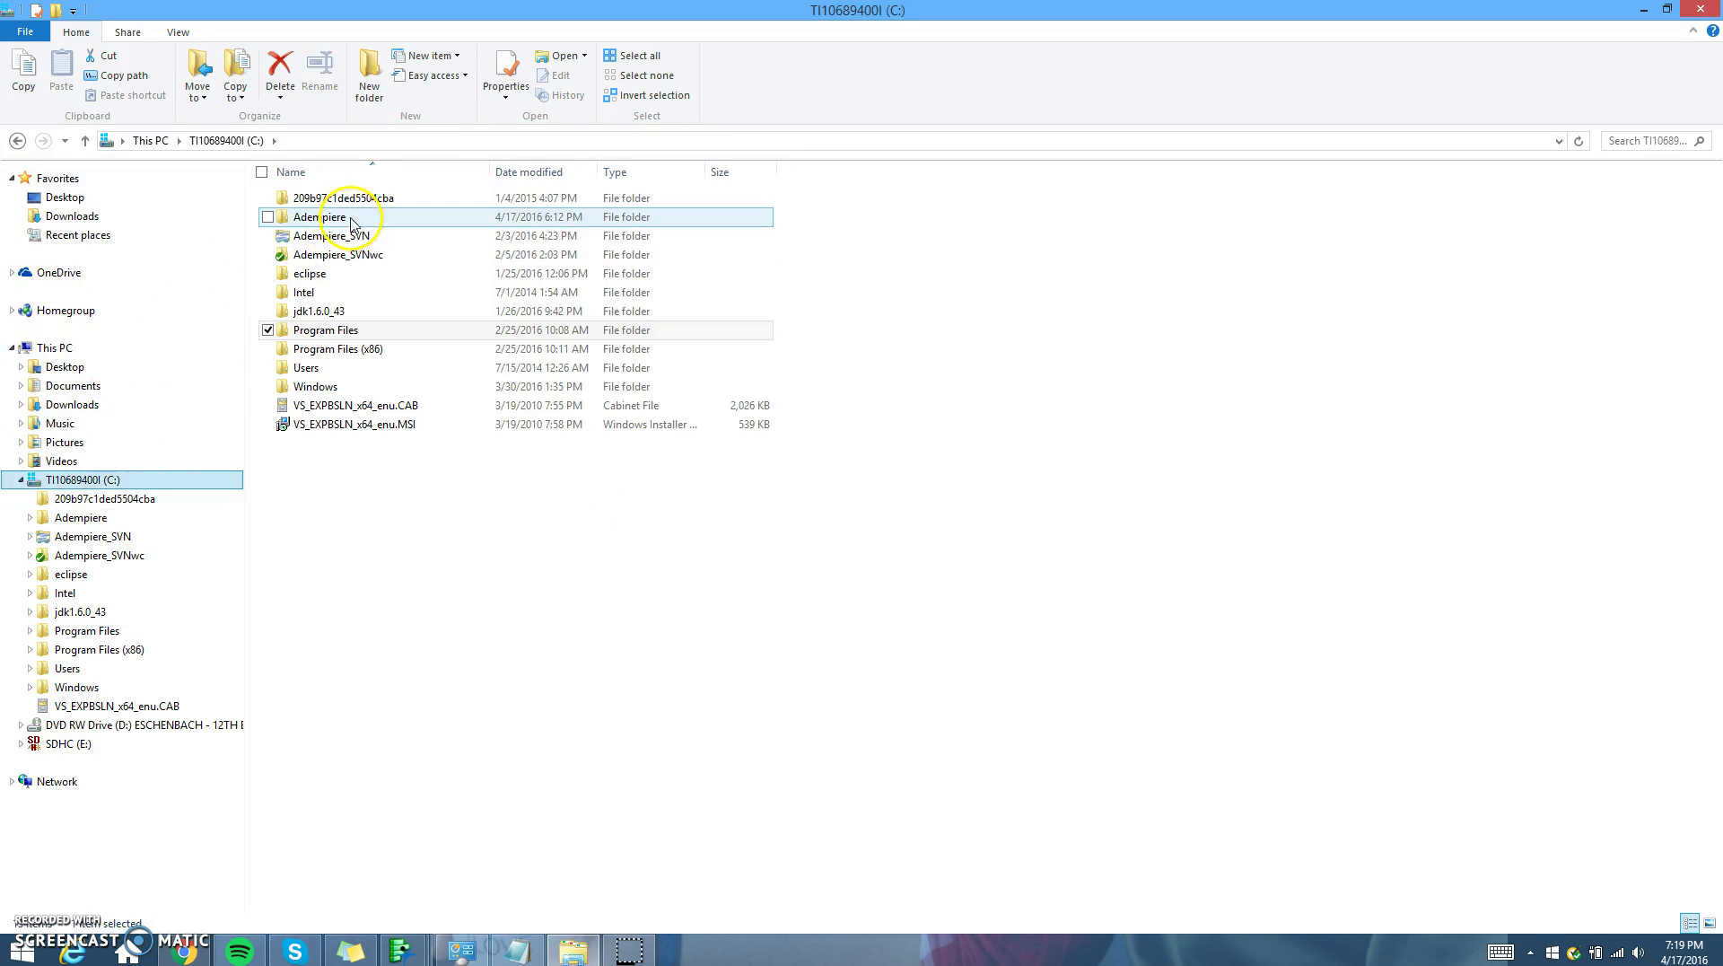
double_click(354, 218)
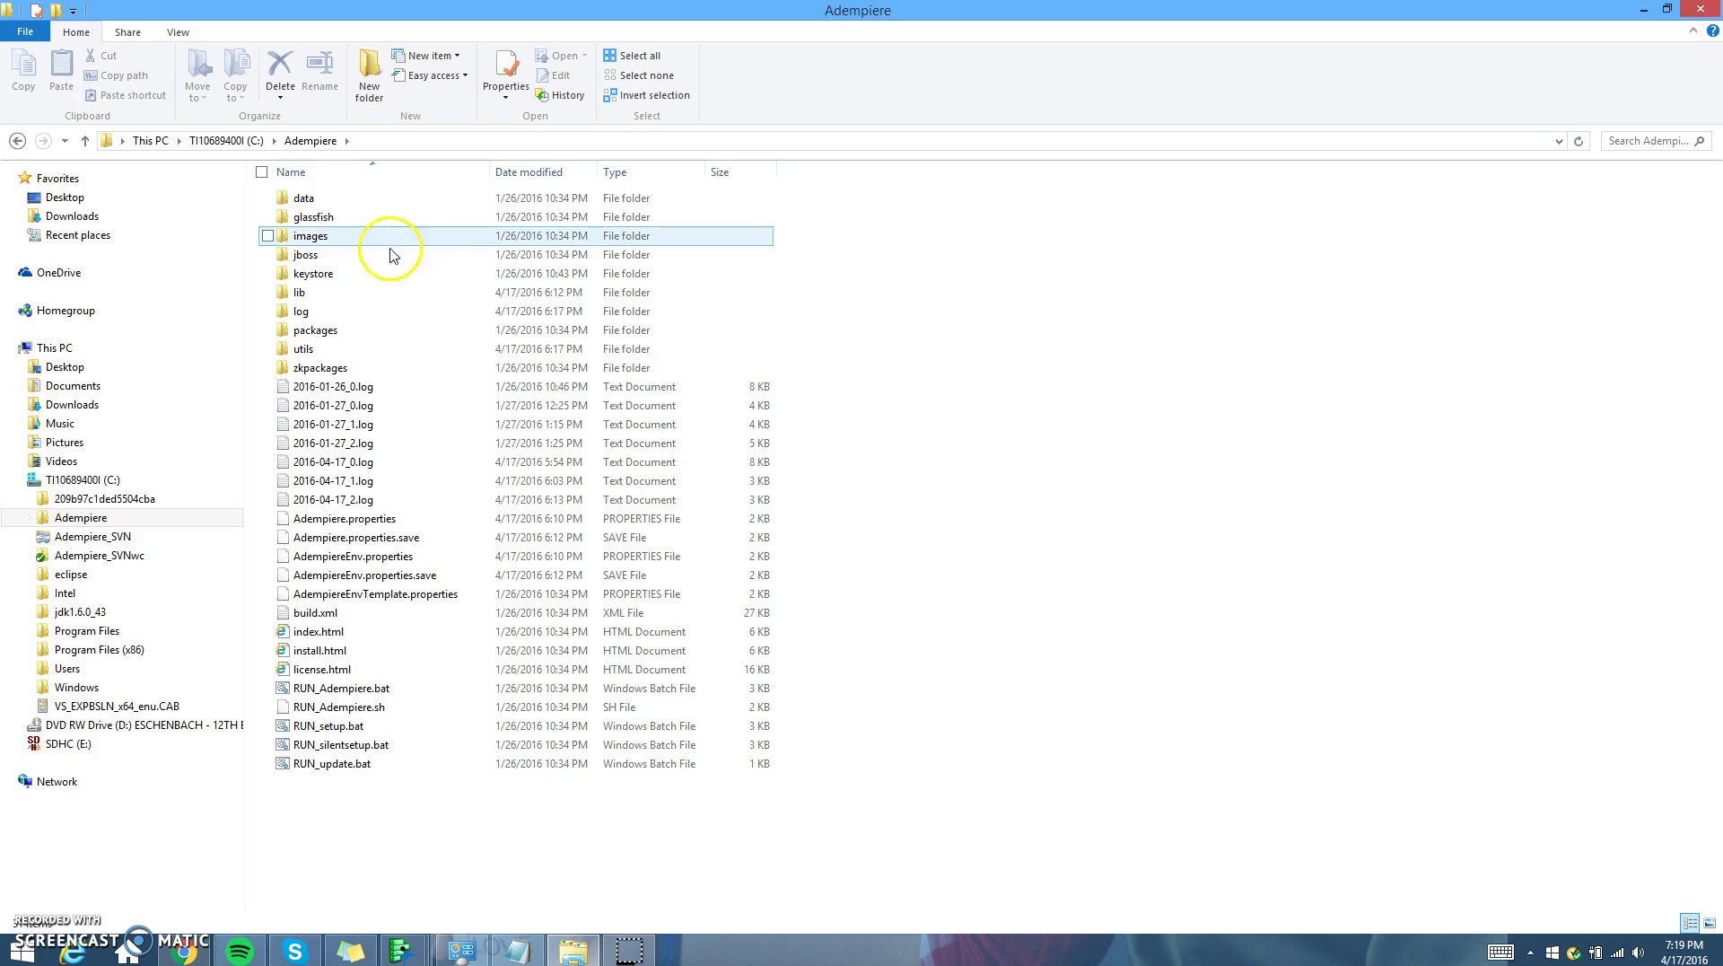
- Run RUN_setup.bat from the Adempiere folder and bring the Adempiere Server Setup values into clear view
double_click(422, 729)
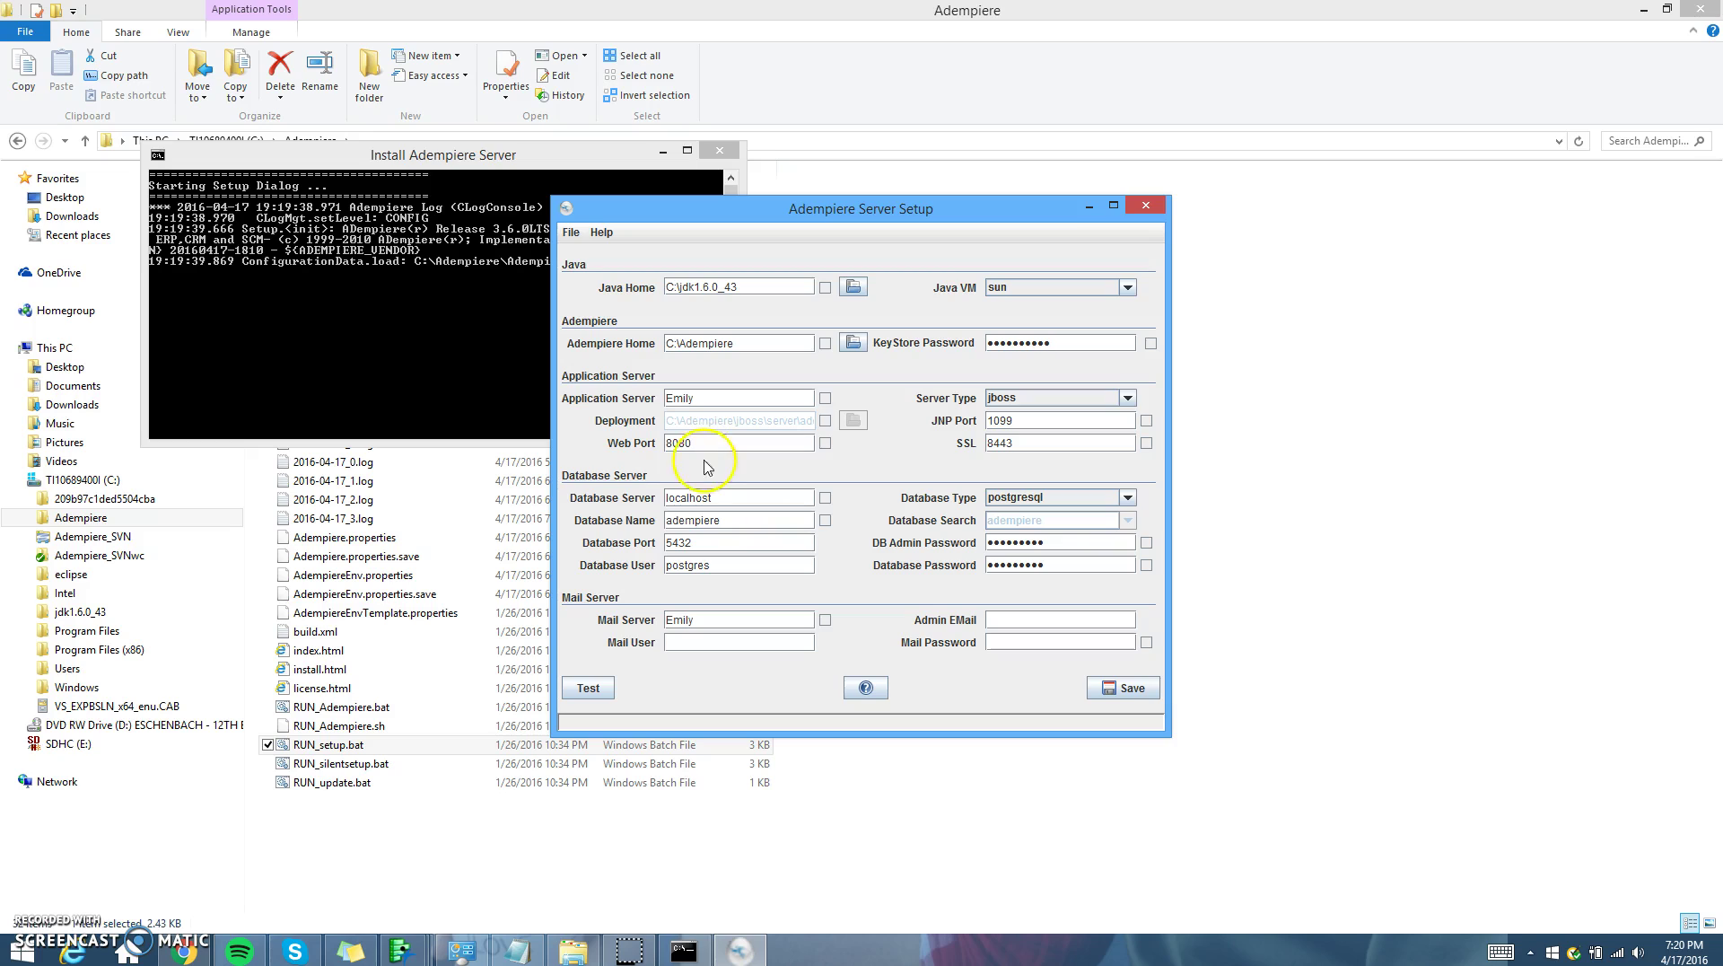
left_click(732, 519)
left_click_drag(1008, 201, 1077, 120)
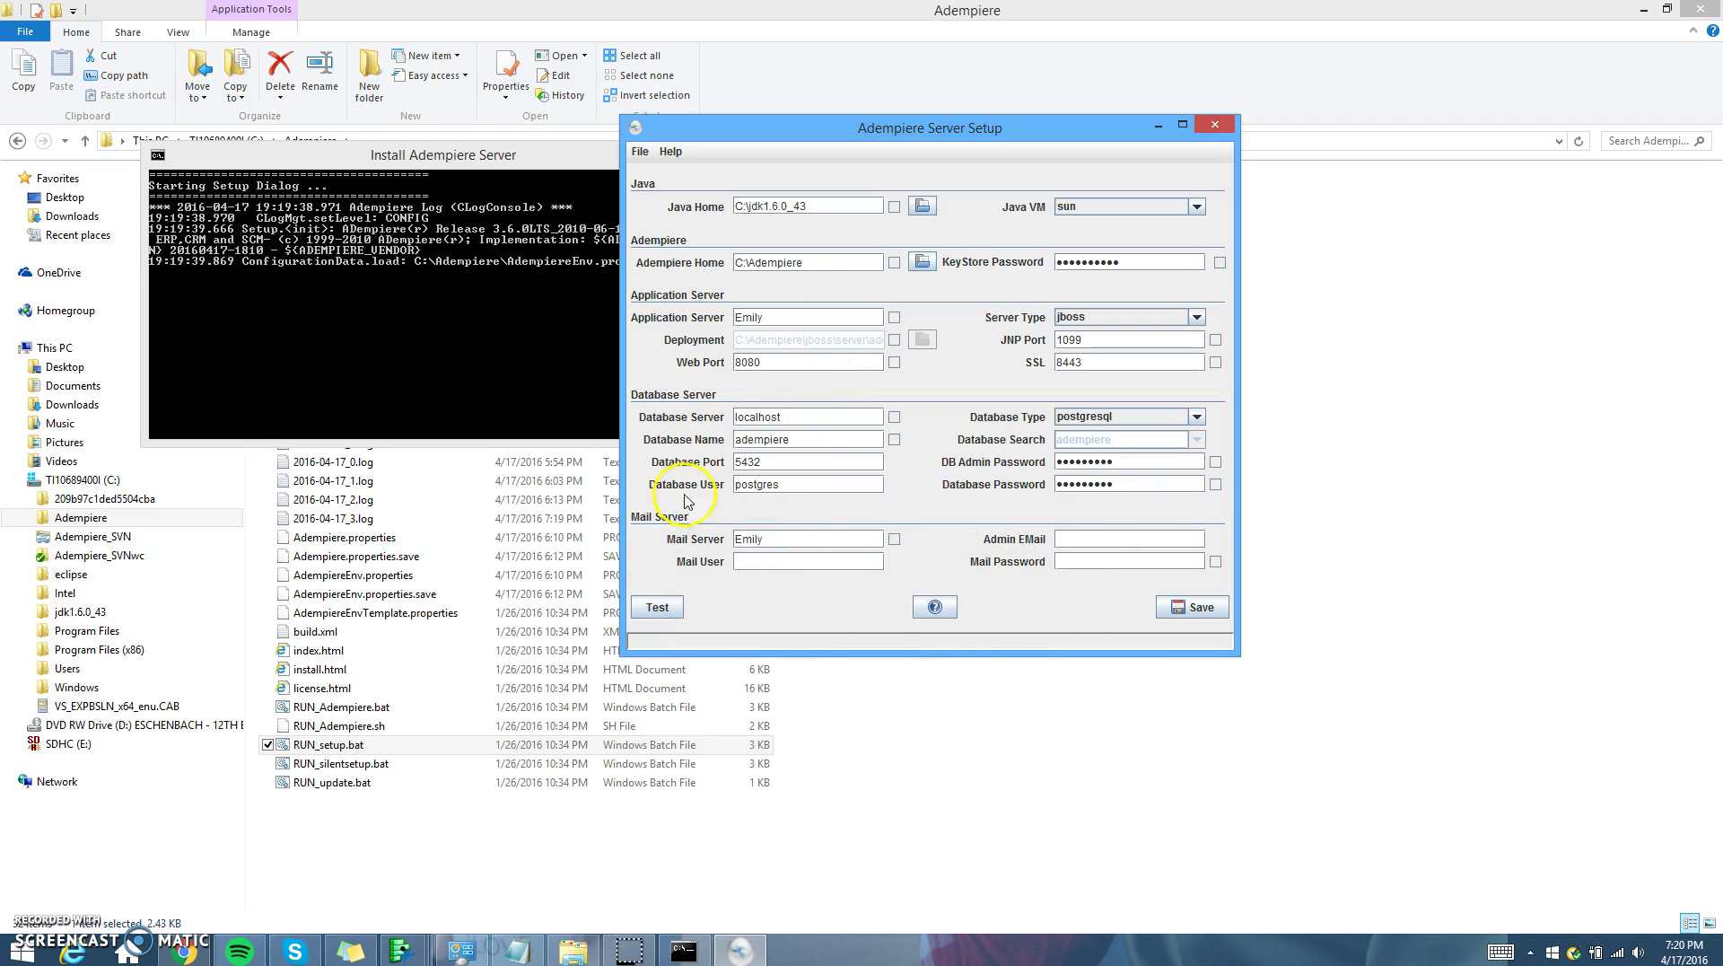
- Test the server setup configuration, then save it and acknowledge the start of deployment
left_click(657, 607)
left_click(665, 318)
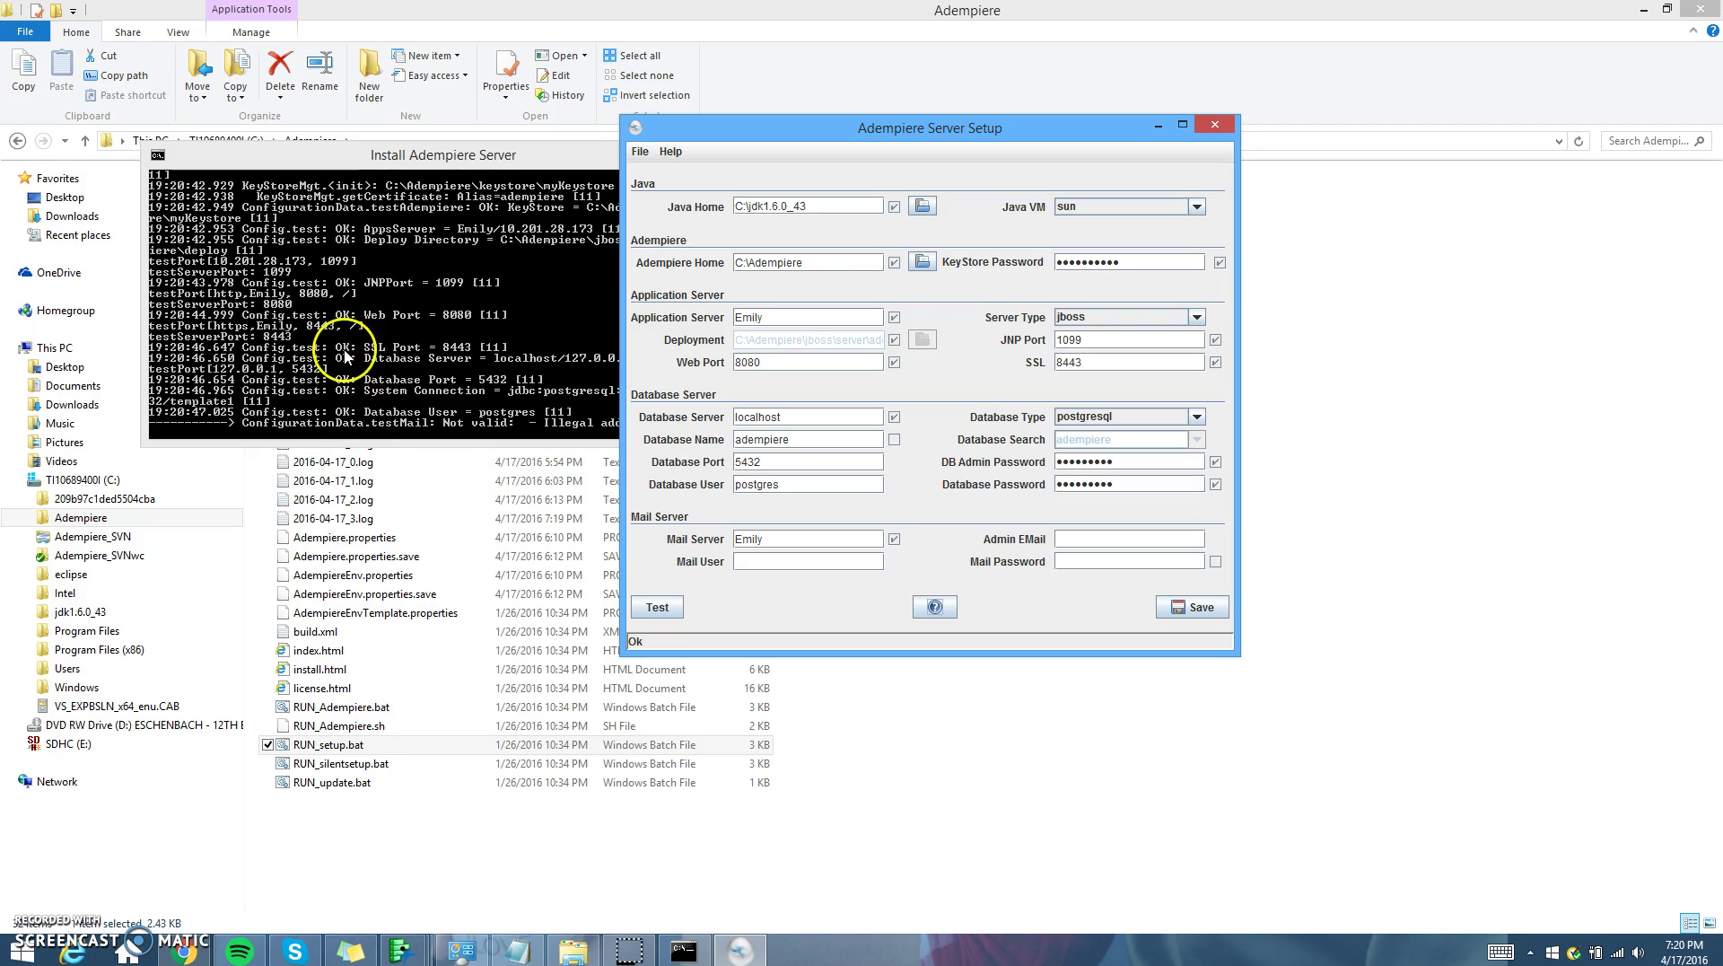
left_click(1185, 617)
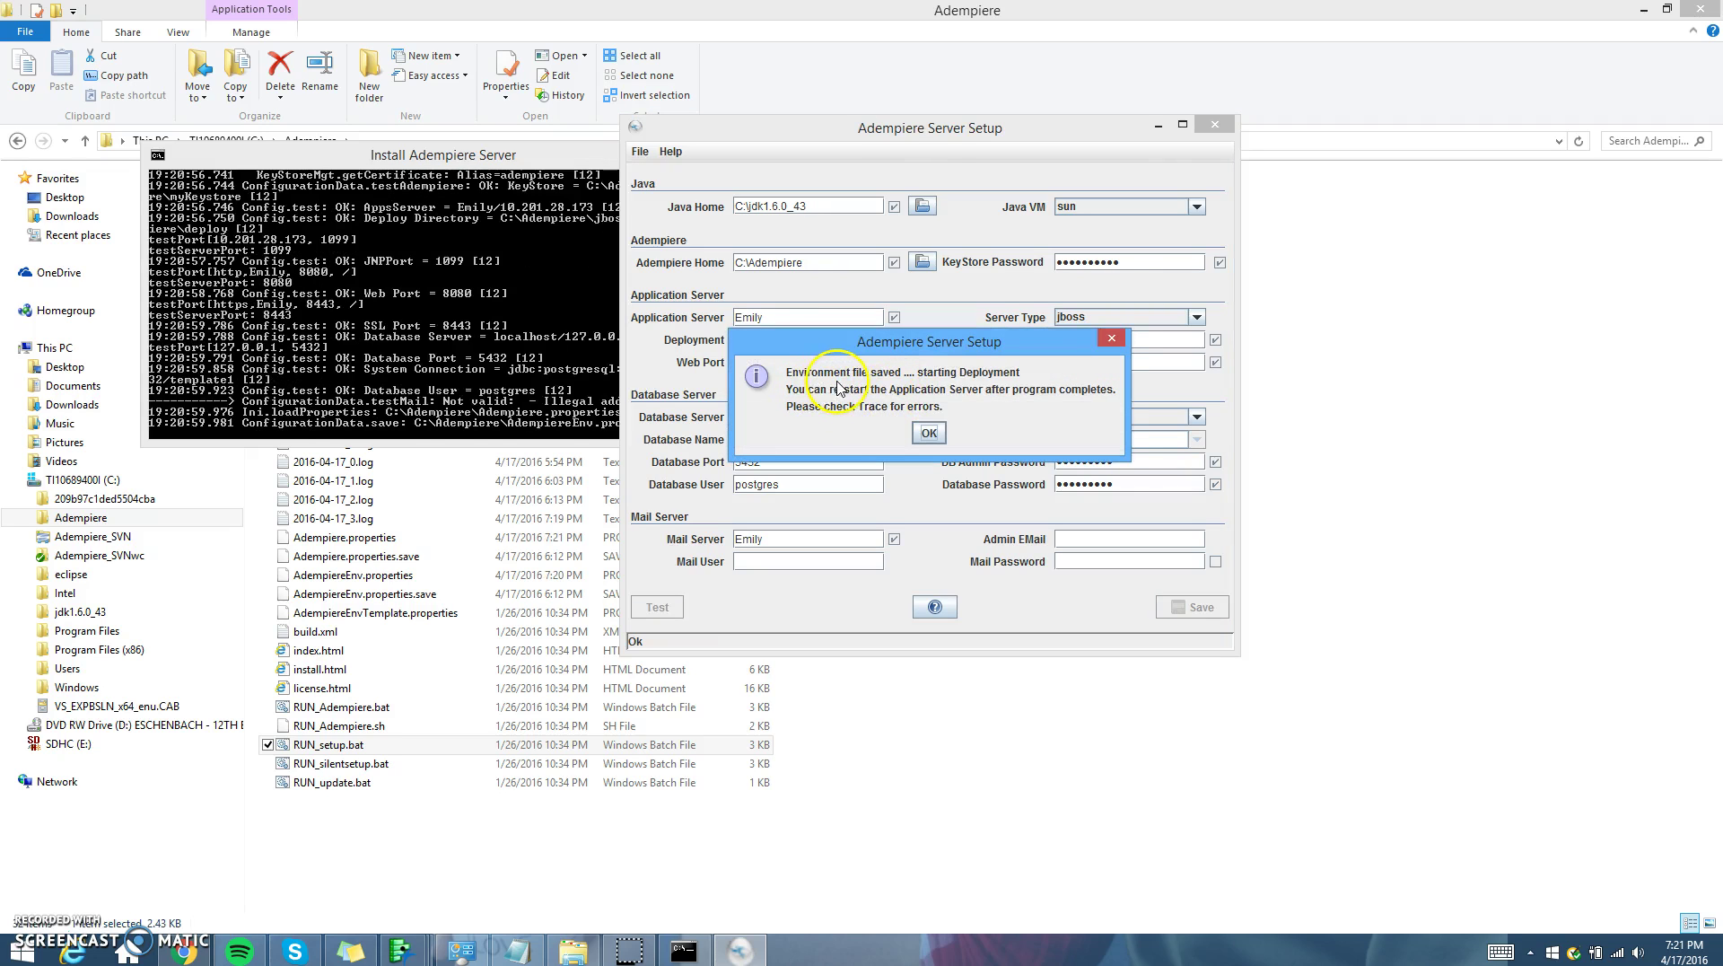
left_click(929, 435)
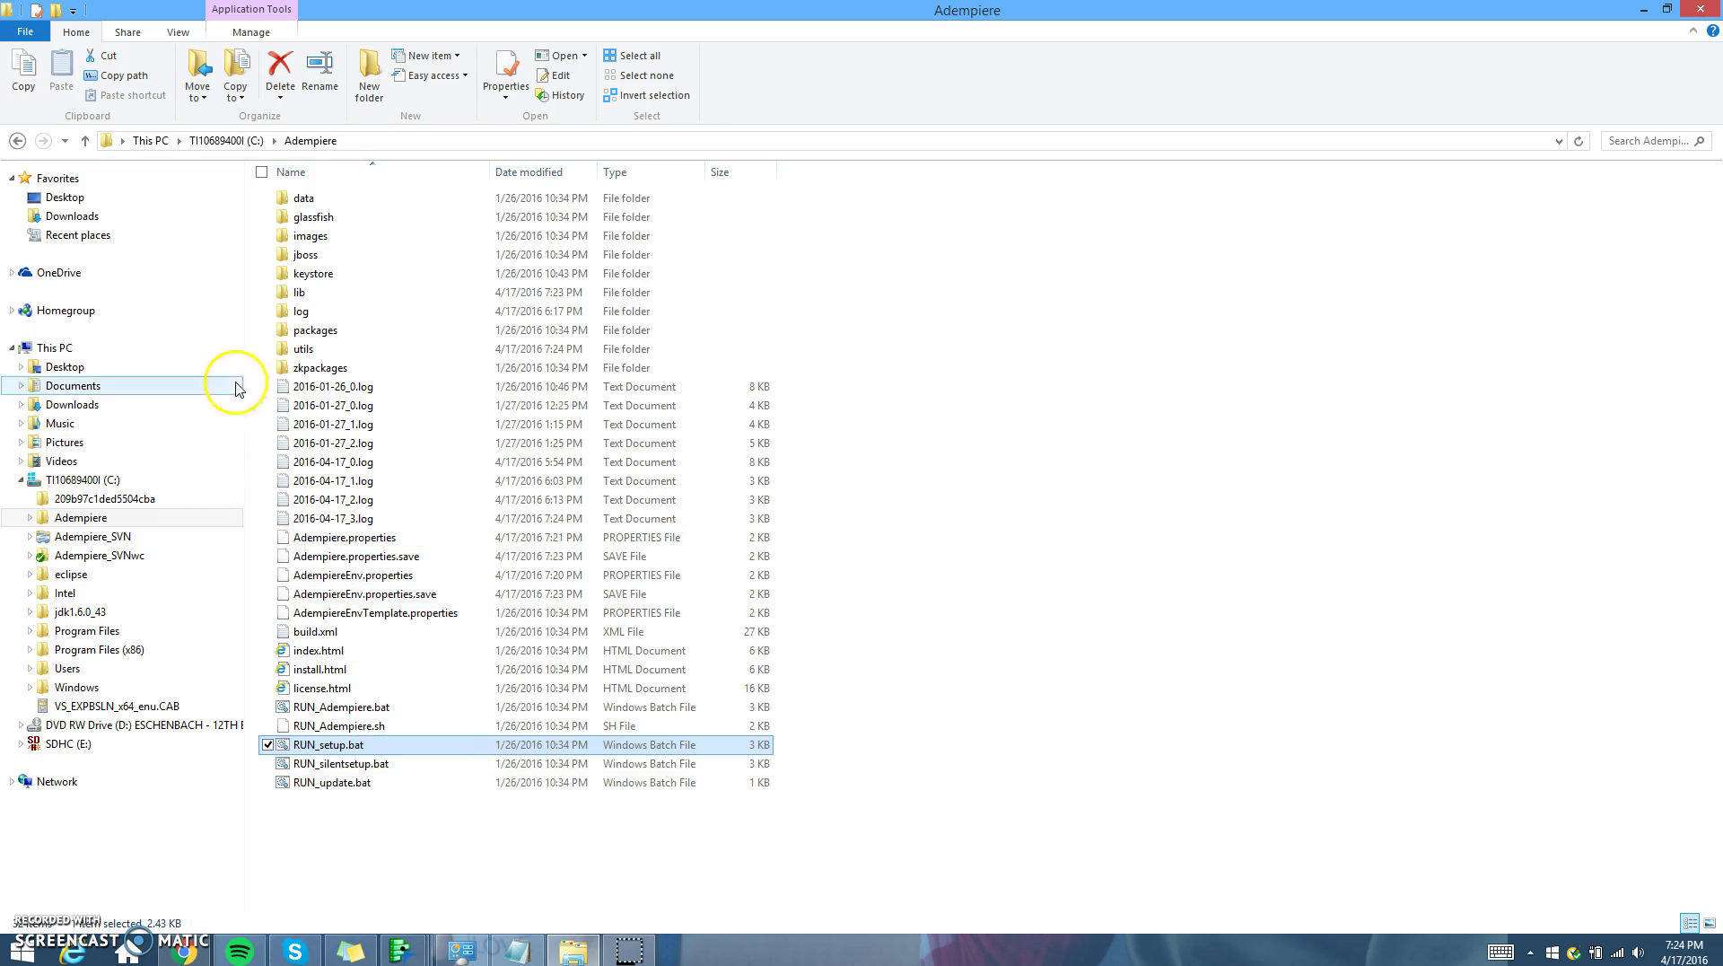
- Run RUN_ImportAdempiere.bat from the utils folder and continue through its prompts to import the Adempiere database
double_click(324, 354)
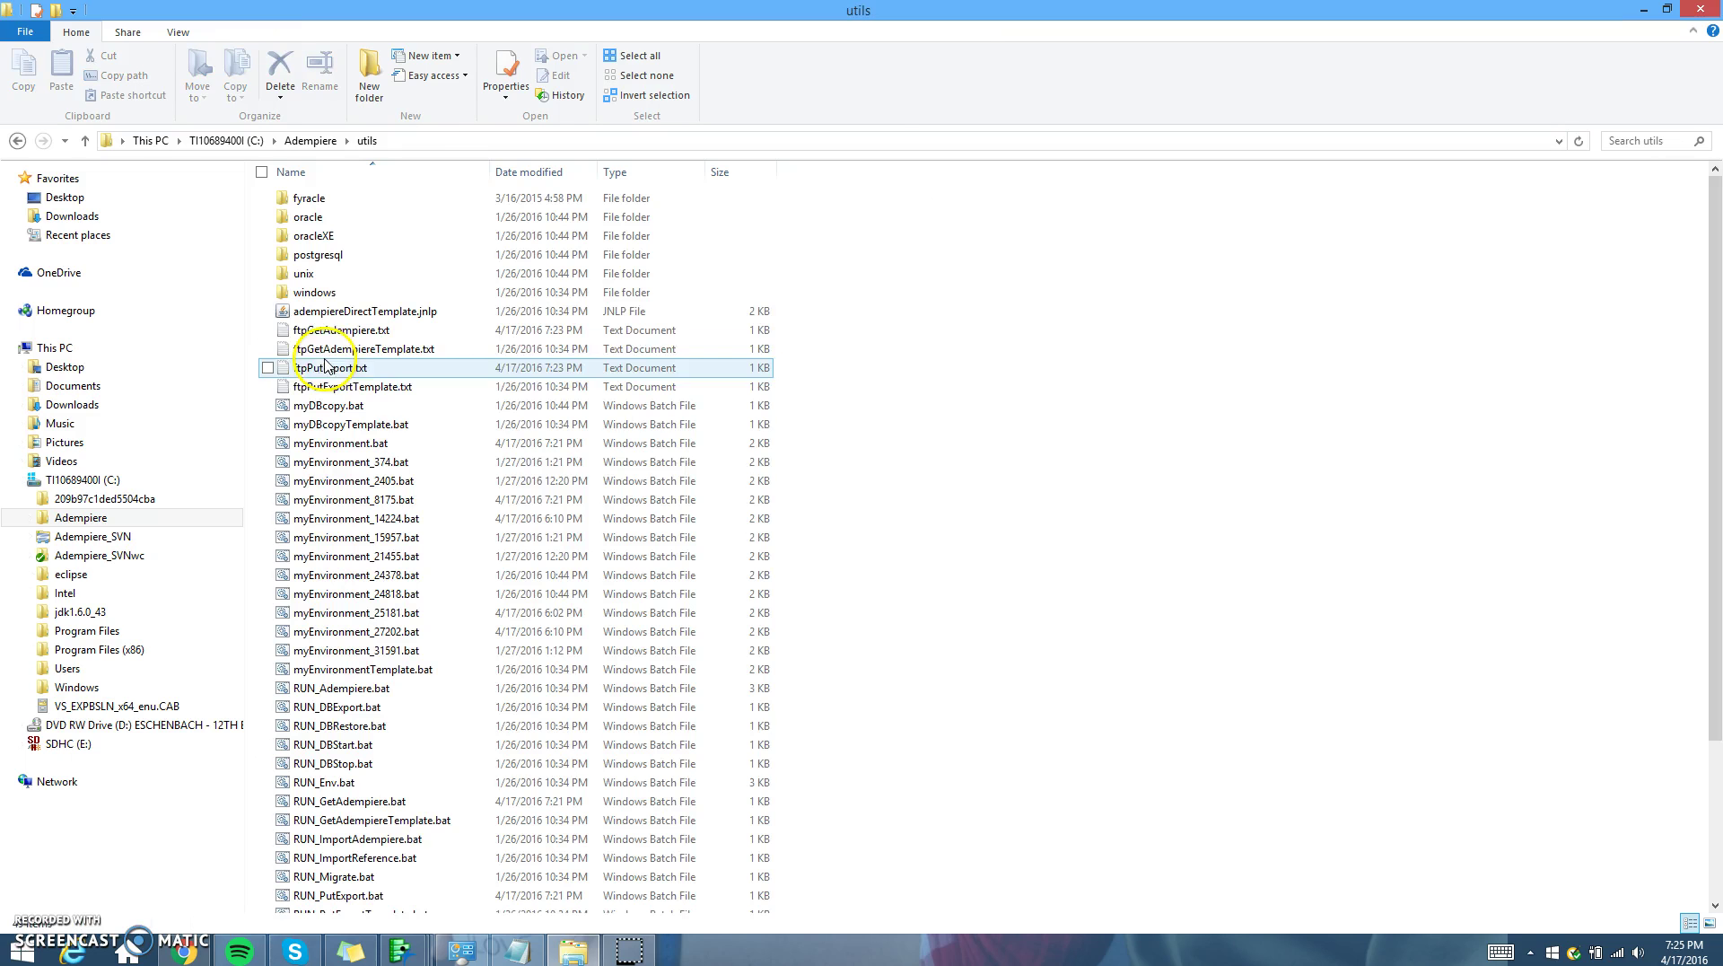
left_click(368, 561)
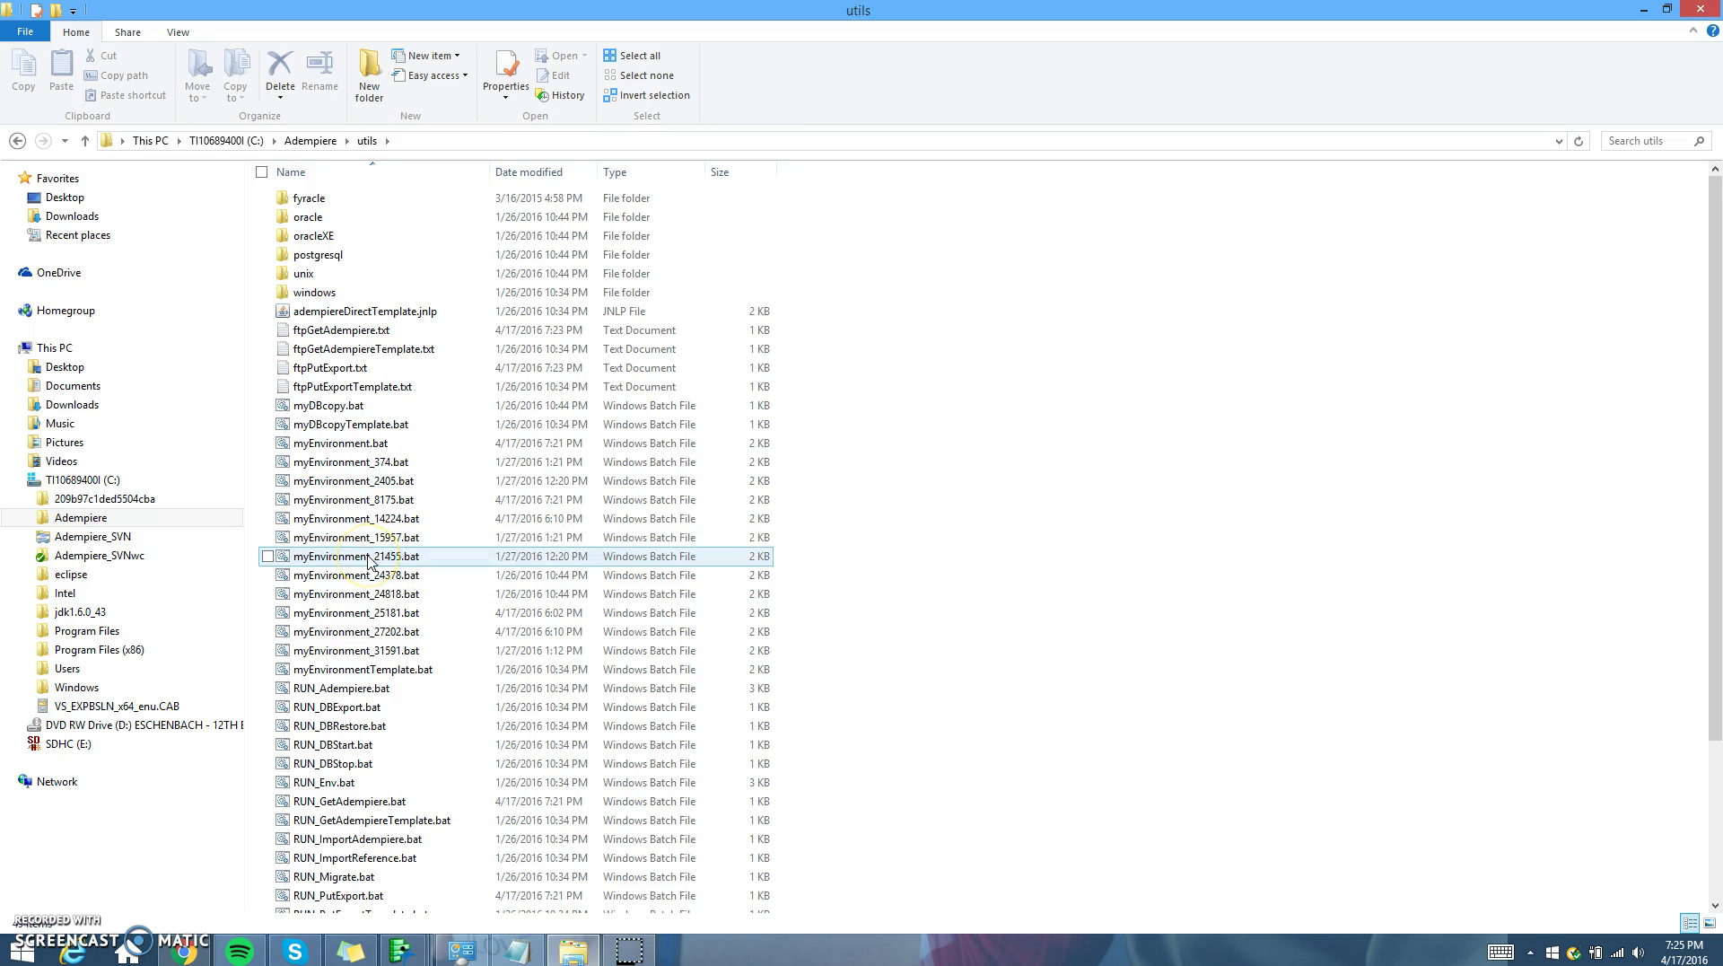
left_click(416, 704)
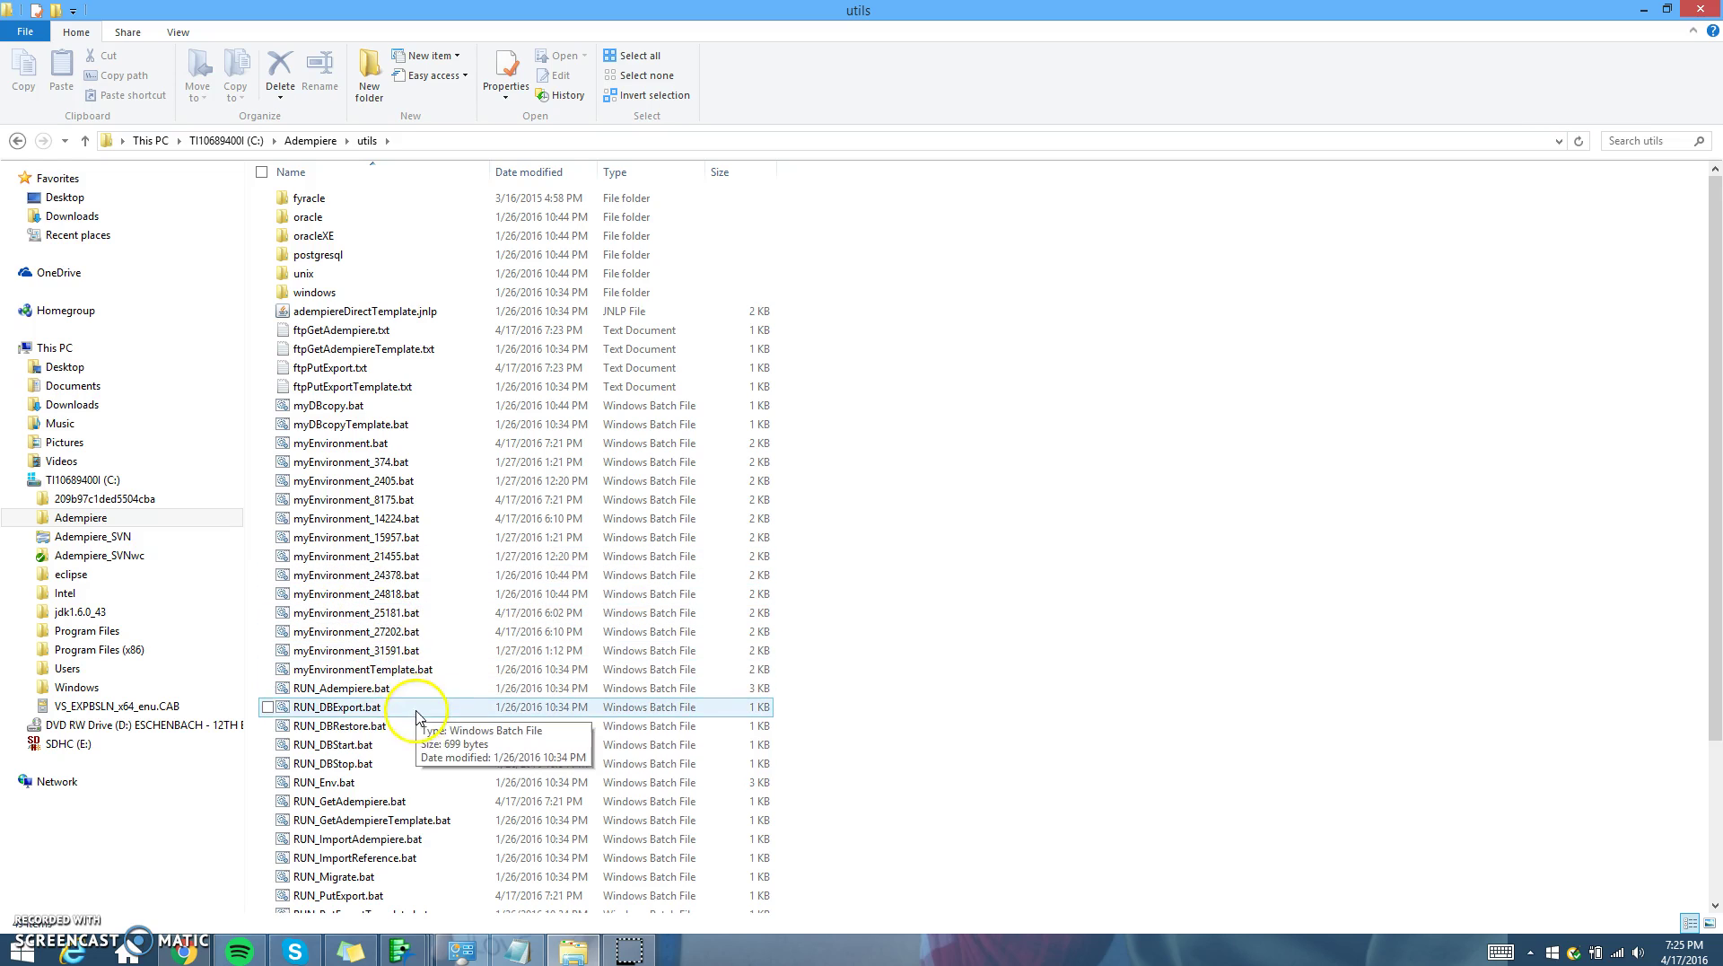
double_click(384, 842)
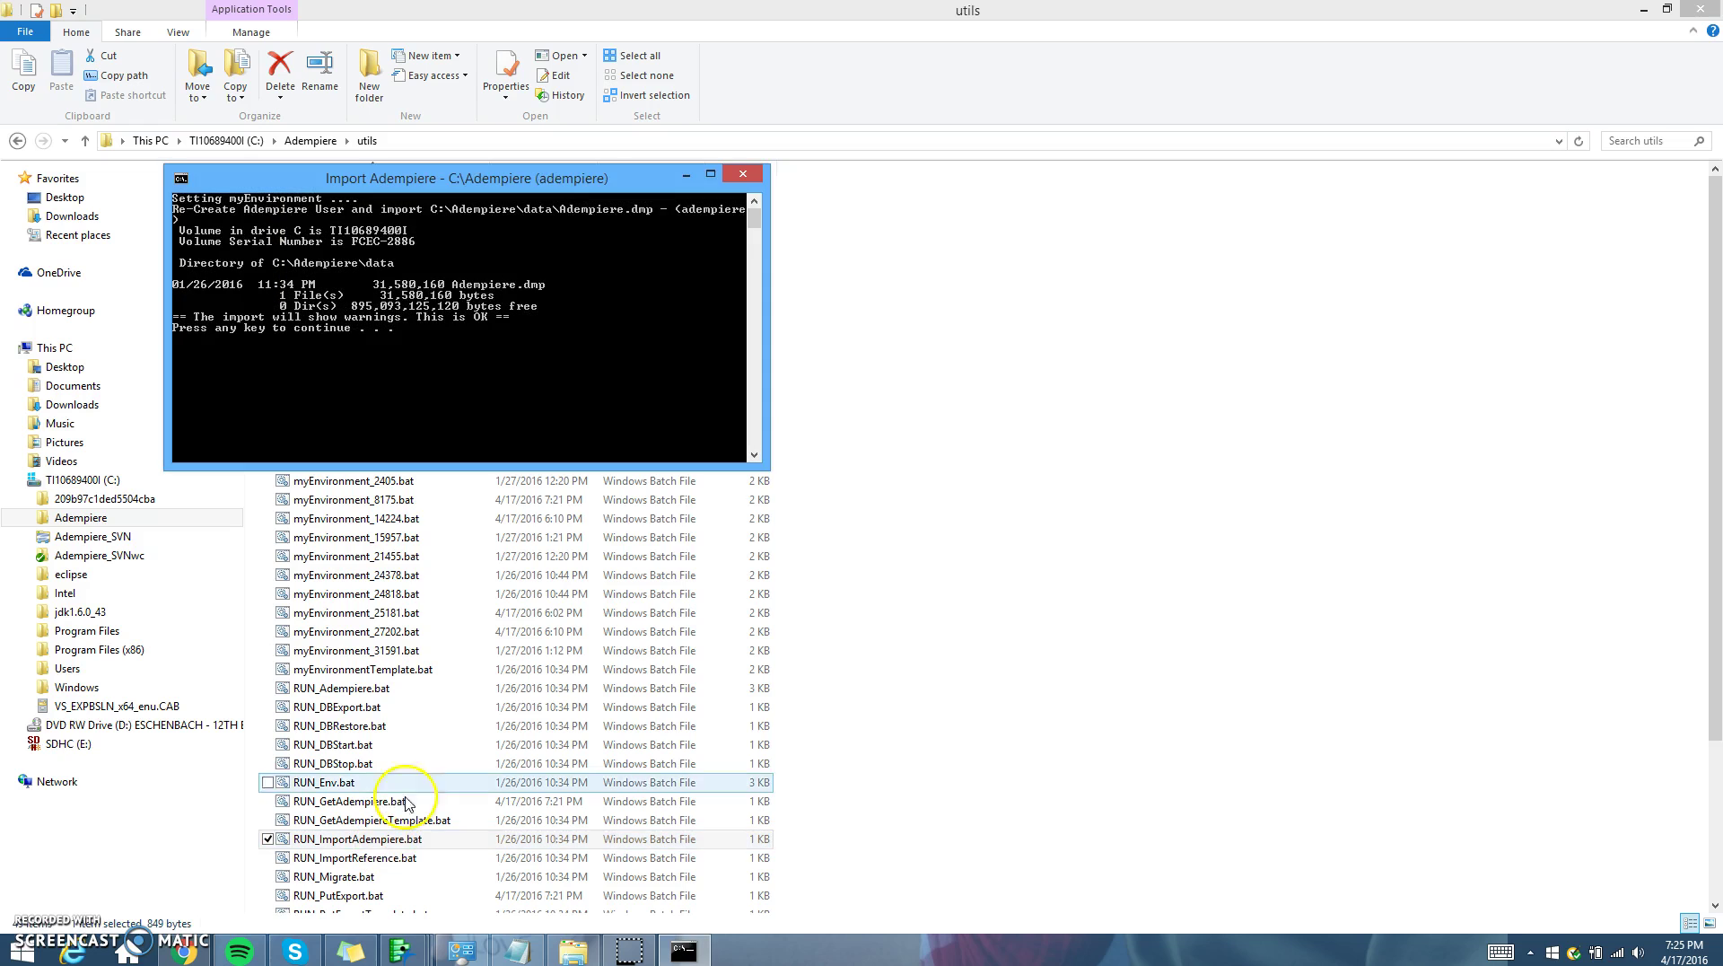
key("Return")
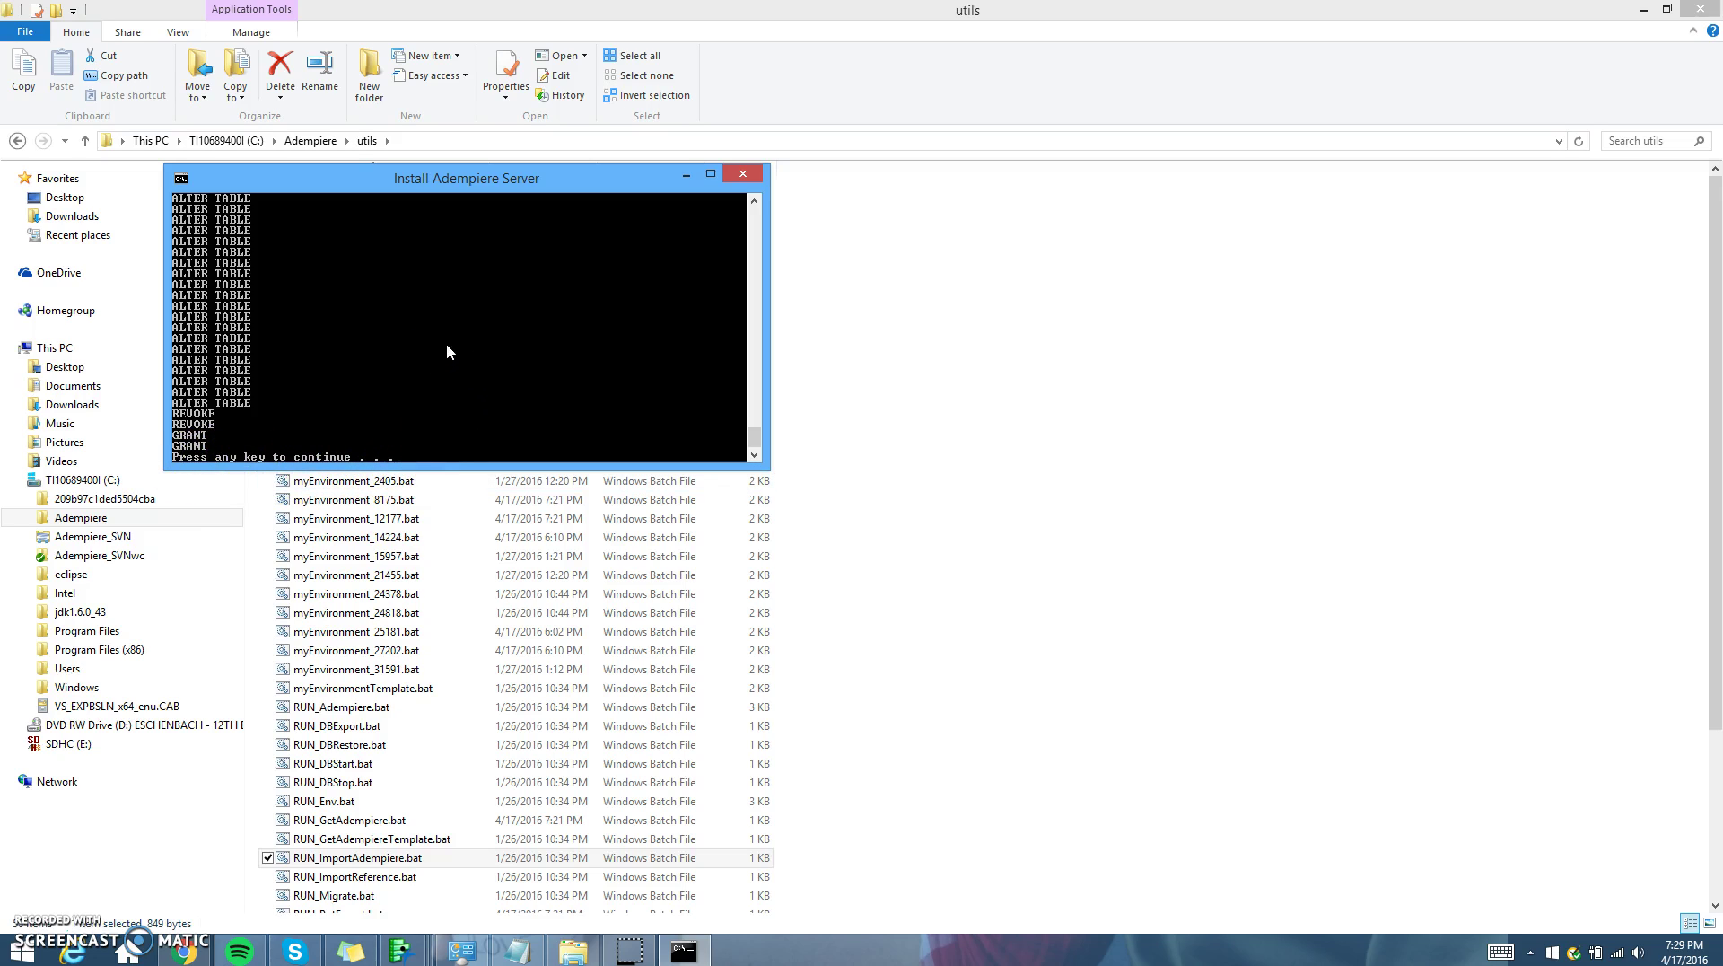
key("Return")
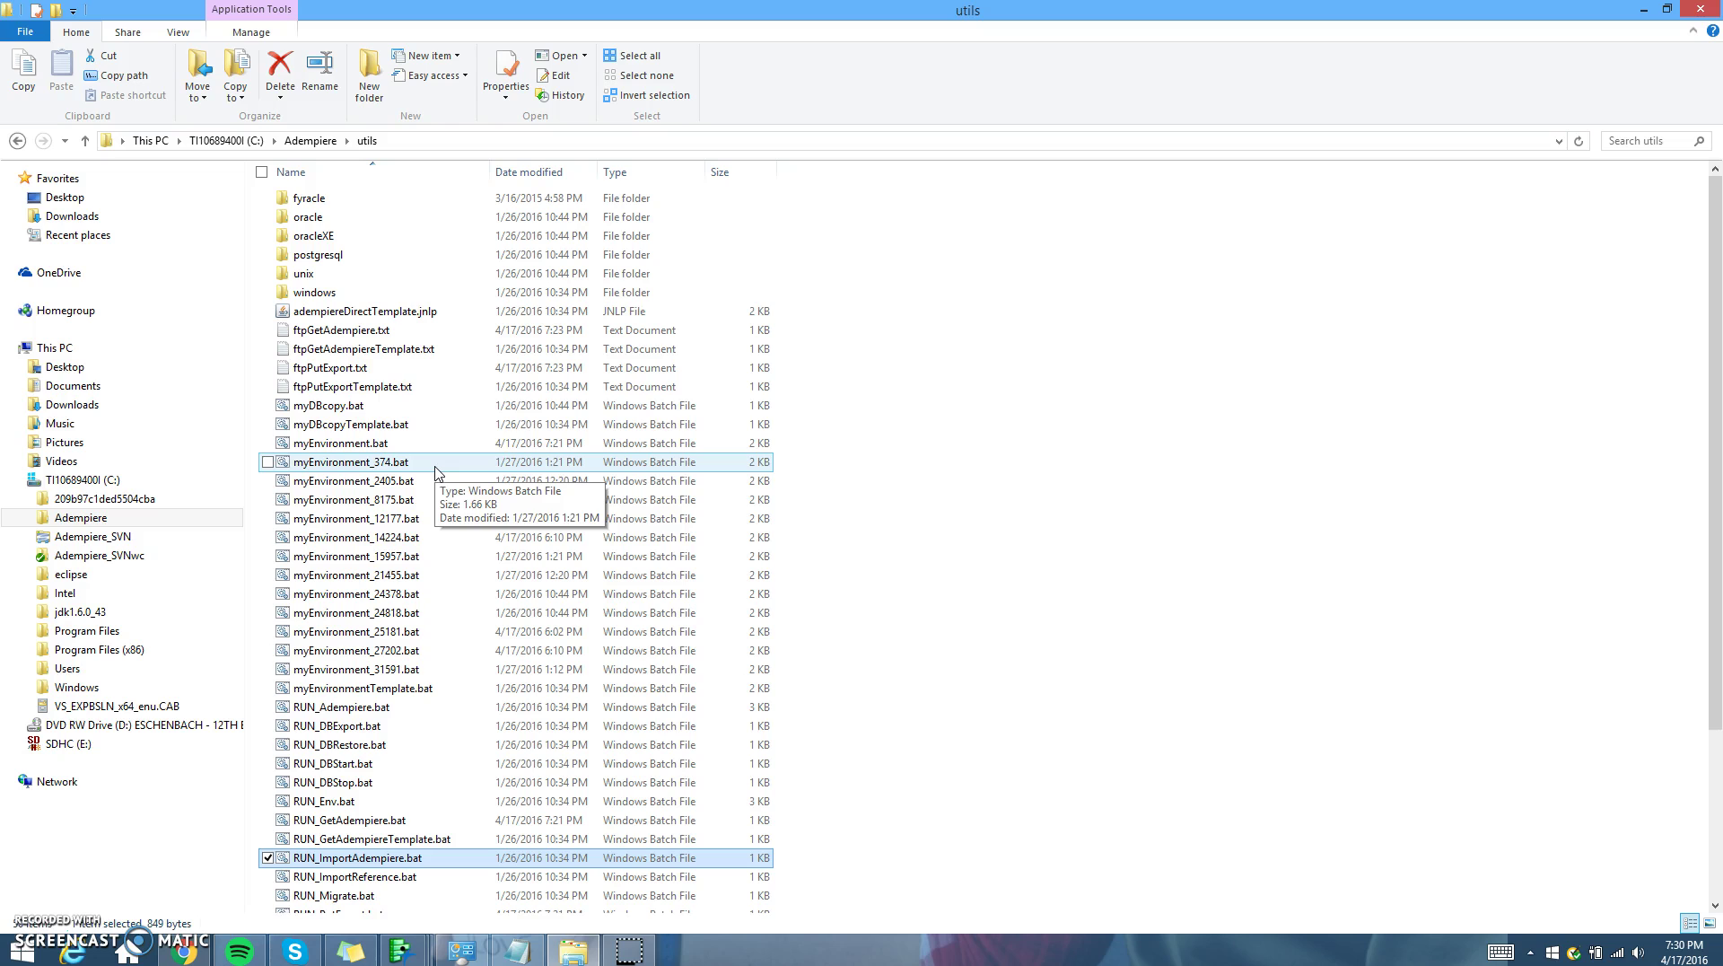
- Start the client with RUN_Adempiere.bat from the Adempiere folder and open the login's server connection settings
left_click(114, 519)
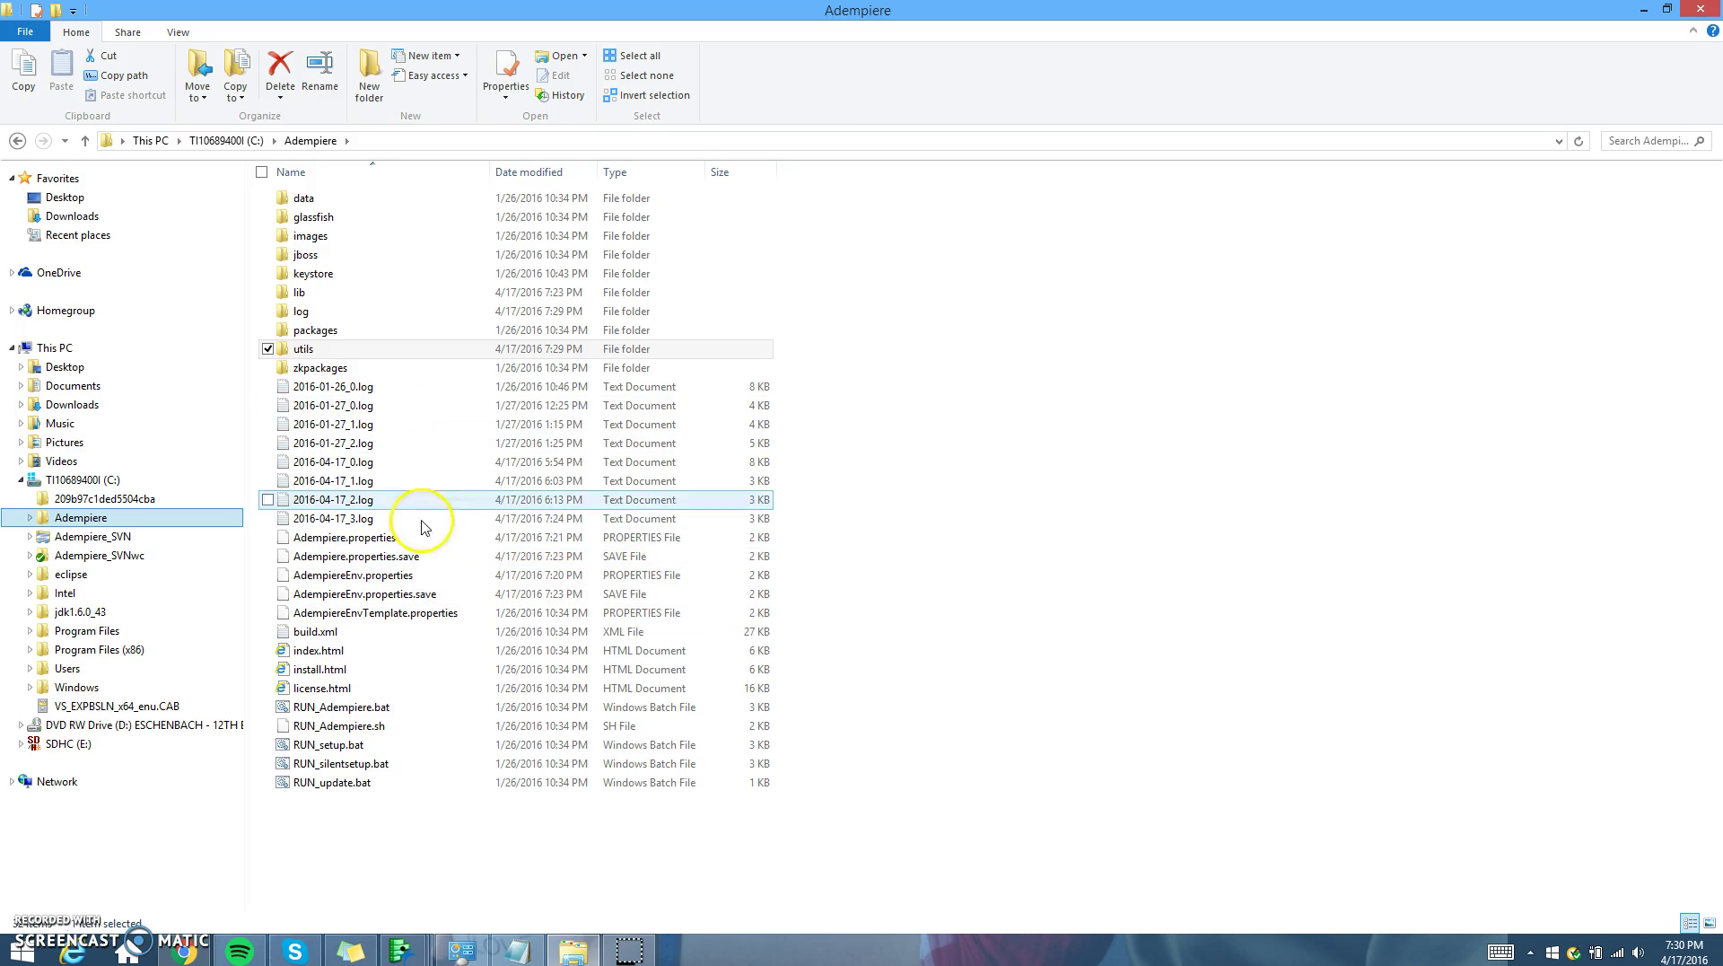
double_click(411, 713)
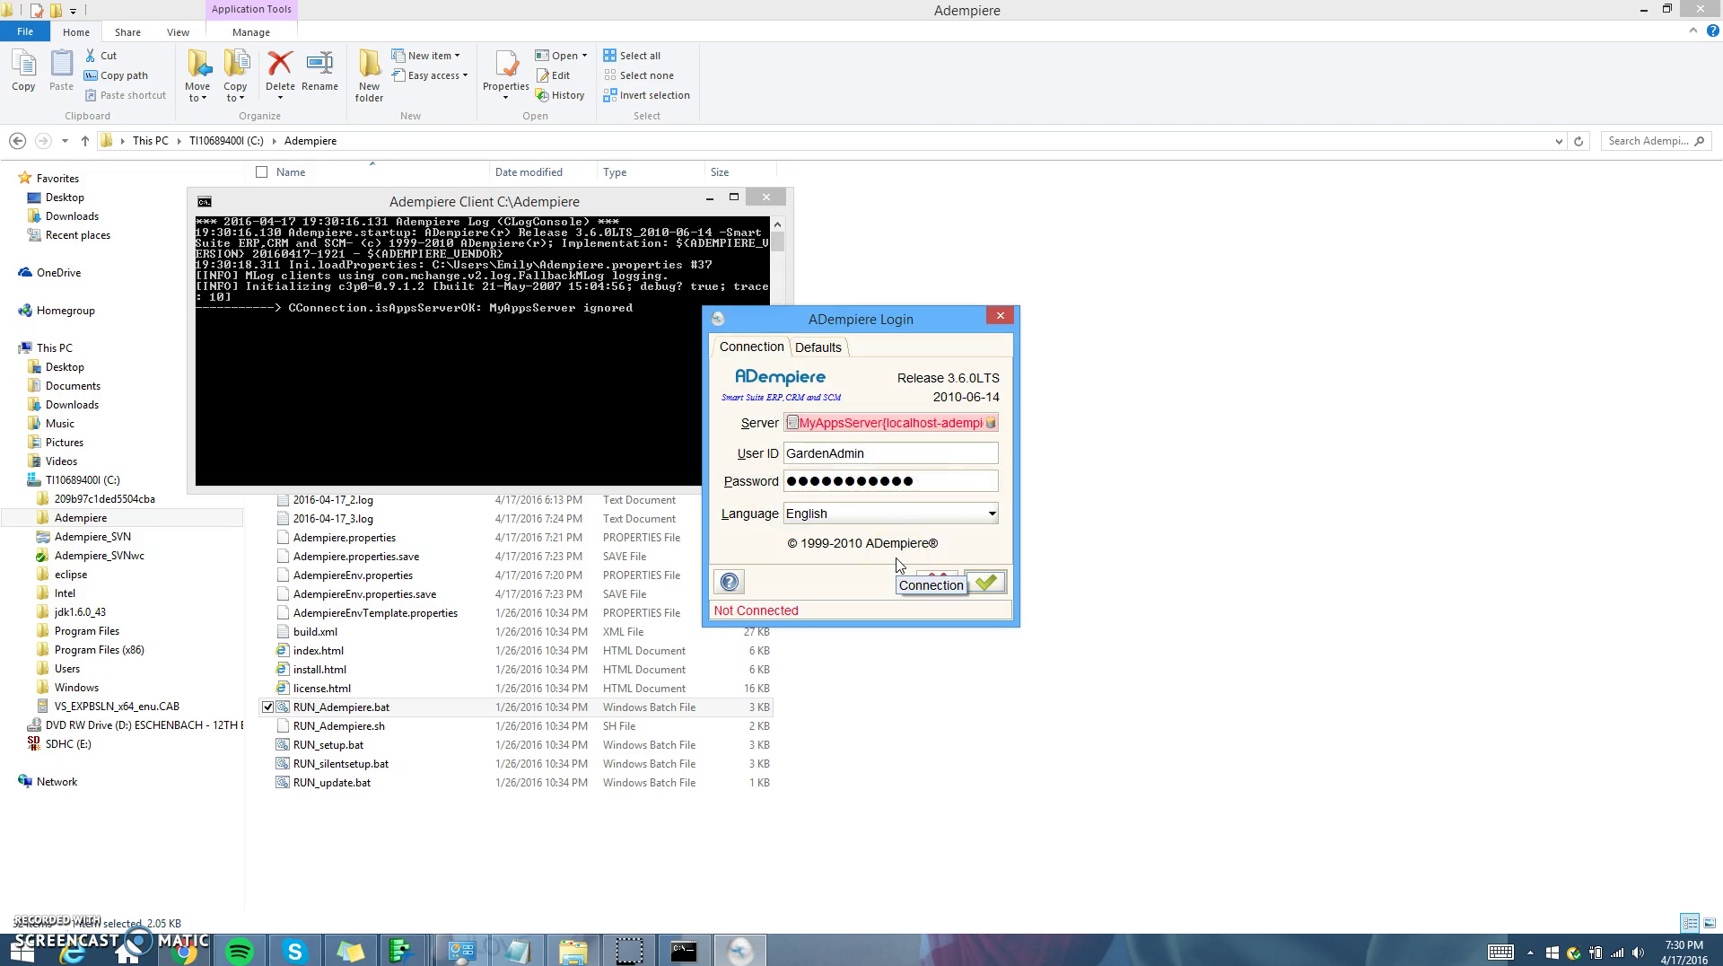
left_click(886, 420)
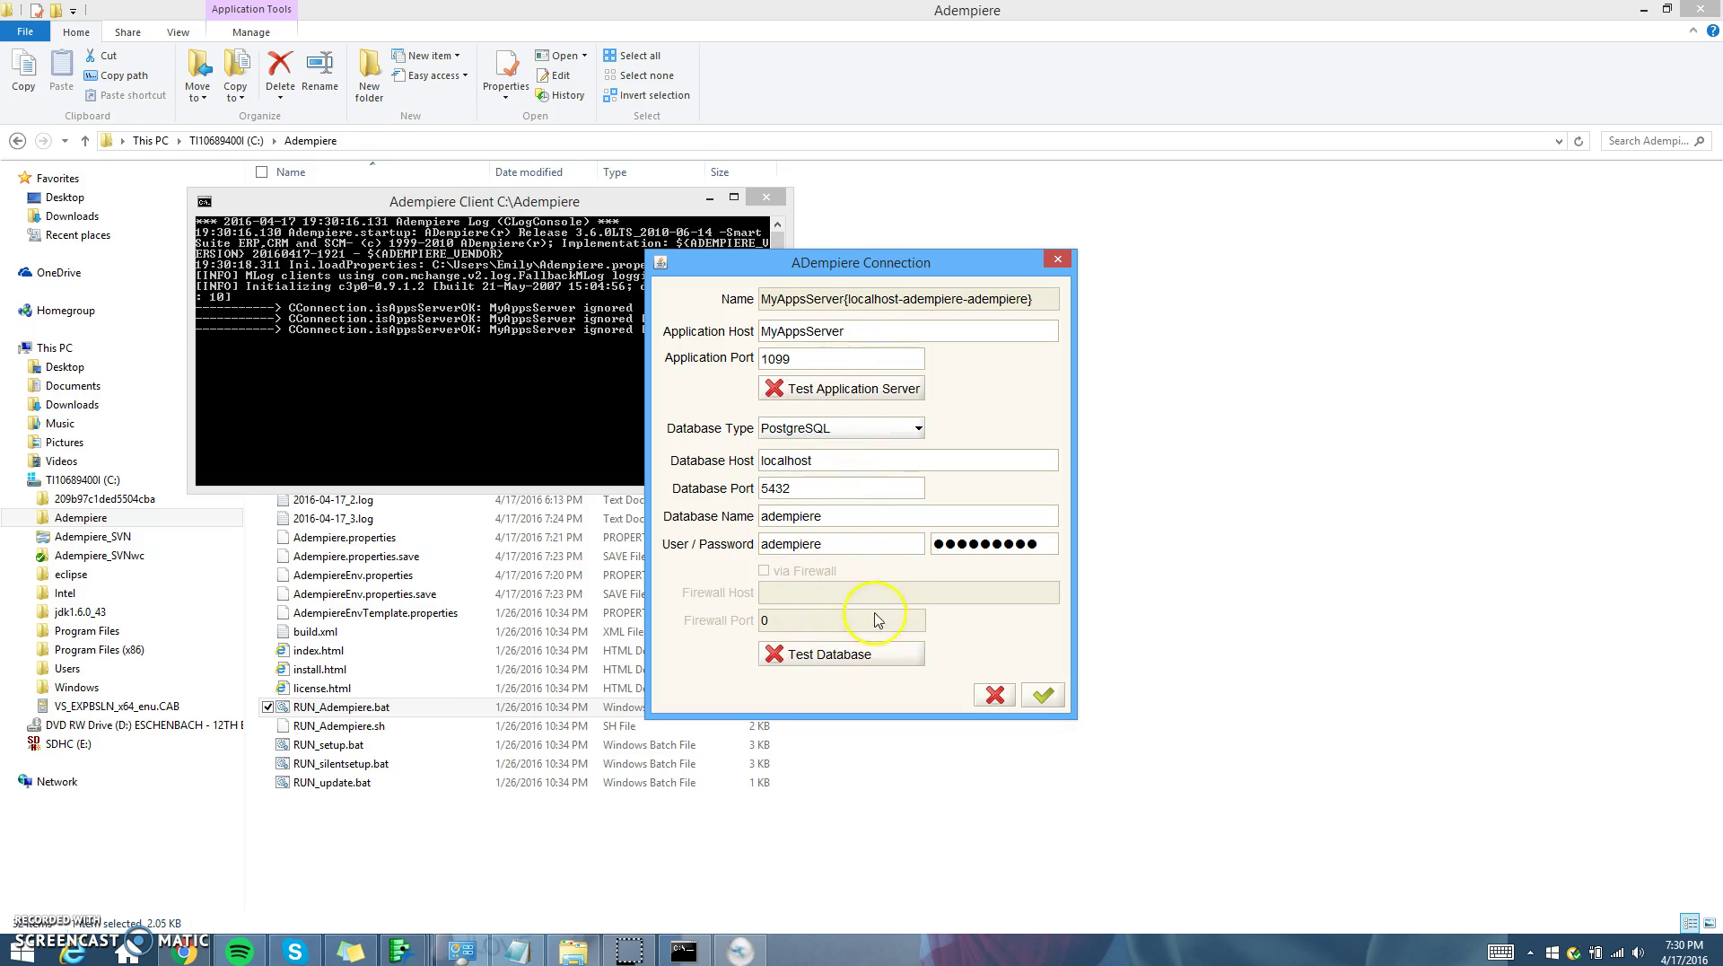
- Test the PostgreSQL connection to the adempiere database on localhost and accept the connection settings
left_click(848, 666)
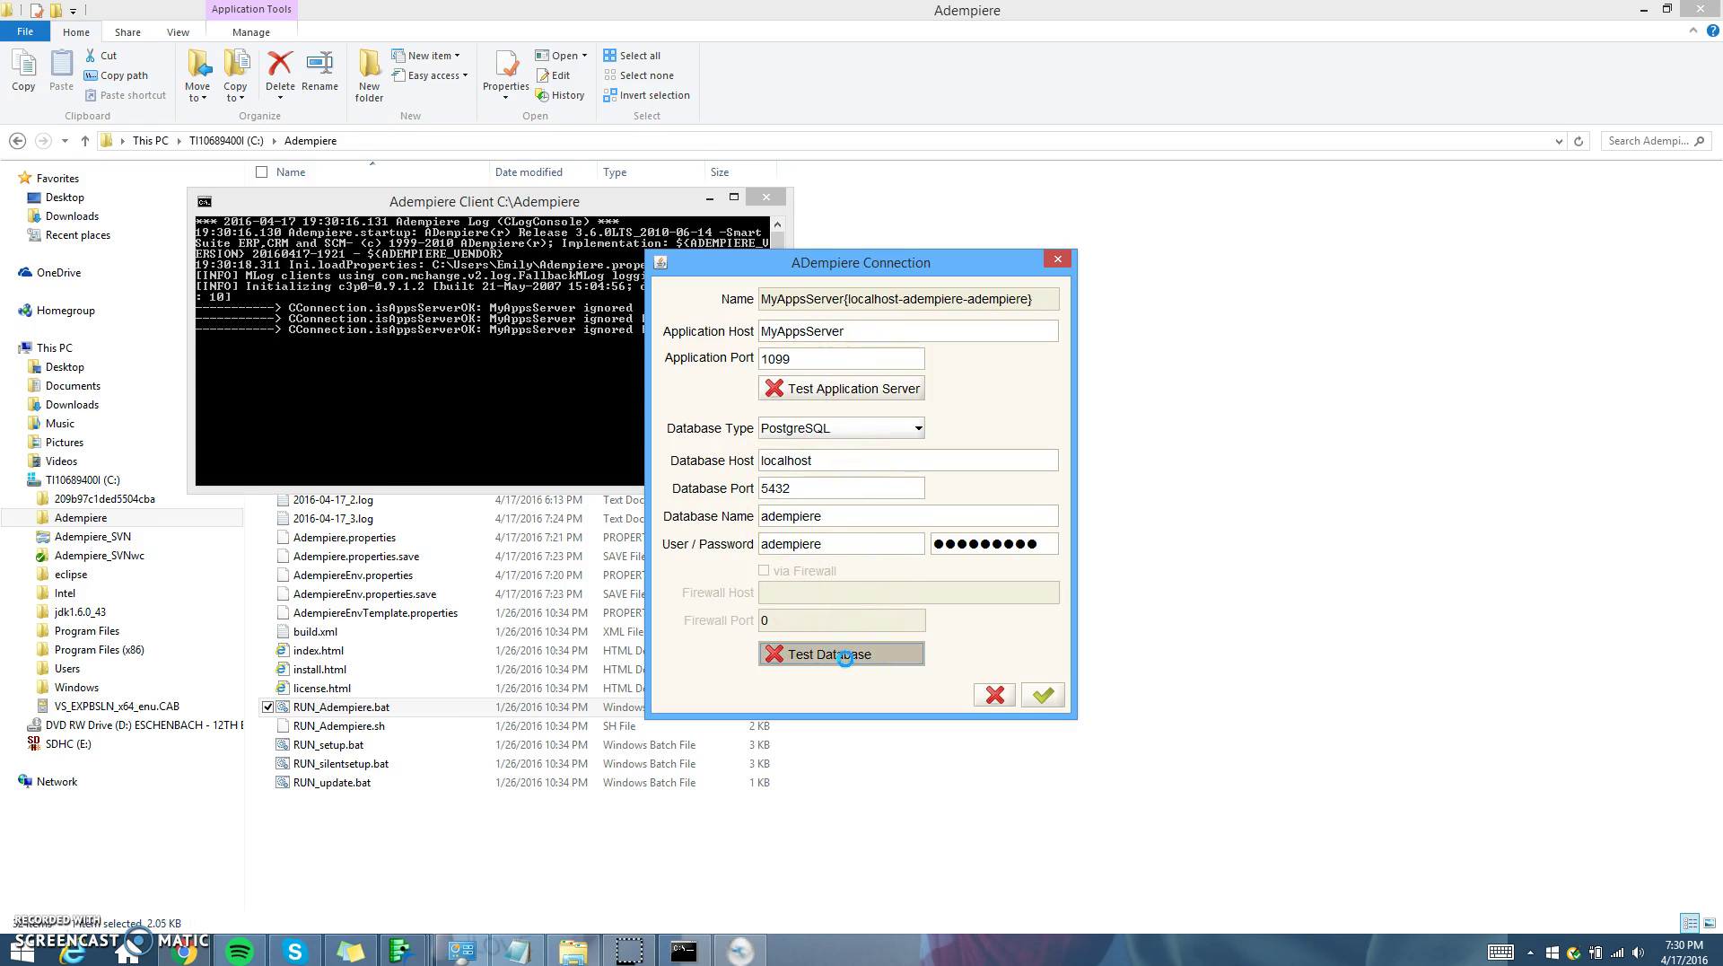
left_click(808, 461)
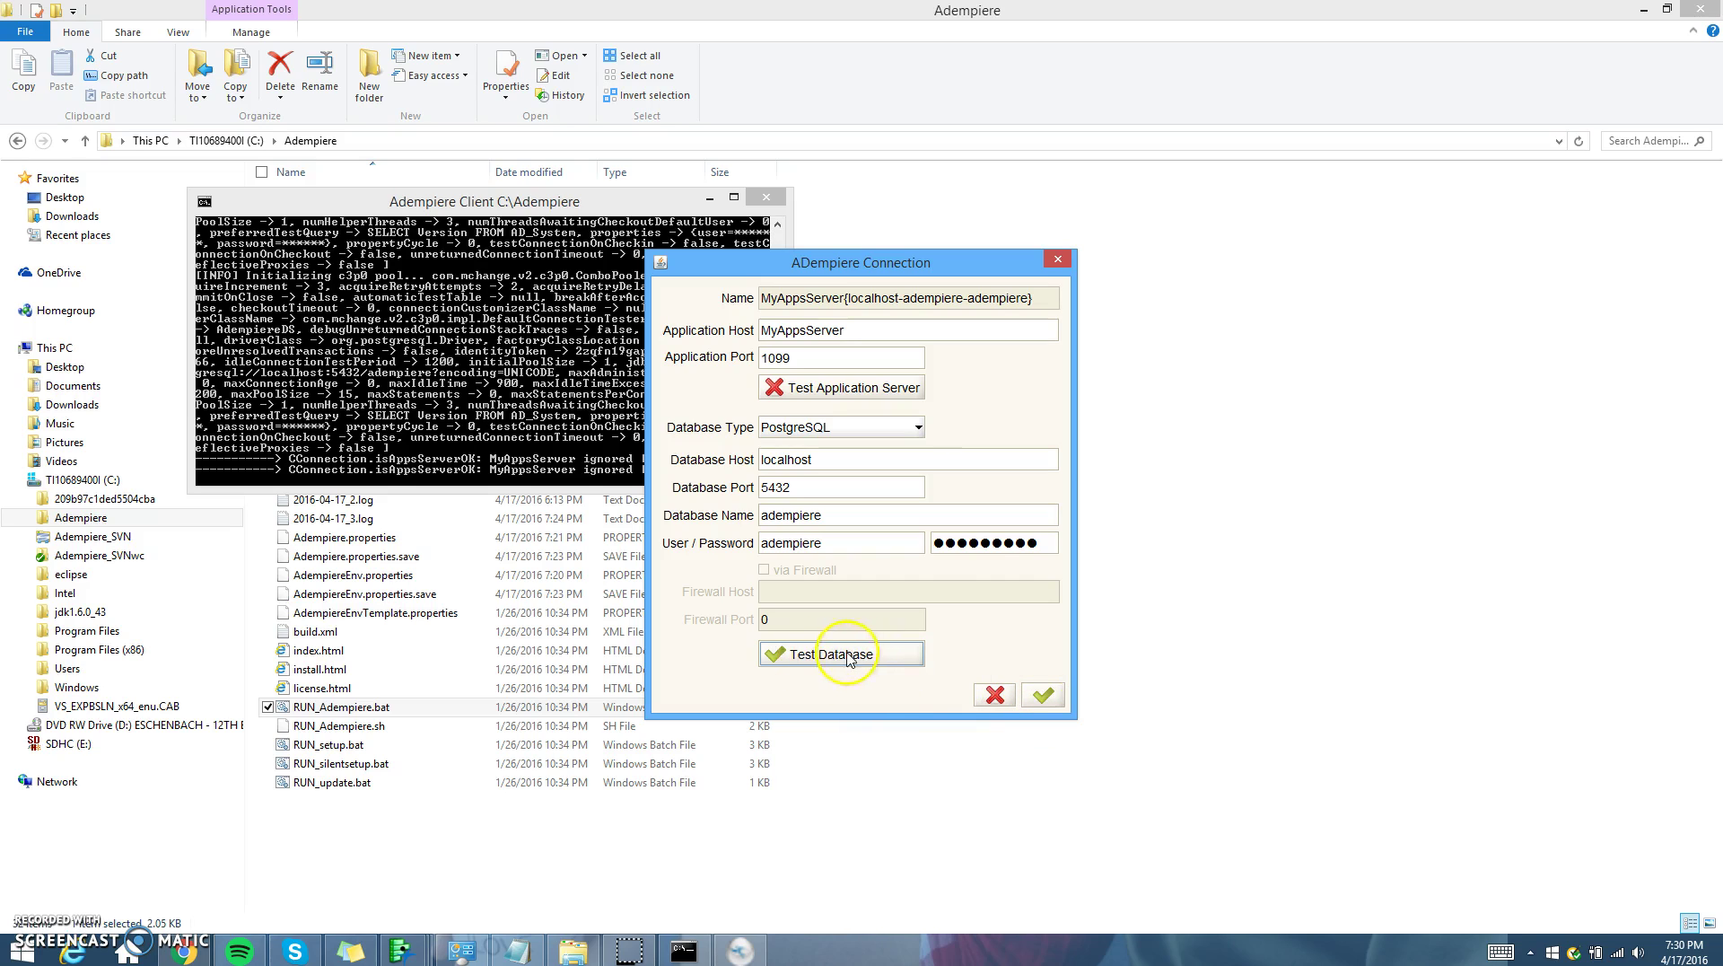
left_click(1056, 700)
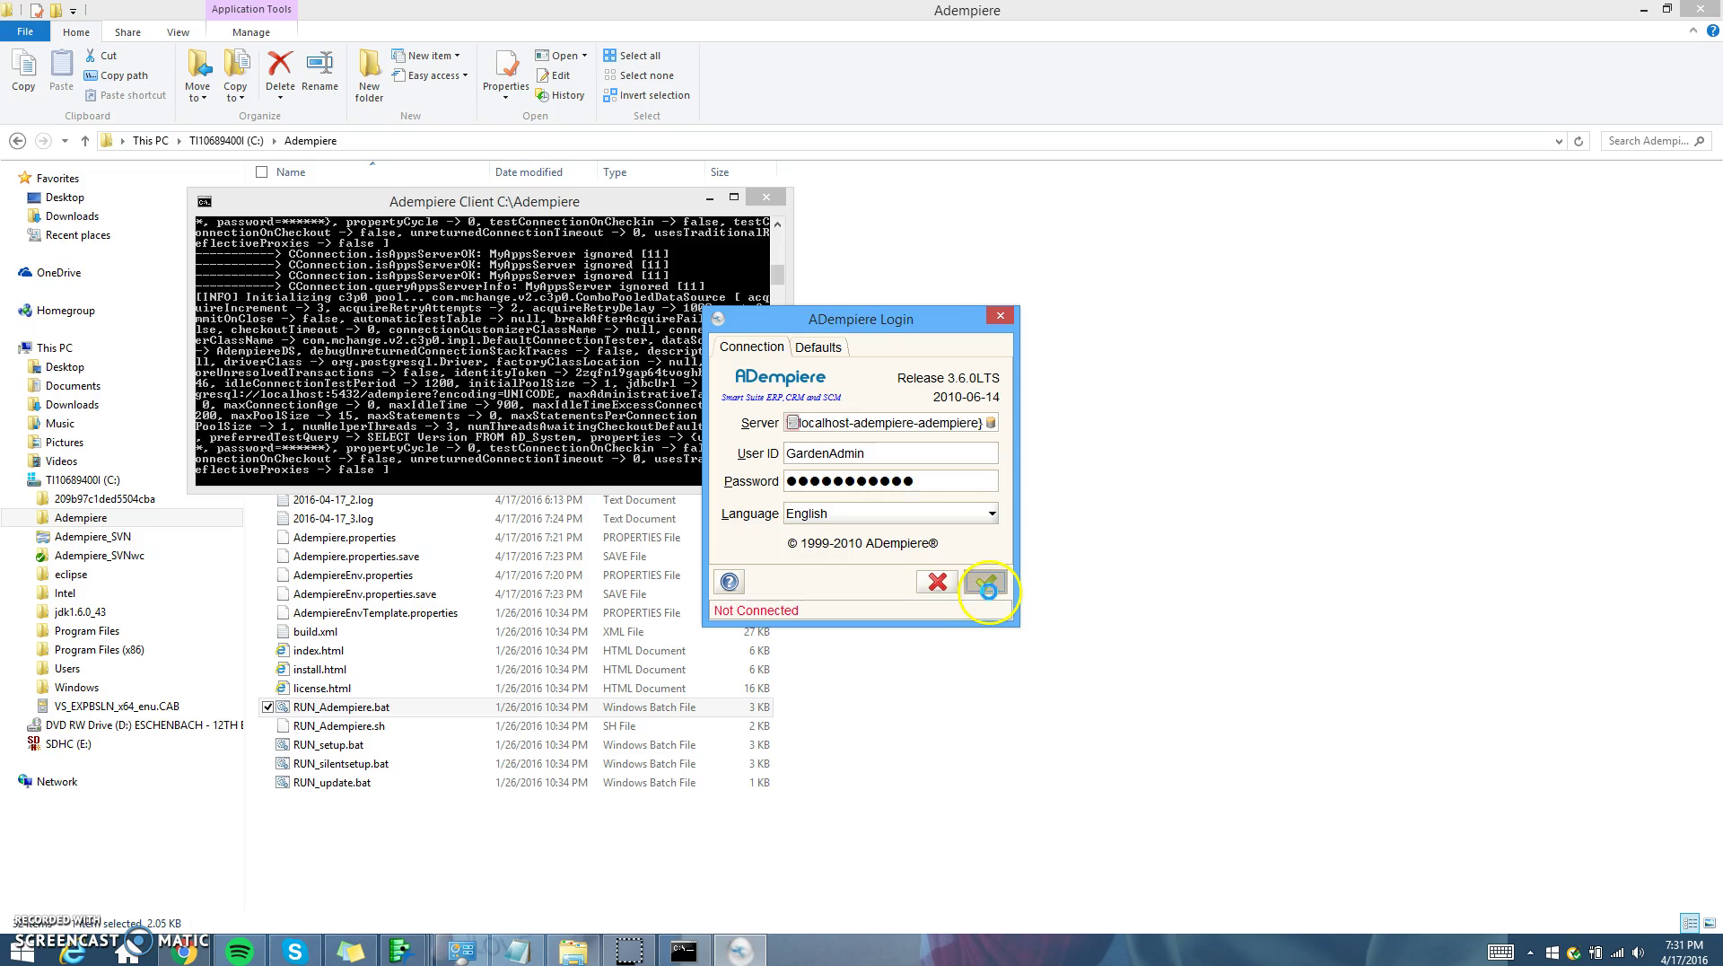
- Log in with the filled-in credentials, accept the GardenWorld Admin defaults, and show the application's main menu tree
left_click(987, 585)
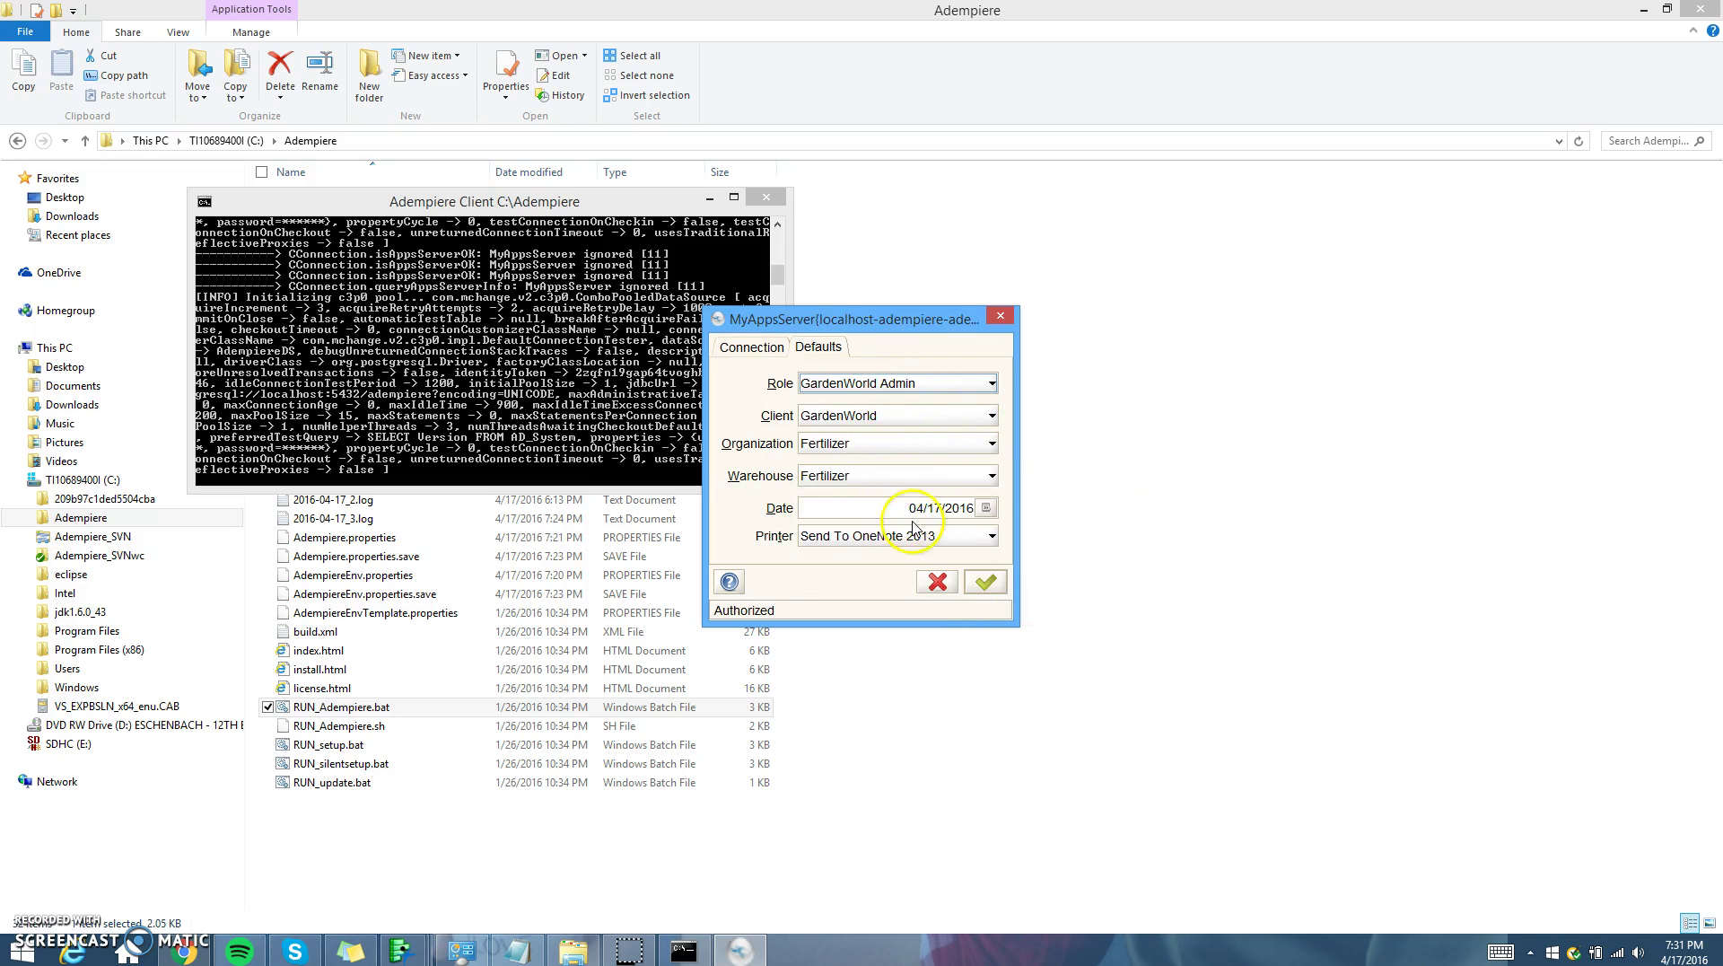
left_click(985, 584)
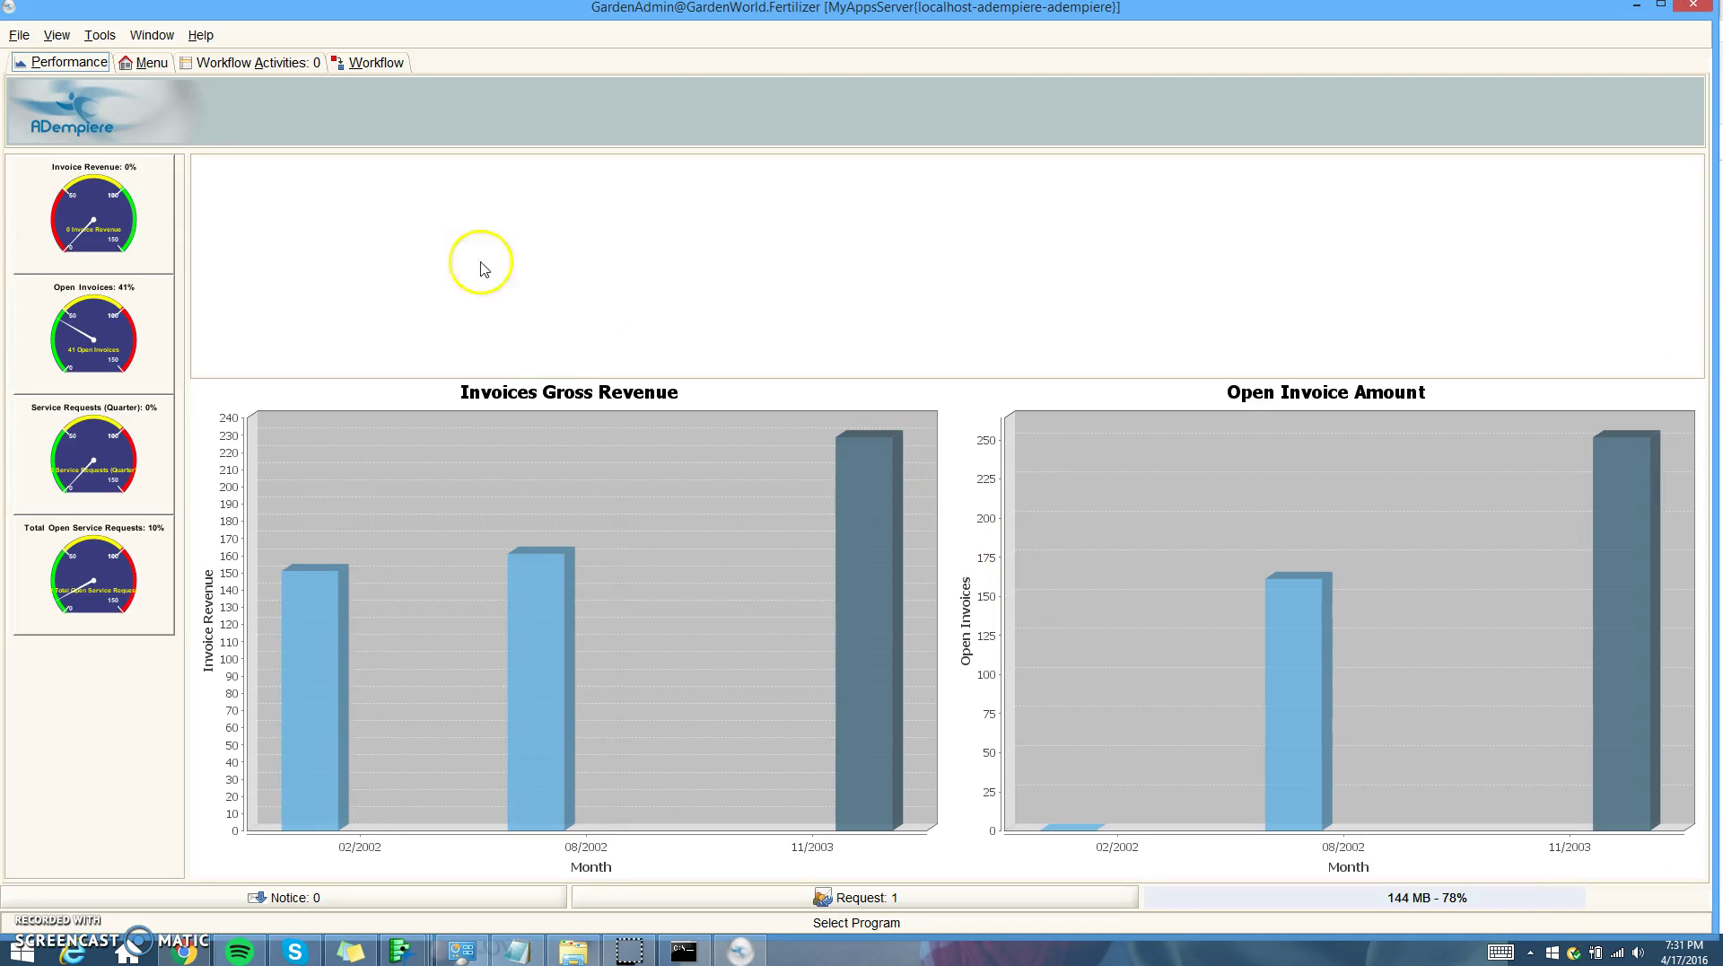
left_click(146, 62)
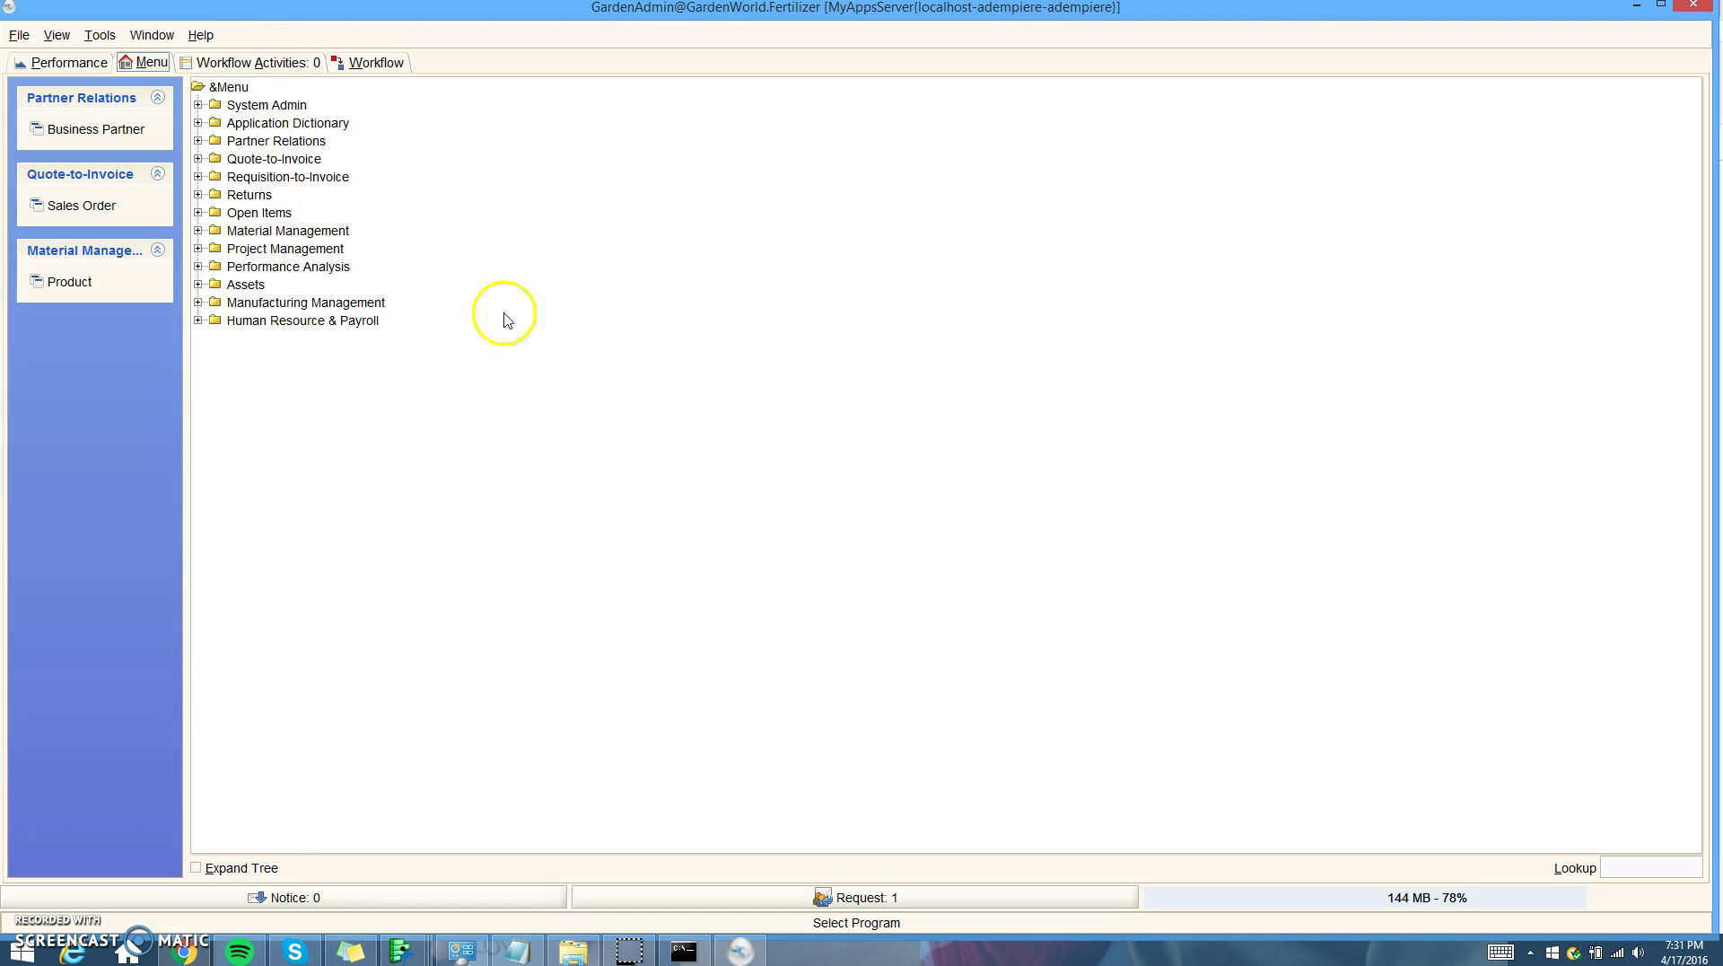
- Find and launch pgAdmin III through the Windows search, and connect to the PostgreSQL 9.5 server
mouse_move(1710, 188)
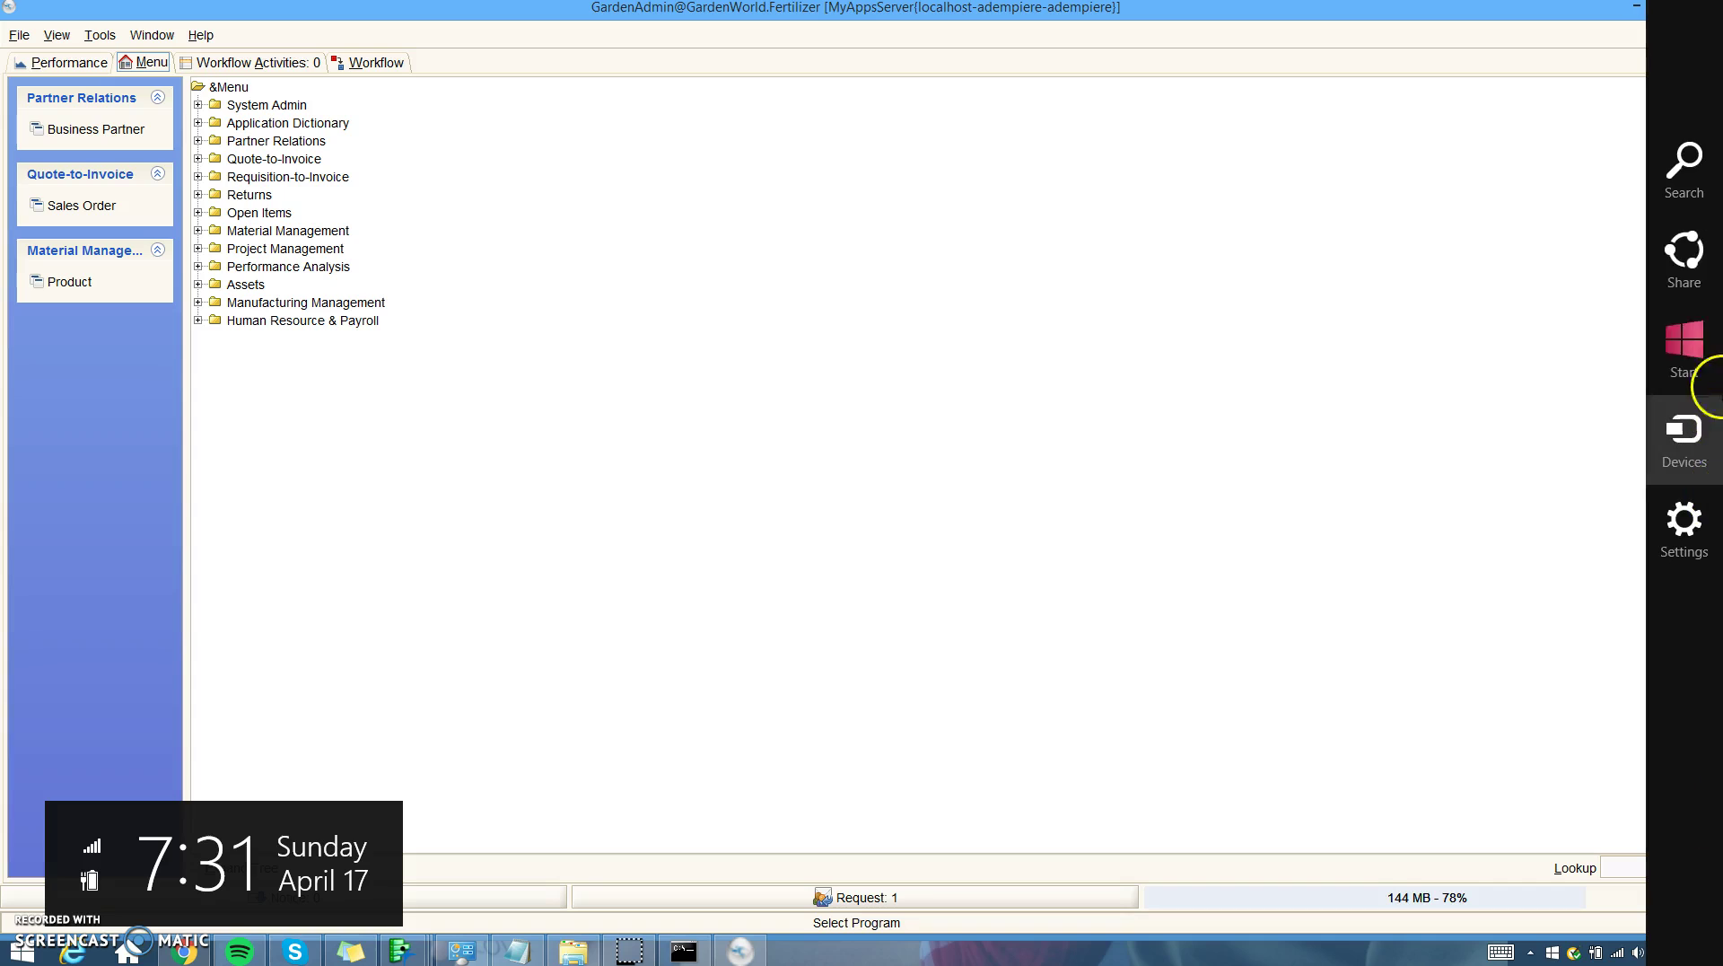
left_click(1703, 187)
type("PgAdmin III")
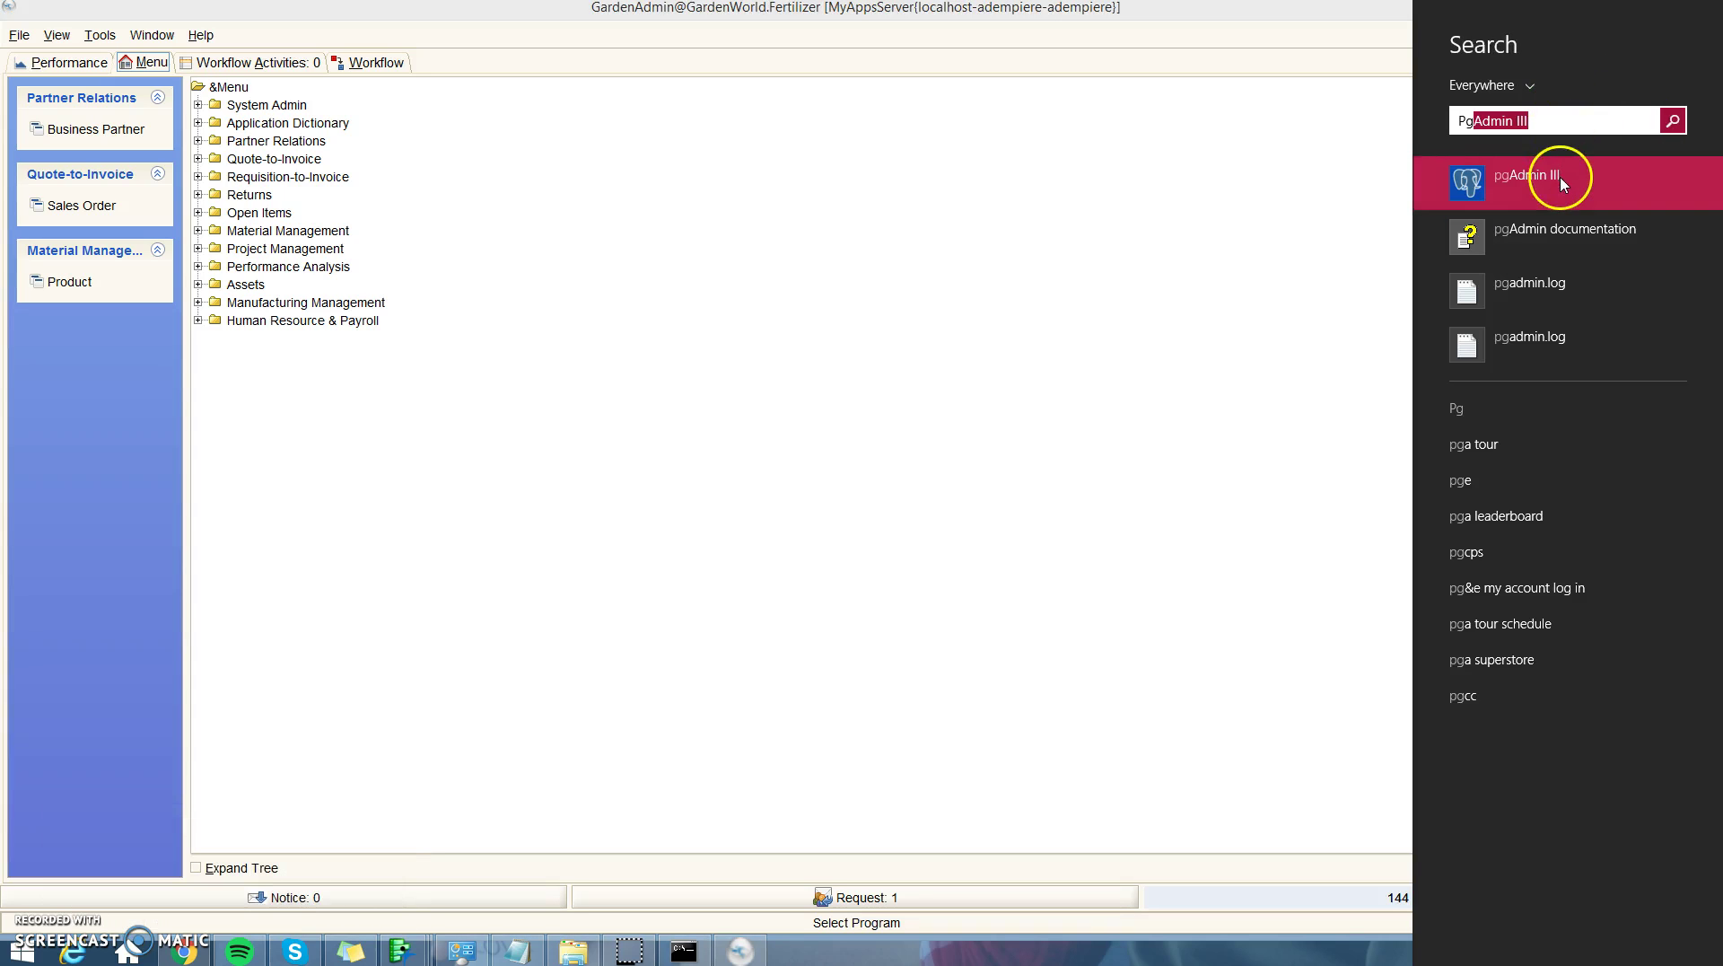
left_click(1560, 176)
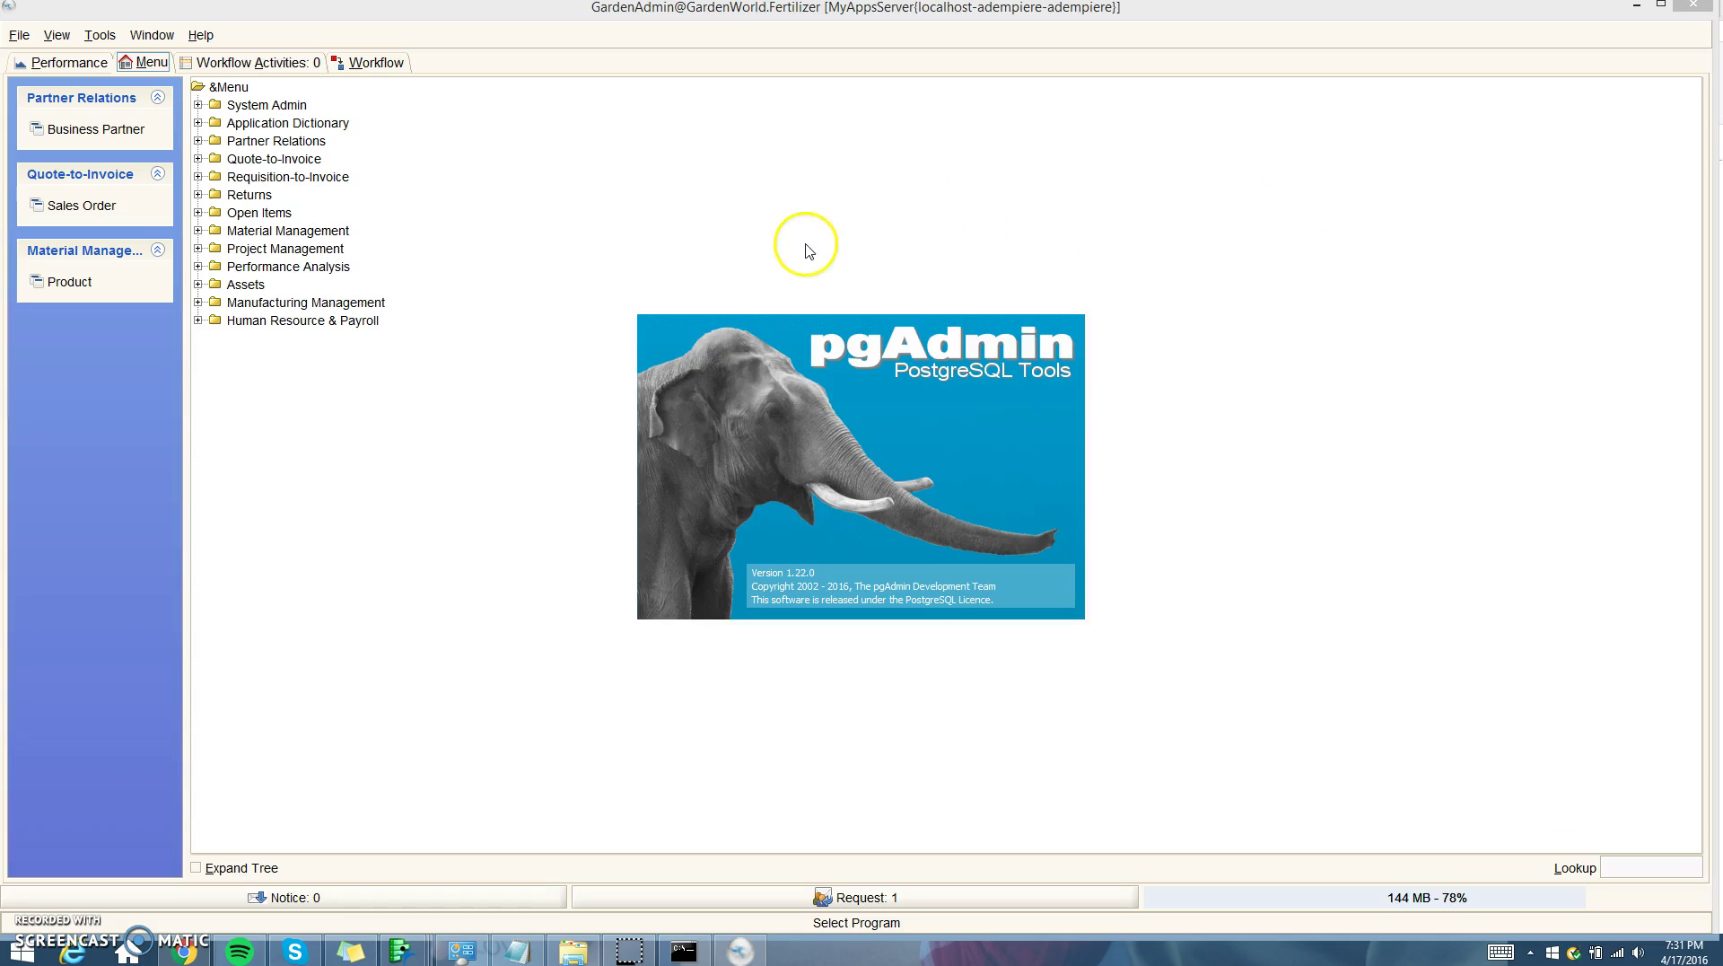
double_click(981, 137)
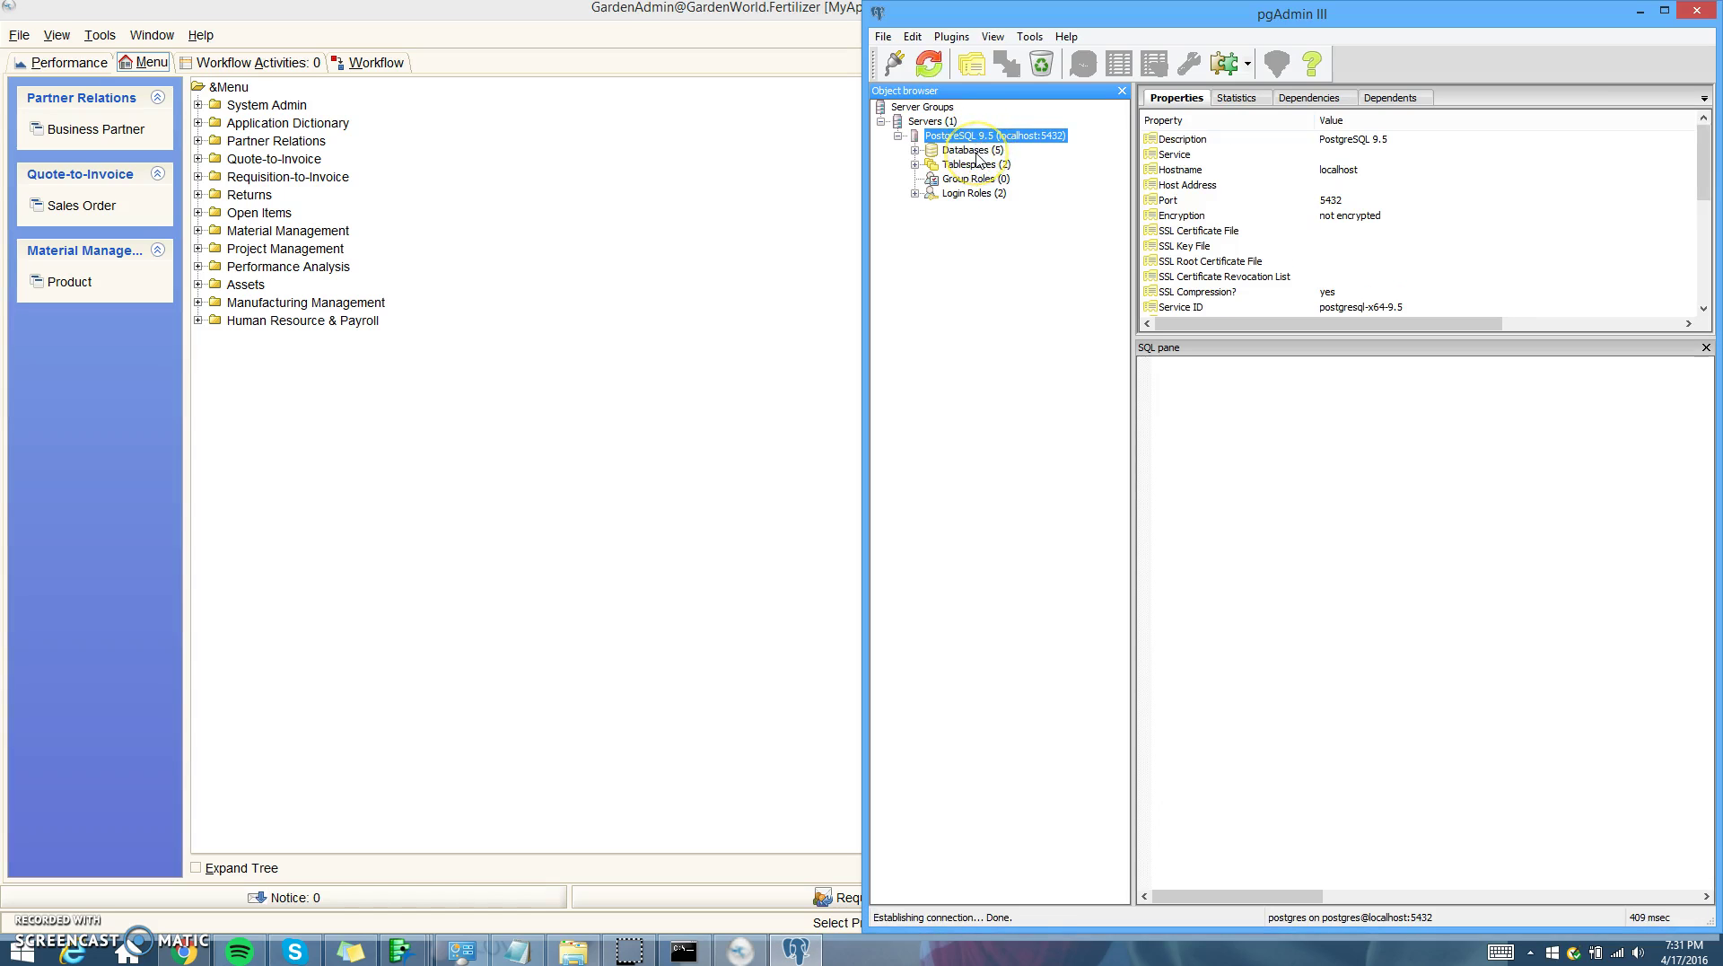
- Expand the adempiere database down to the tables of its adempiere schema and look through the table list
double_click(976, 152)
double_click(994, 208)
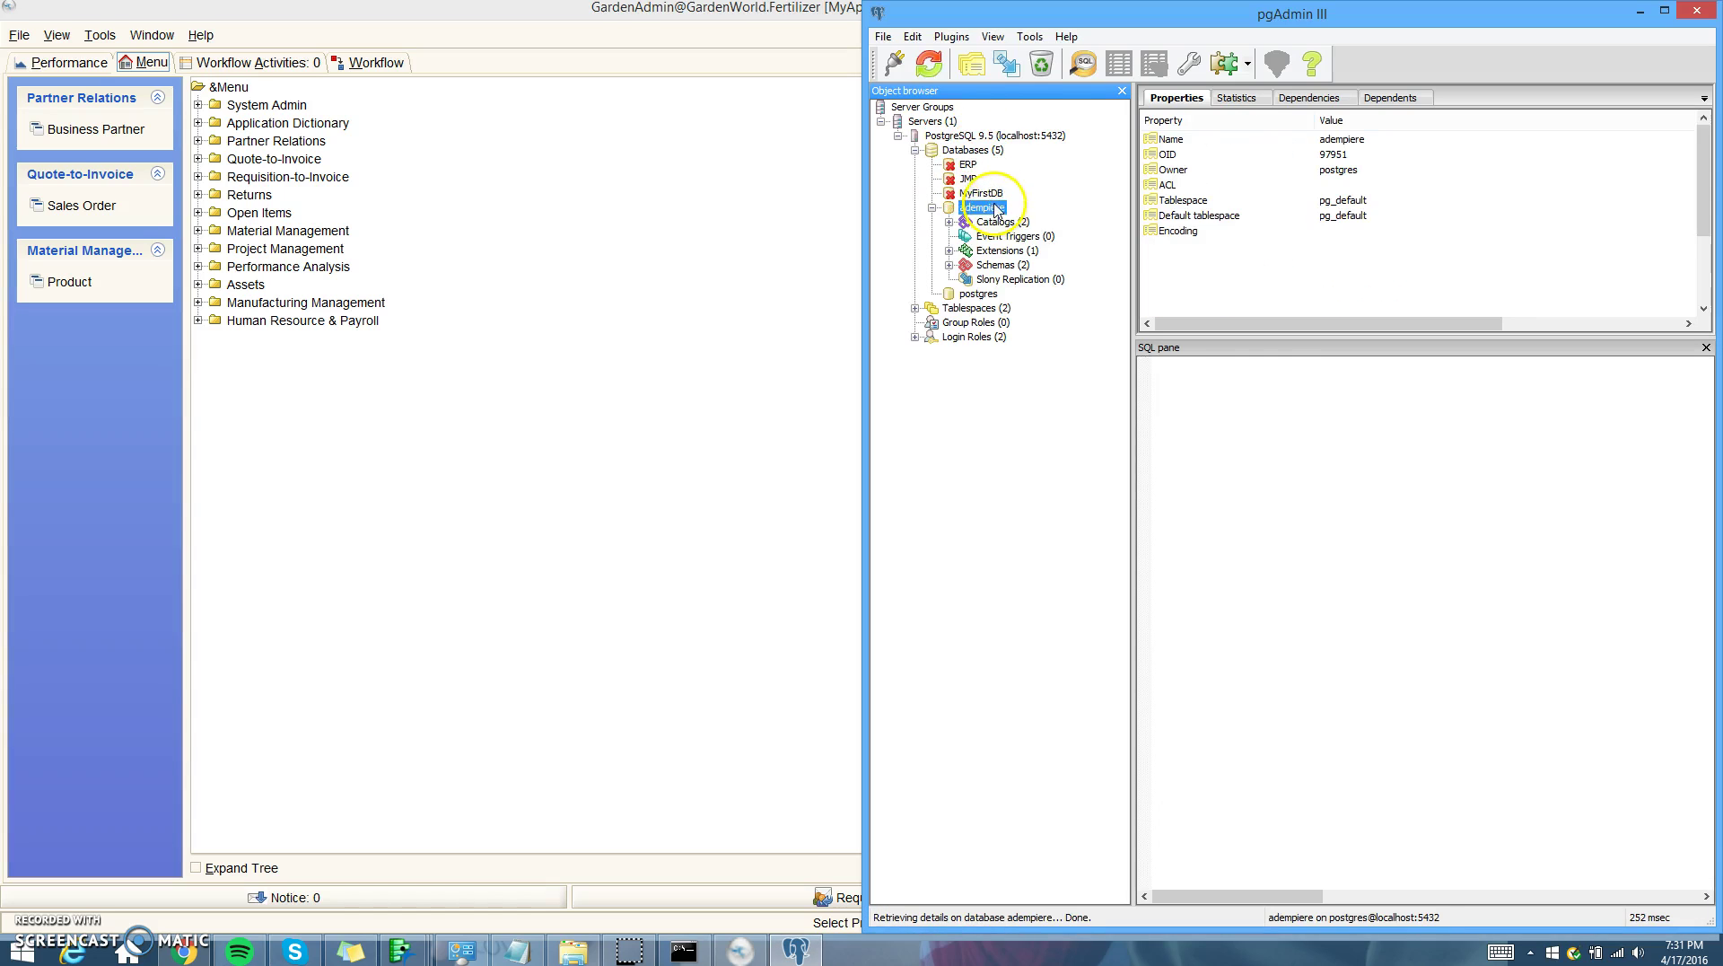
double_click(1003, 266)
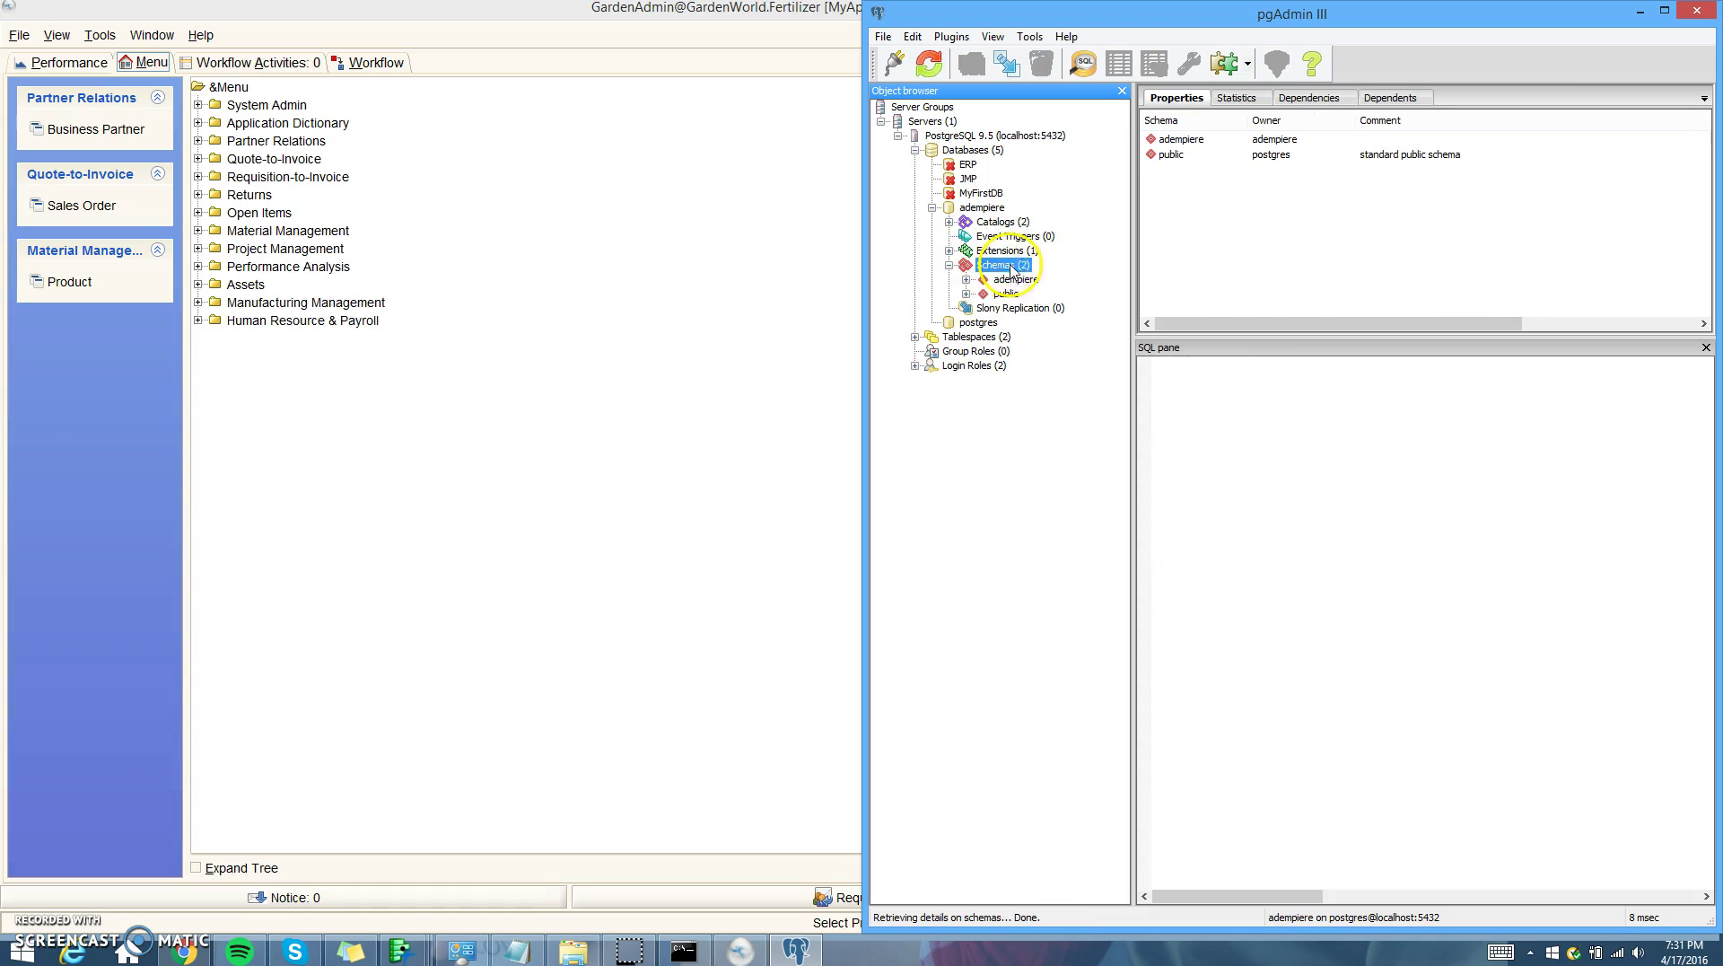
left_click(1015, 279)
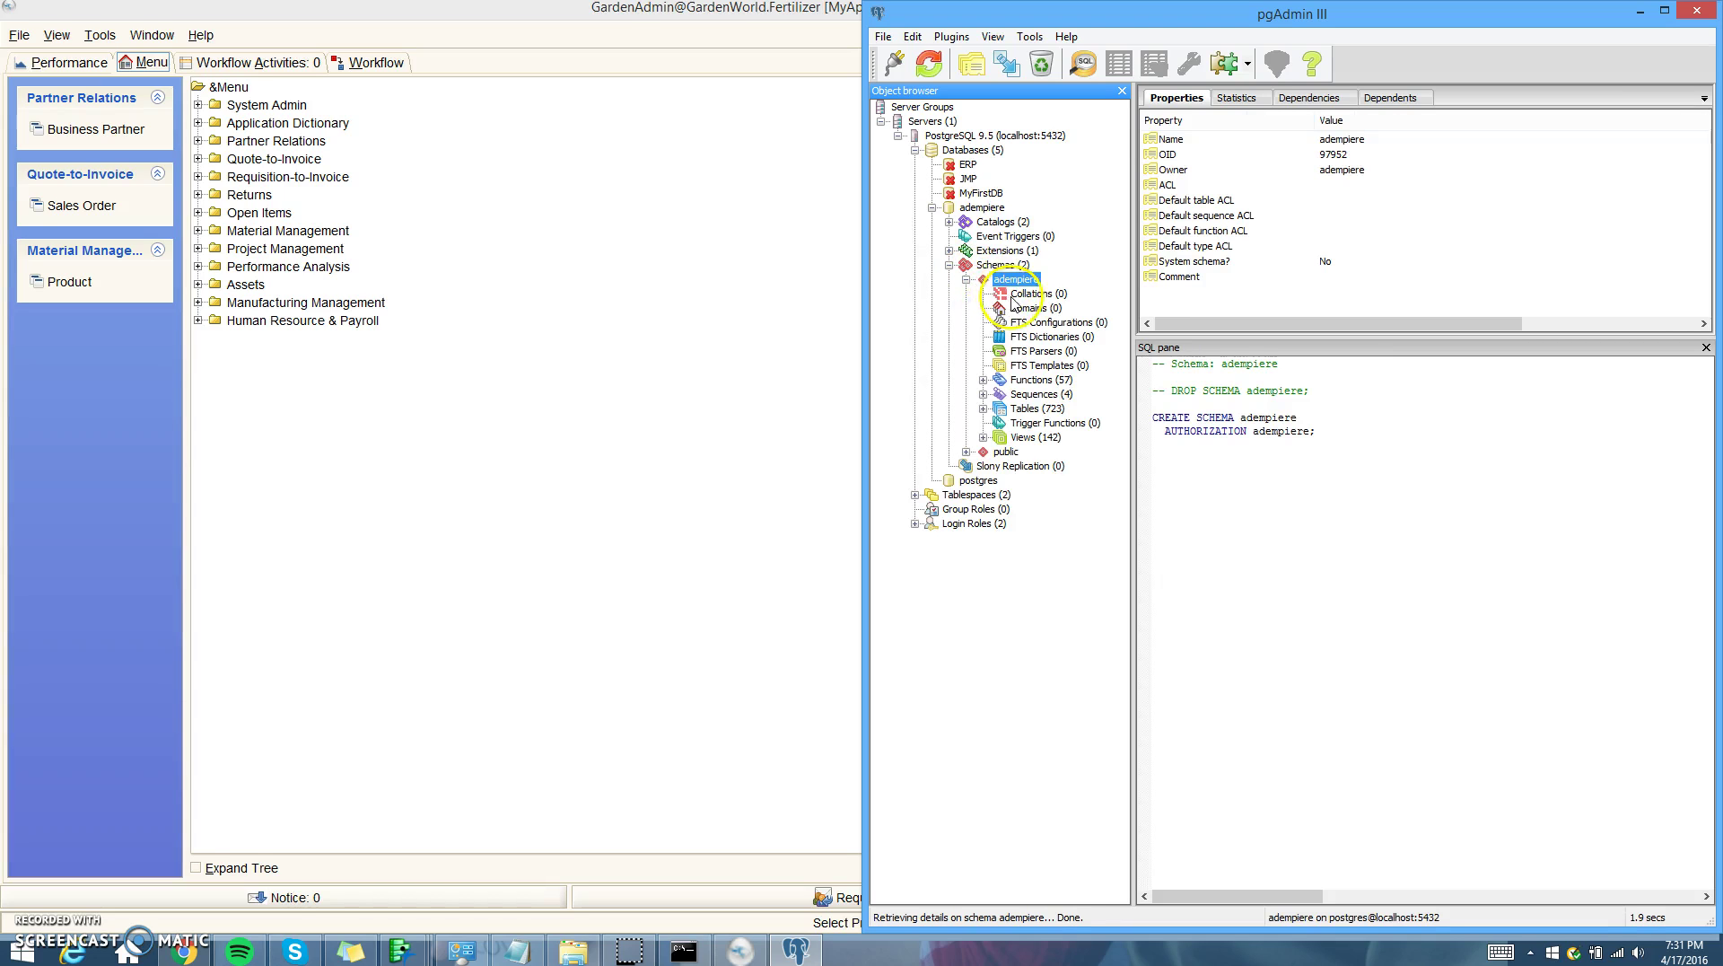
left_click(1030, 413)
double_click(1053, 413)
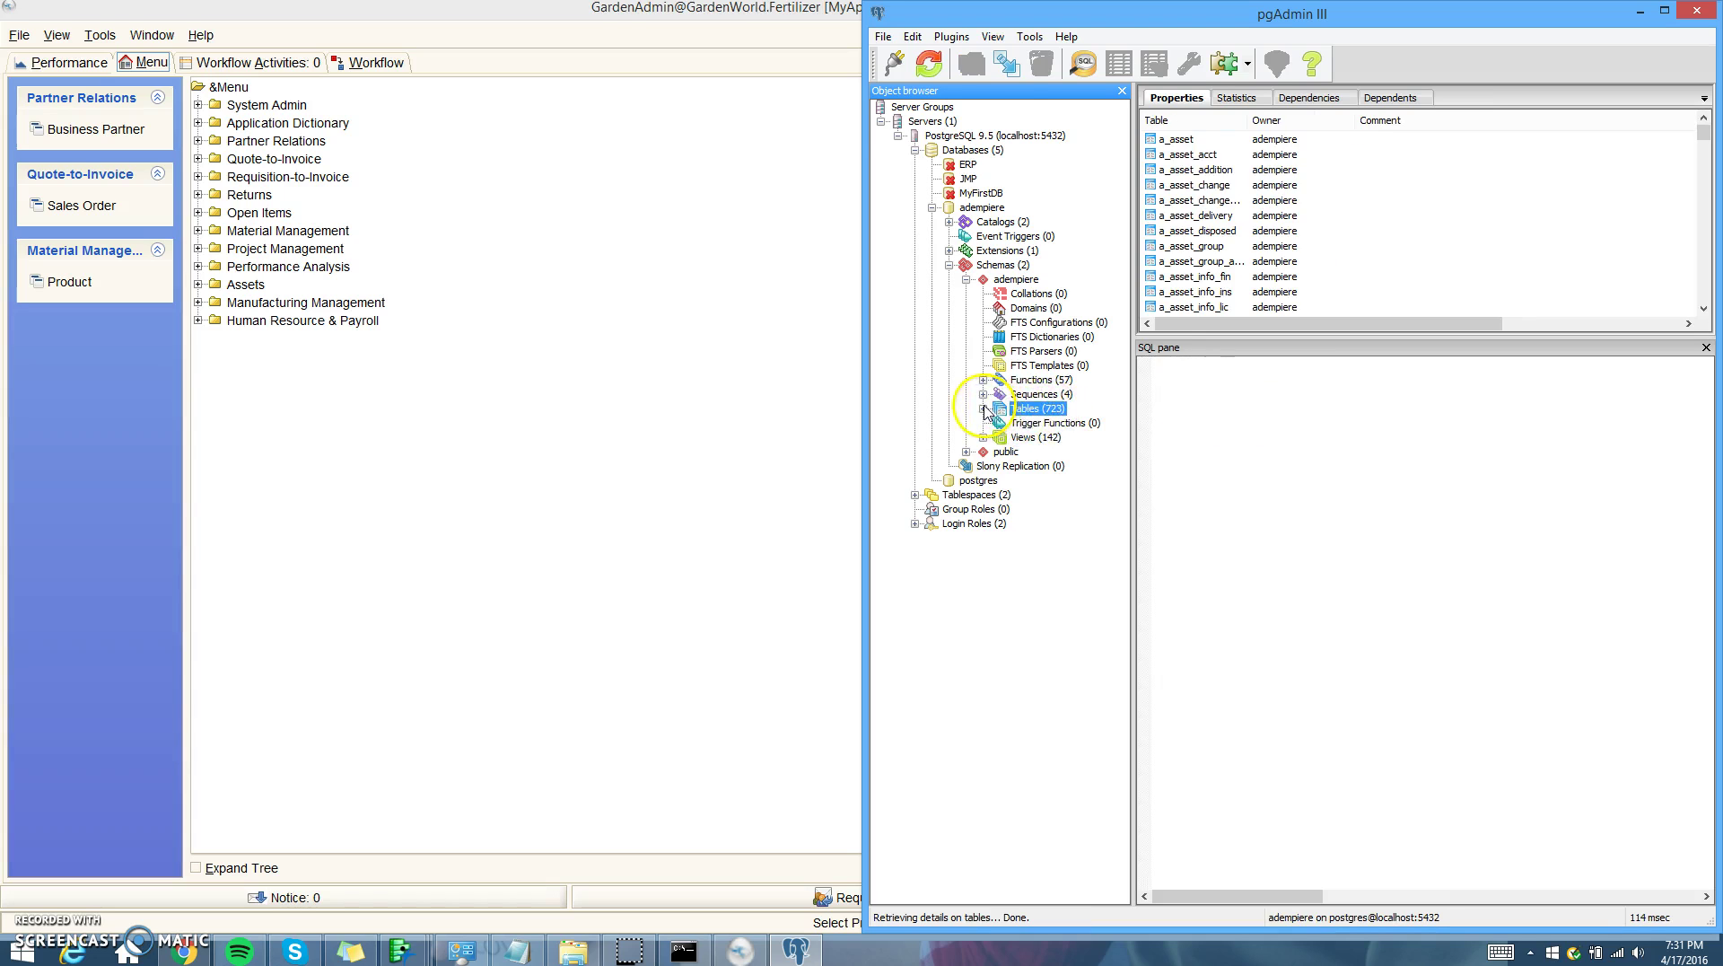
scroll(1053, 414, "down", 20)
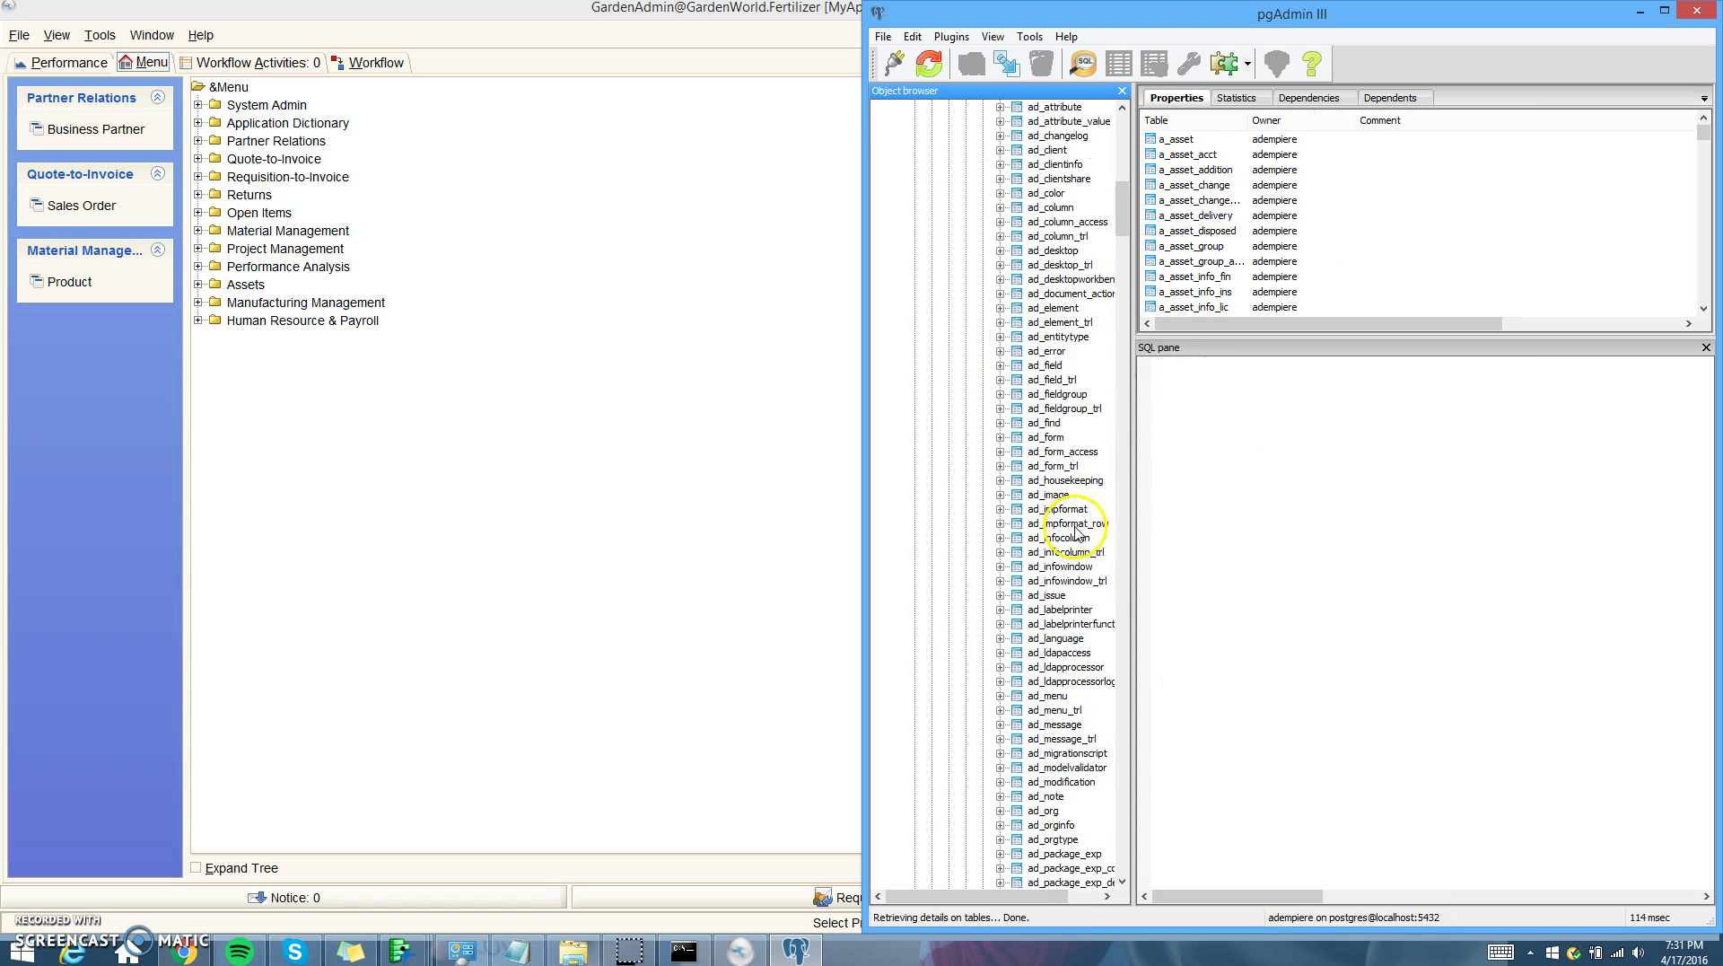
scroll(1078, 533, "up", 20)
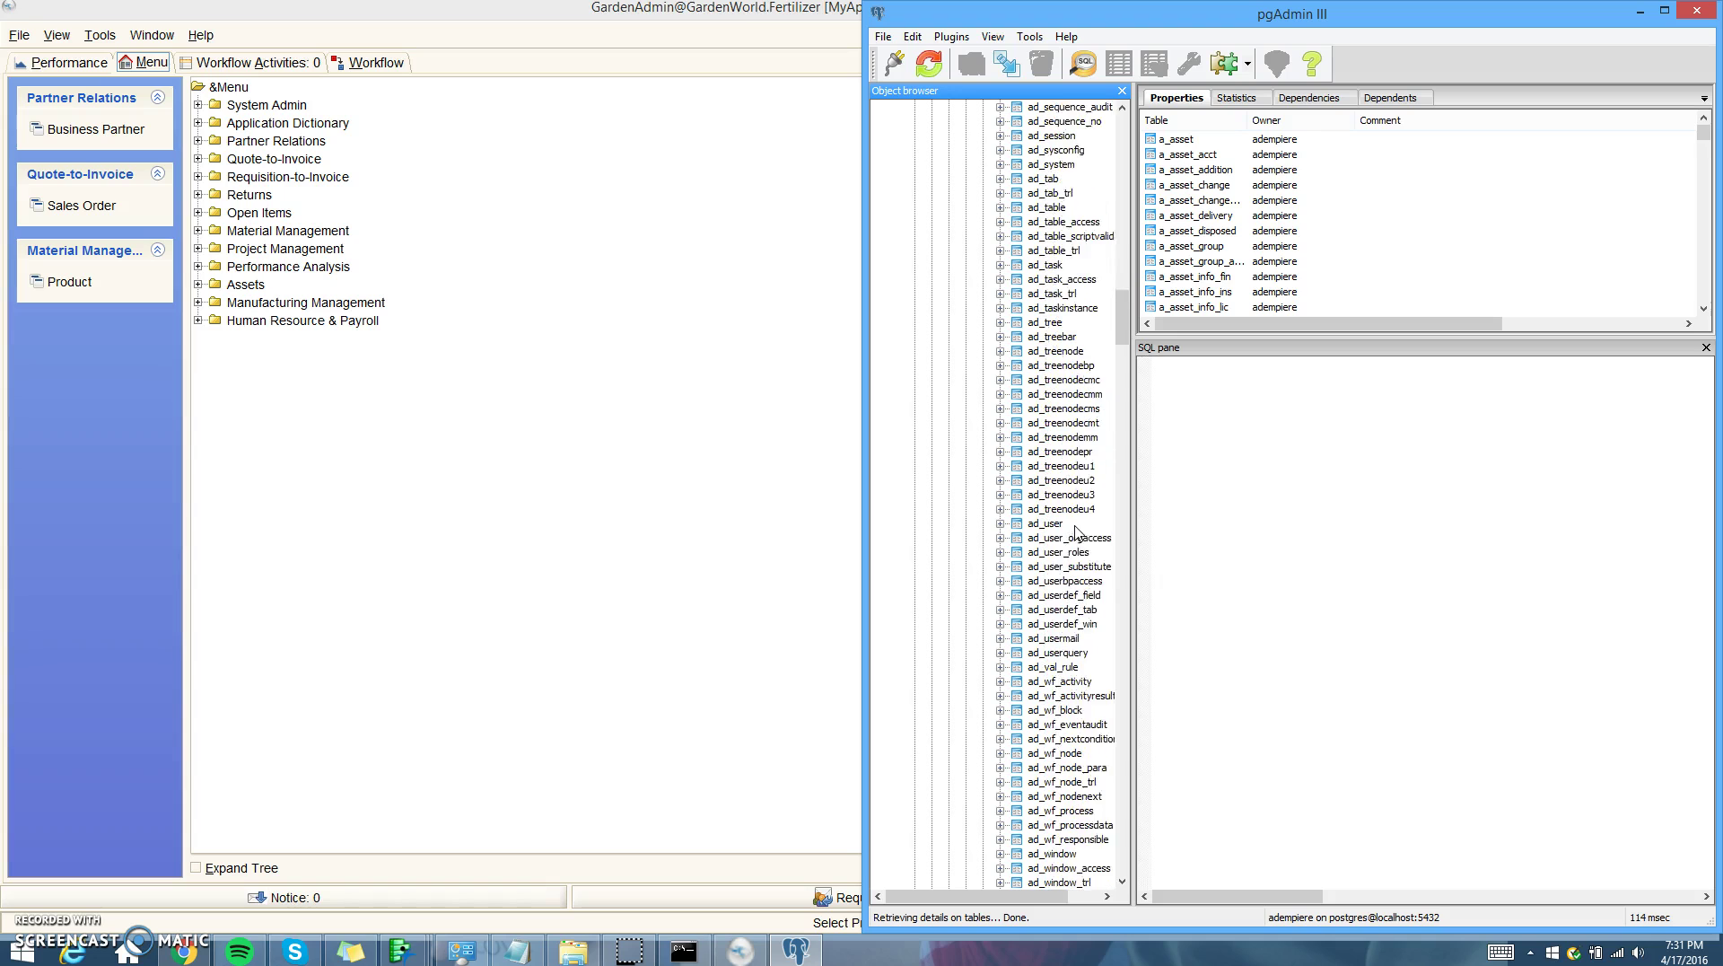
scroll(1078, 533, "up", 20)
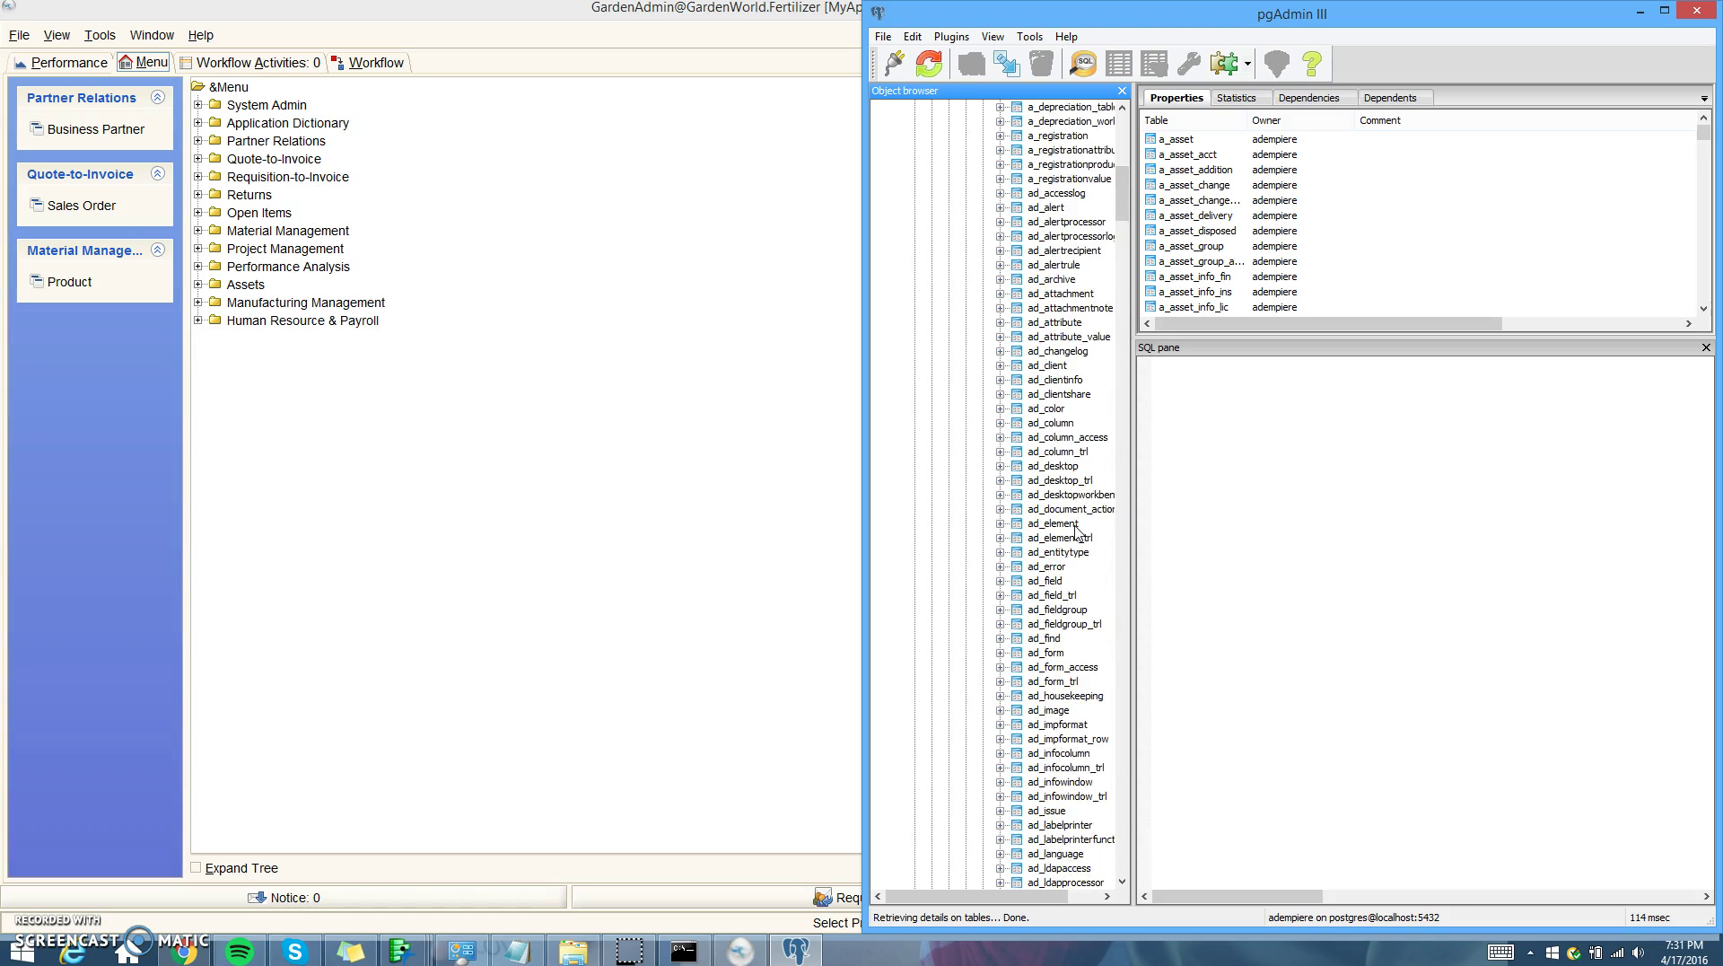
scroll(1077, 533, "up", 3)
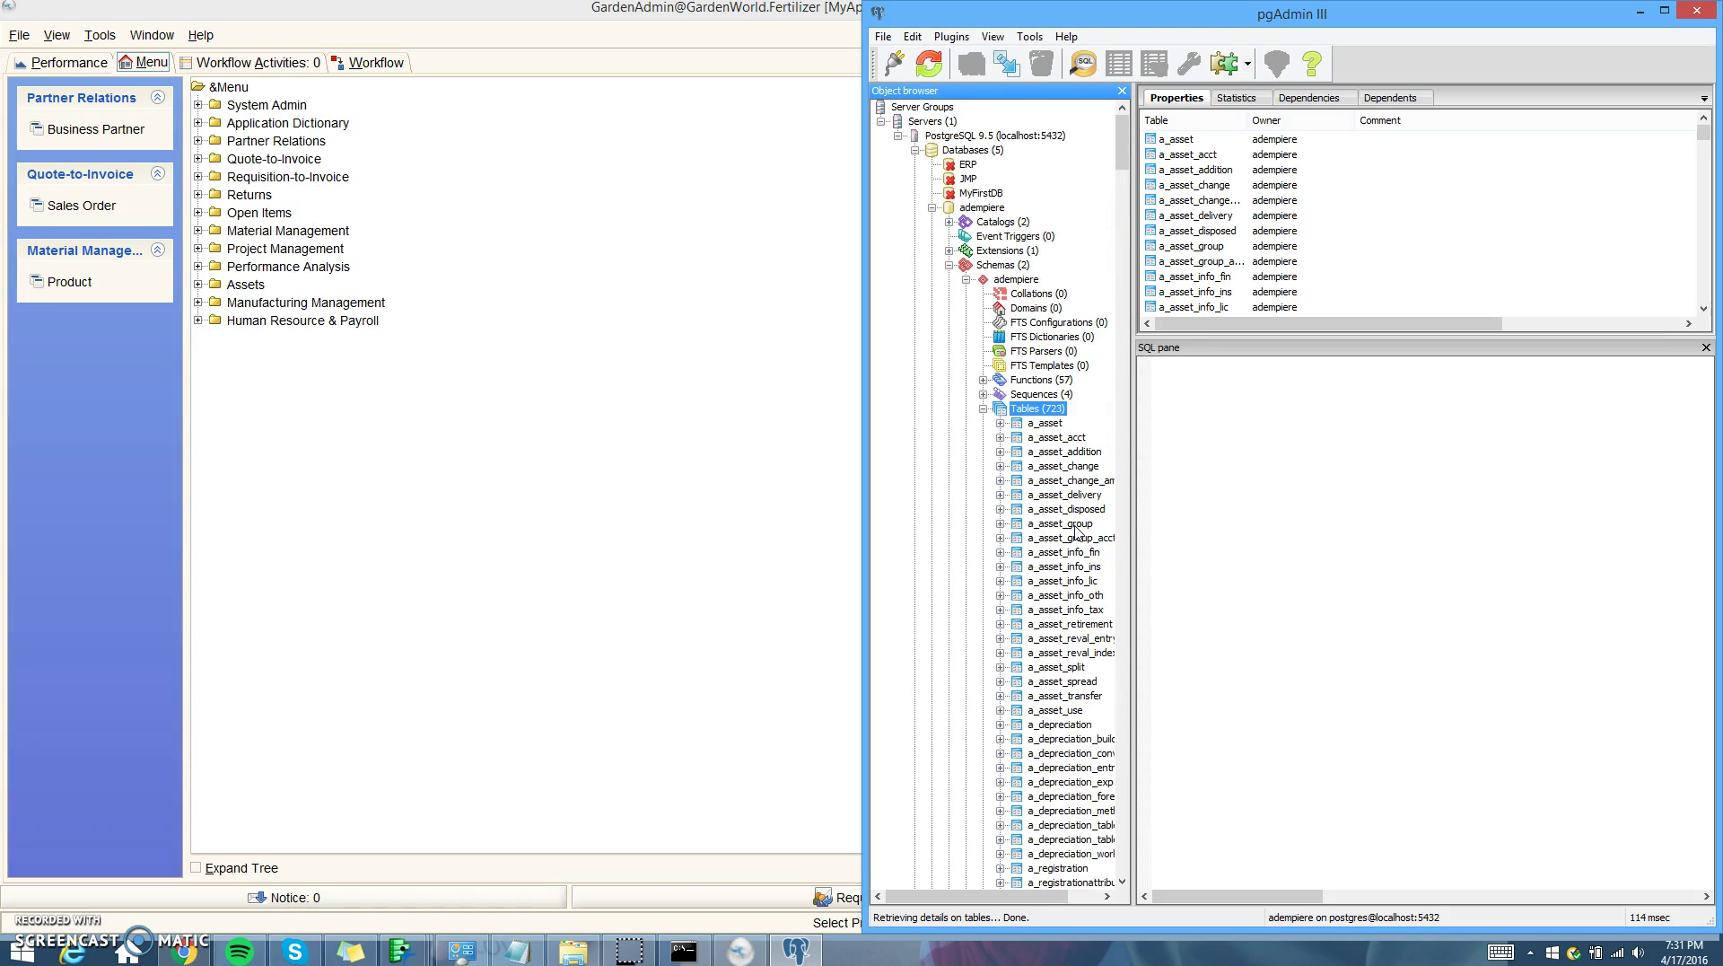